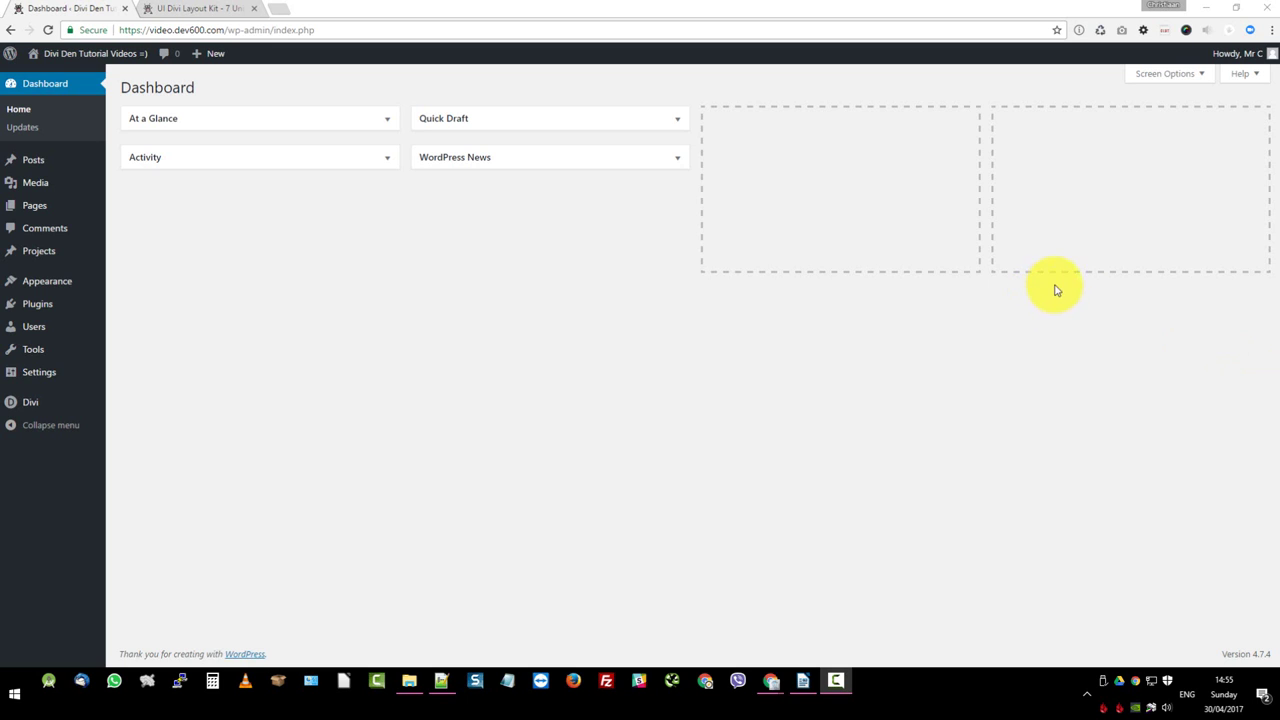
Minimize Chrome and Writer, then open the UI Divi Layout Kit – Person Module desktop folder.
{"action": "left_click", "coordinate": [1213, 13]}
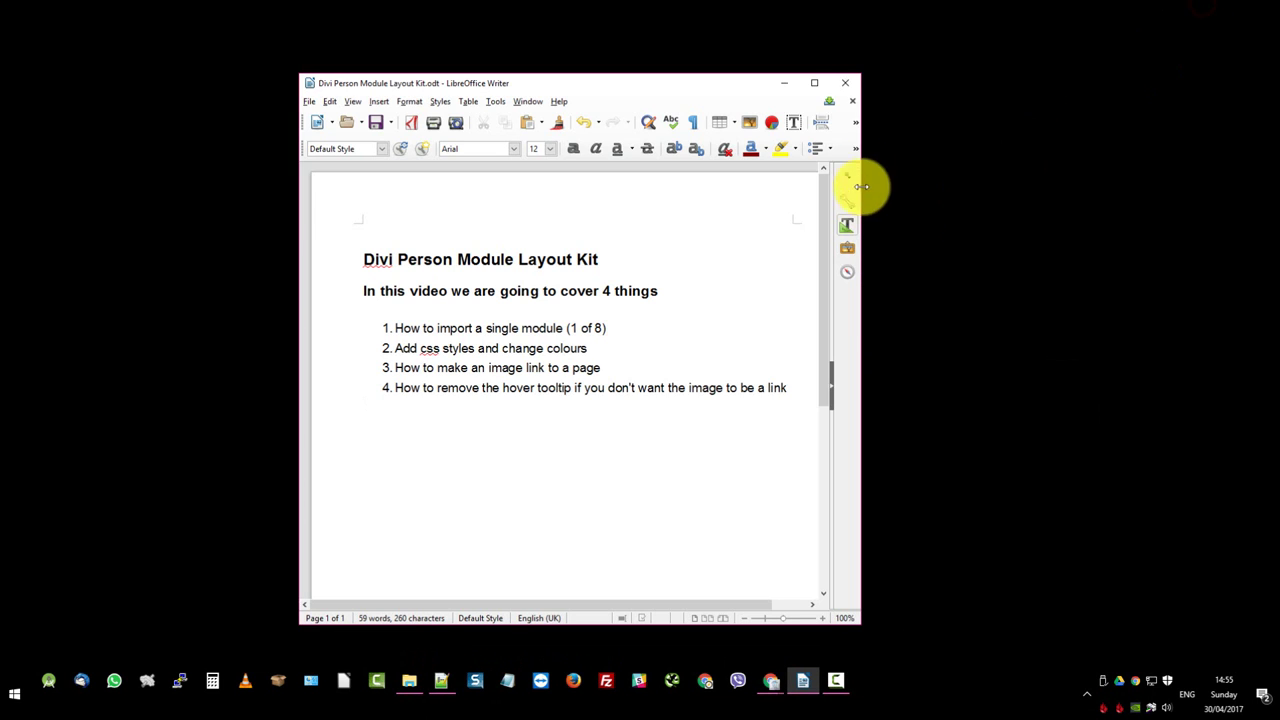
{"action": "left_click", "coordinate": [784, 80]}
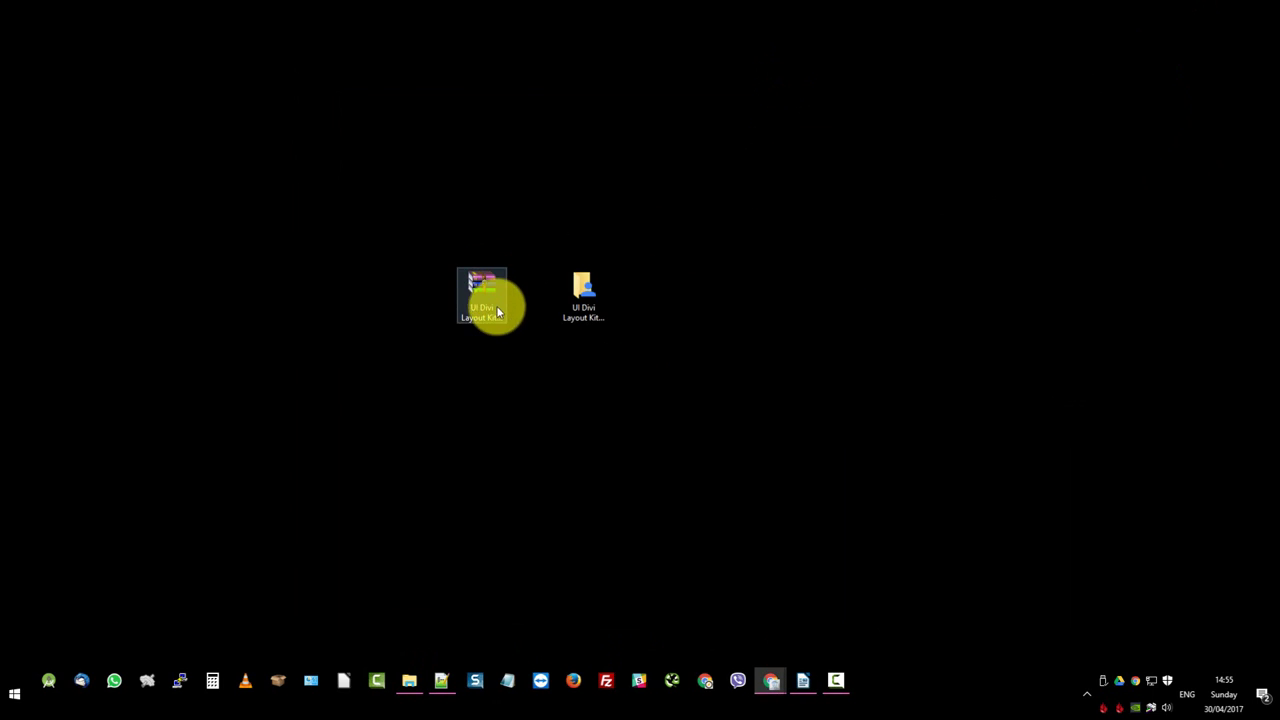
{"action": "double_click", "coordinate": [600, 305]}
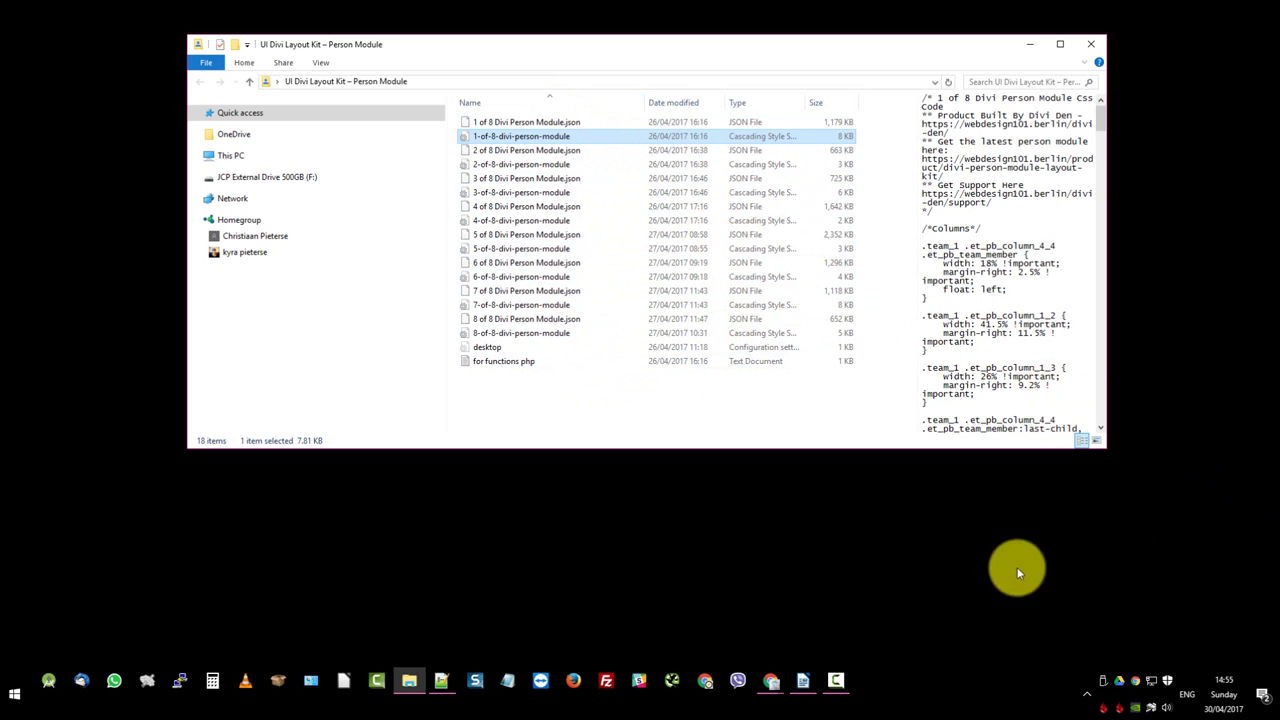
Bring the WordPress Dashboard window in Chrome back to the front.
{"action": "left_click", "coordinate": [771, 682]}
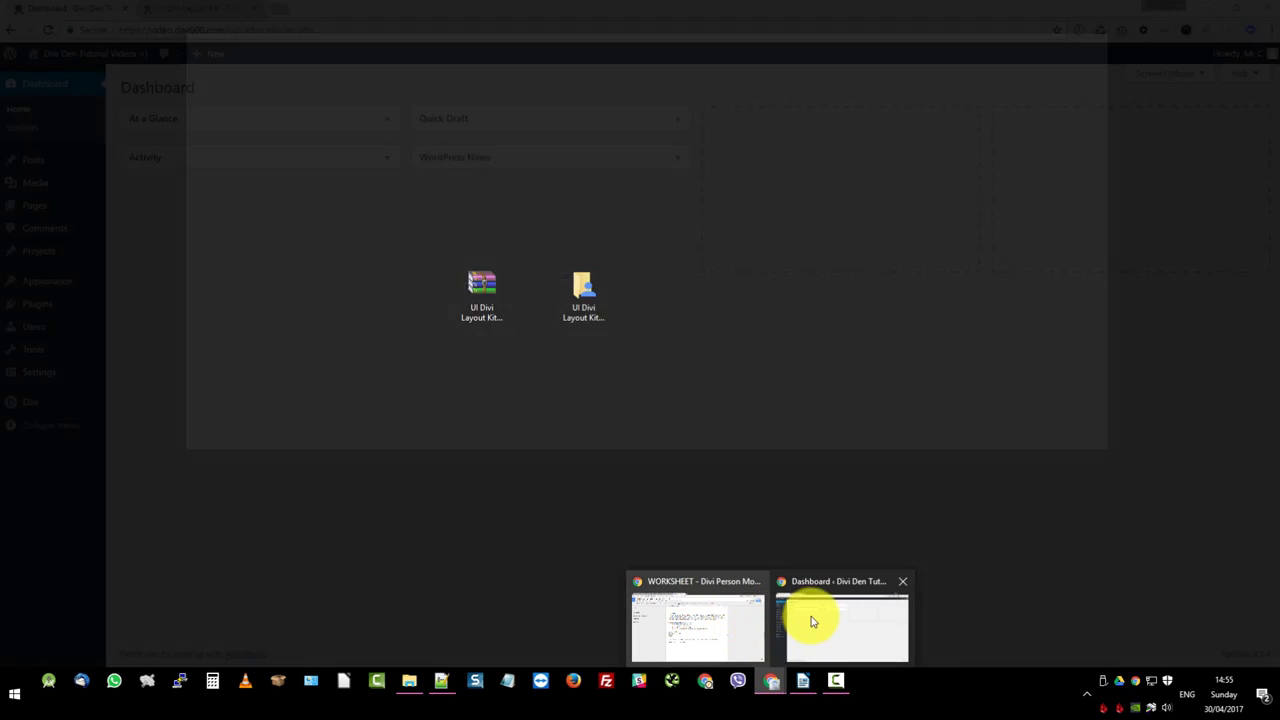
{"action": "left_click", "coordinate": [811, 617]}
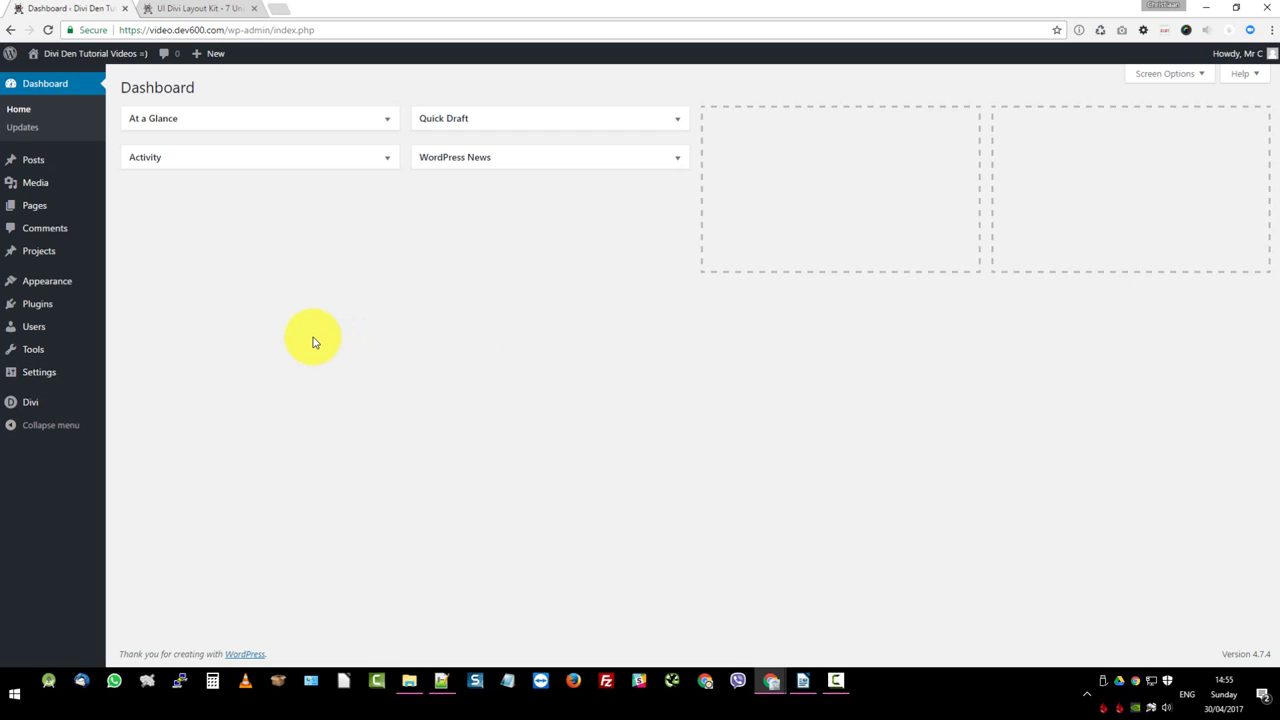
{"action": "mouse_move", "coordinate": [42, 413]}
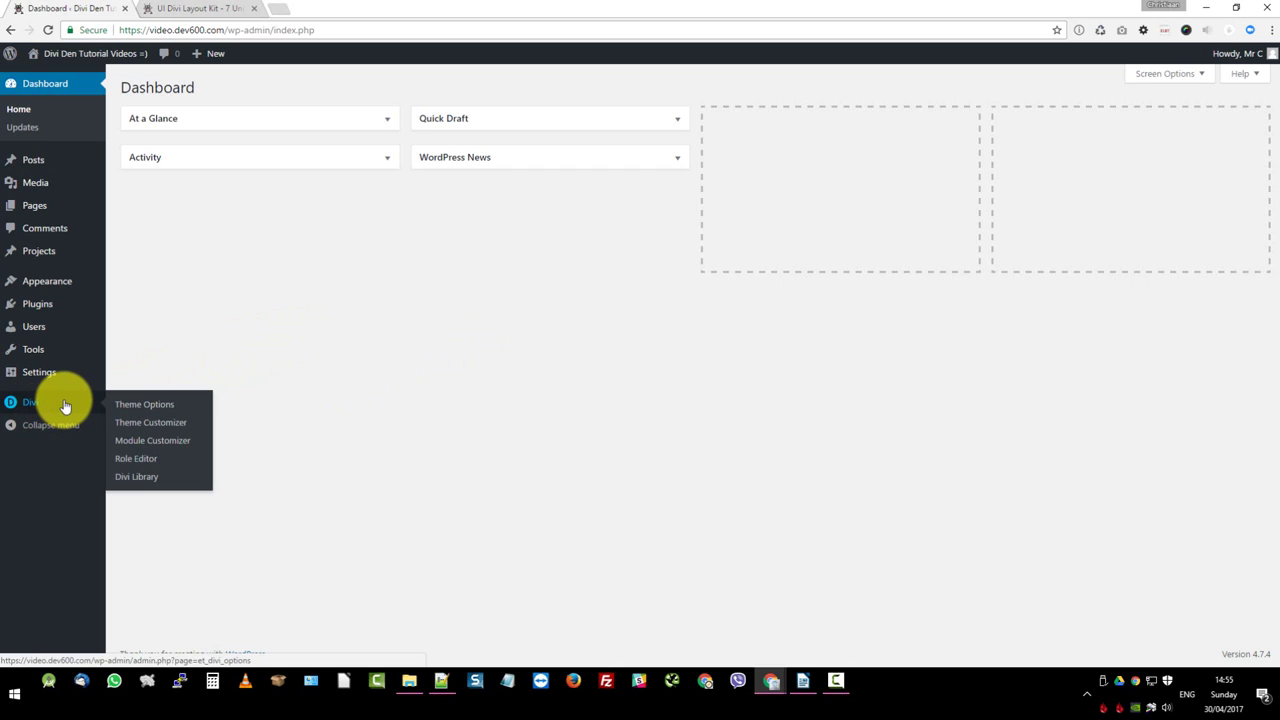
Import '1 of 8 Divi Person Module.json' through the Divi Library's Import & Export.
{"action": "left_click", "coordinate": [137, 479]}
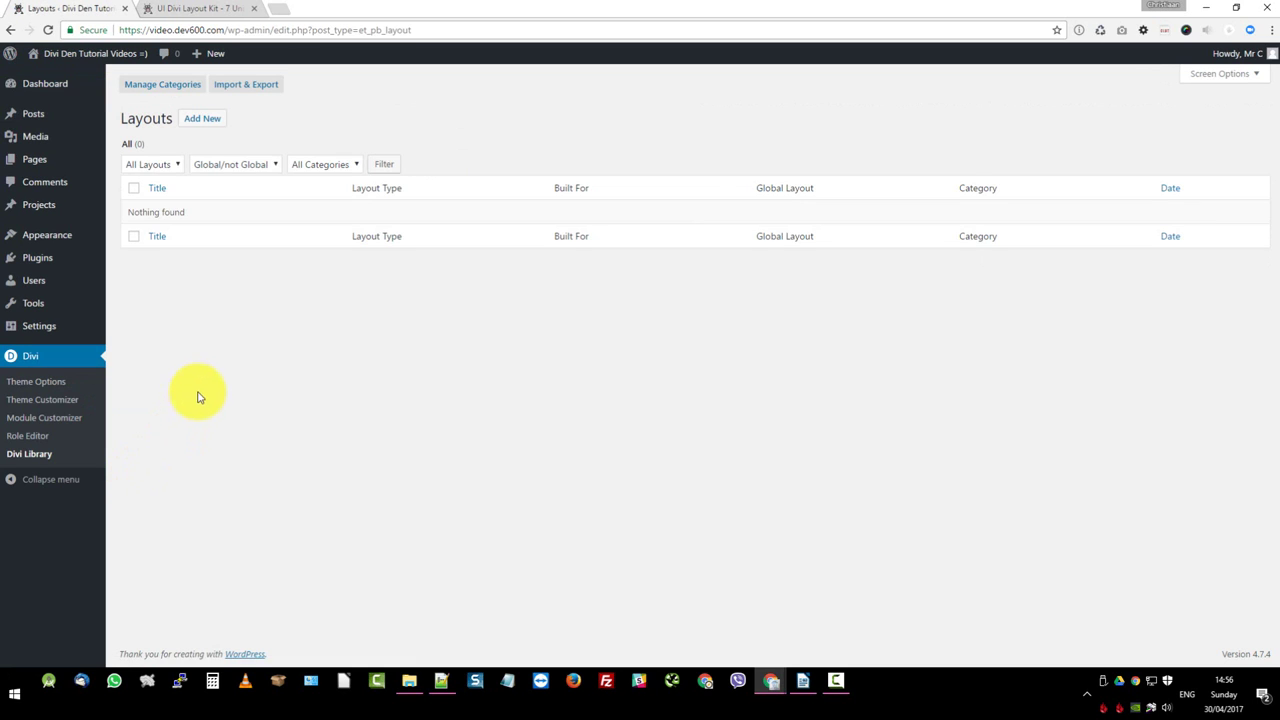
{"action": "left_click", "coordinate": [252, 85]}
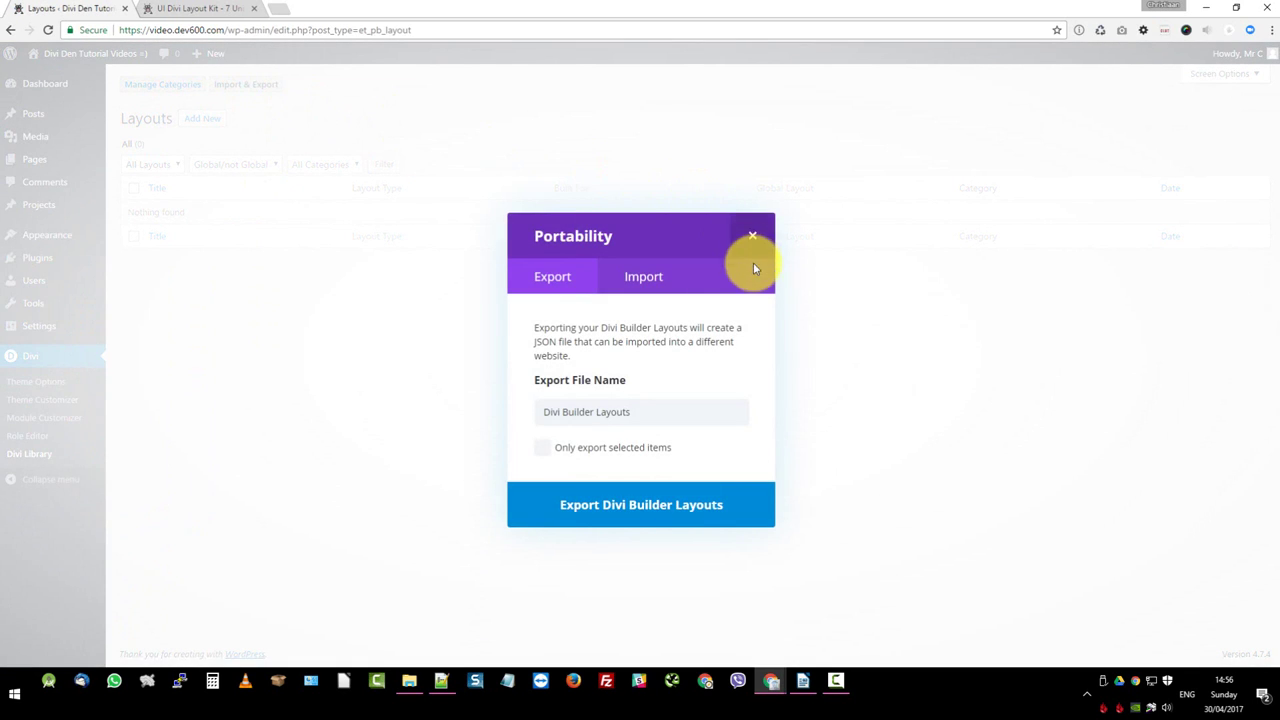
{"action": "left_click", "coordinate": [646, 279]}
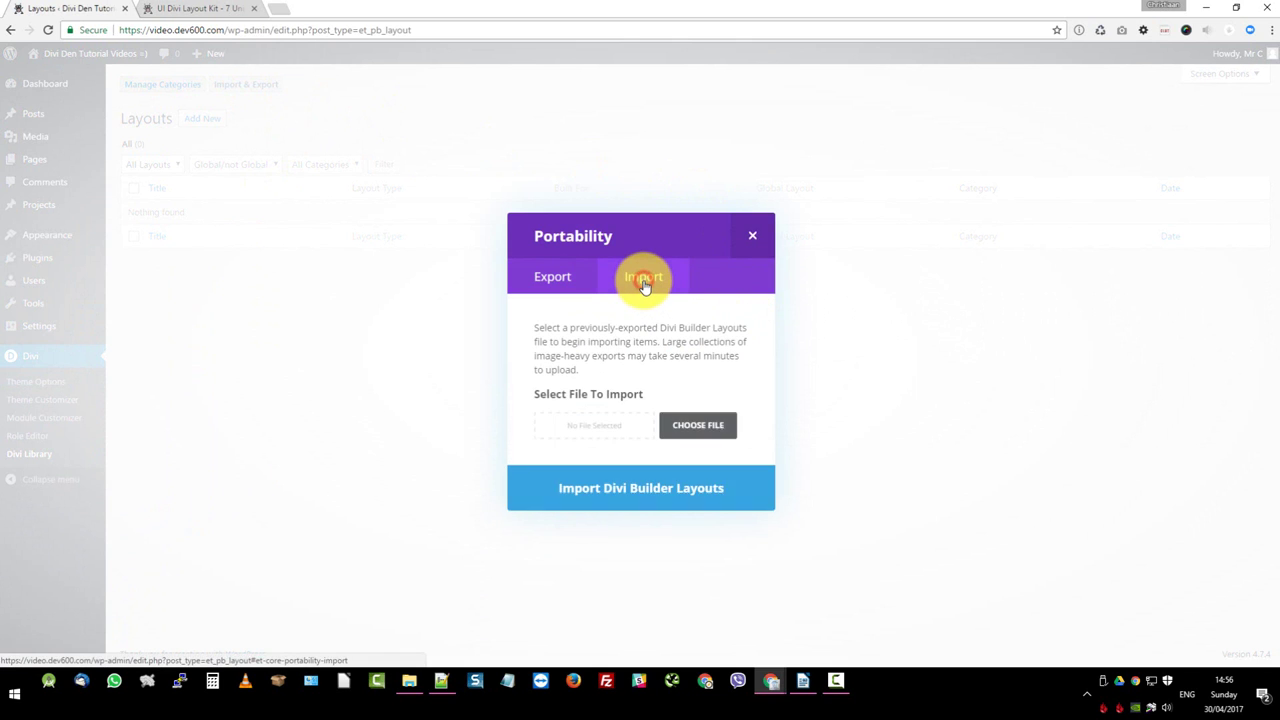
{"action": "left_click", "coordinate": [694, 425]}
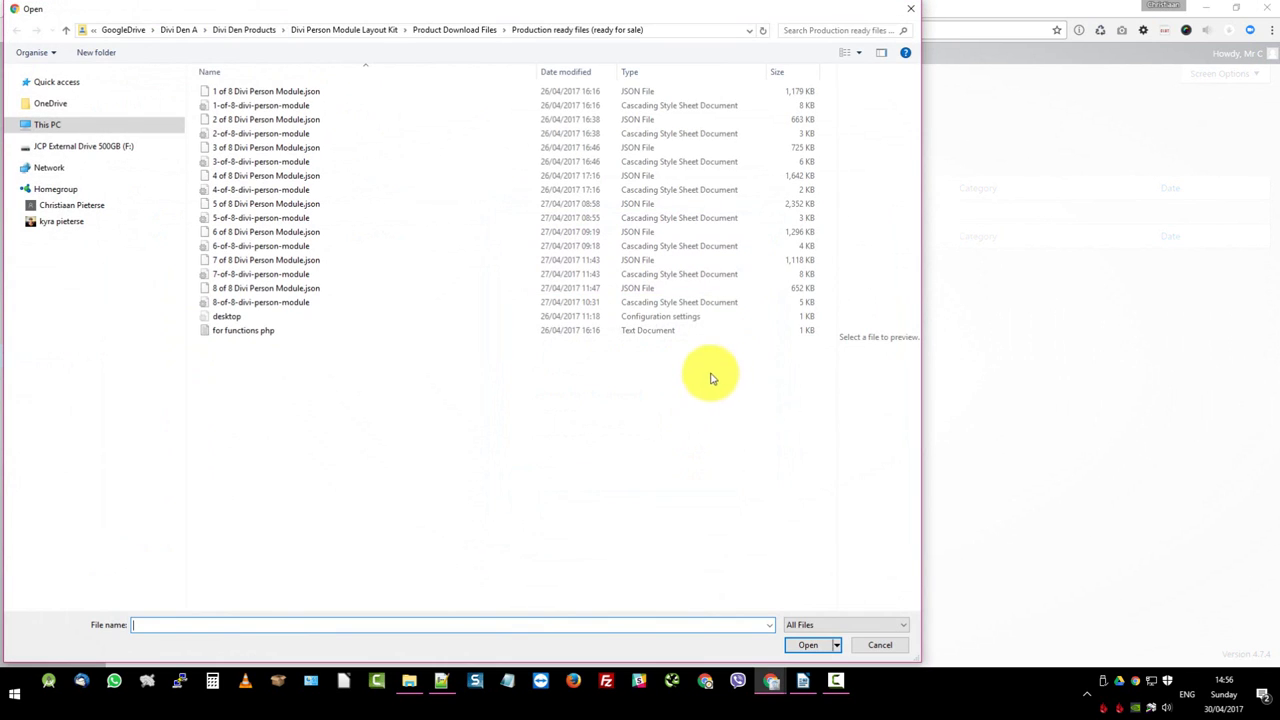
{"action": "double_click", "coordinate": [306, 91]}
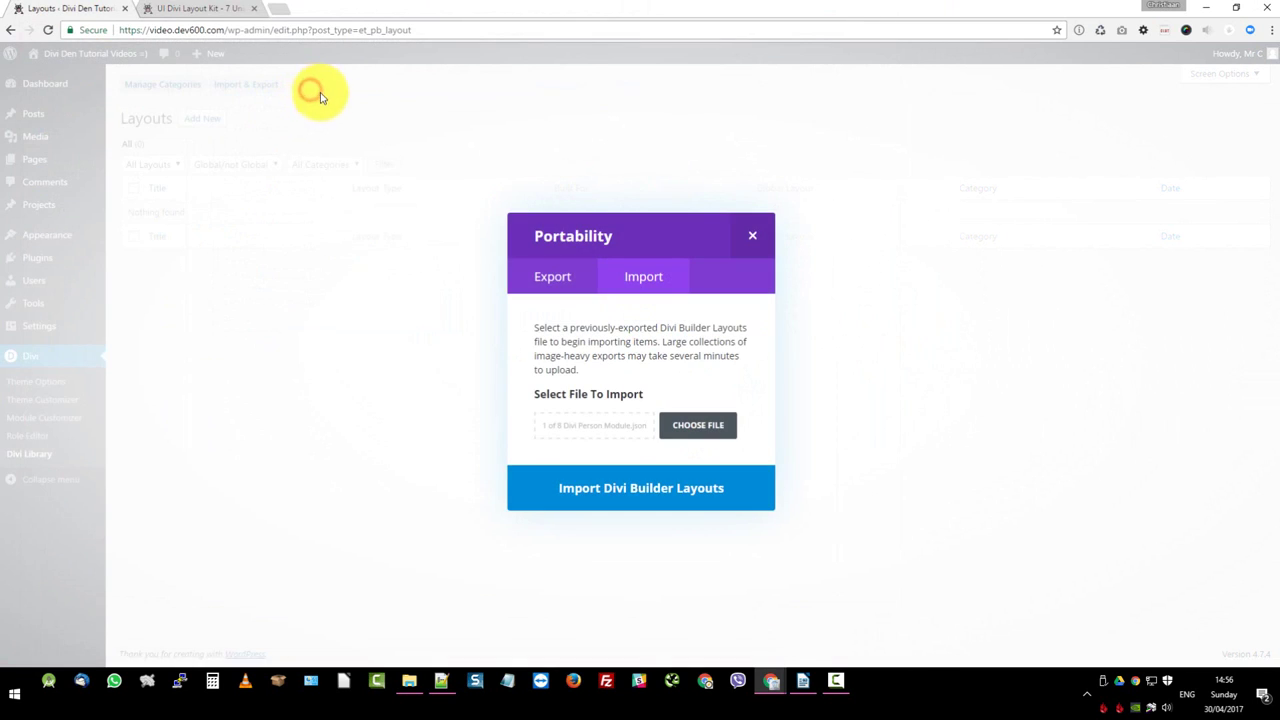
{"action": "left_click", "coordinate": [625, 497]}
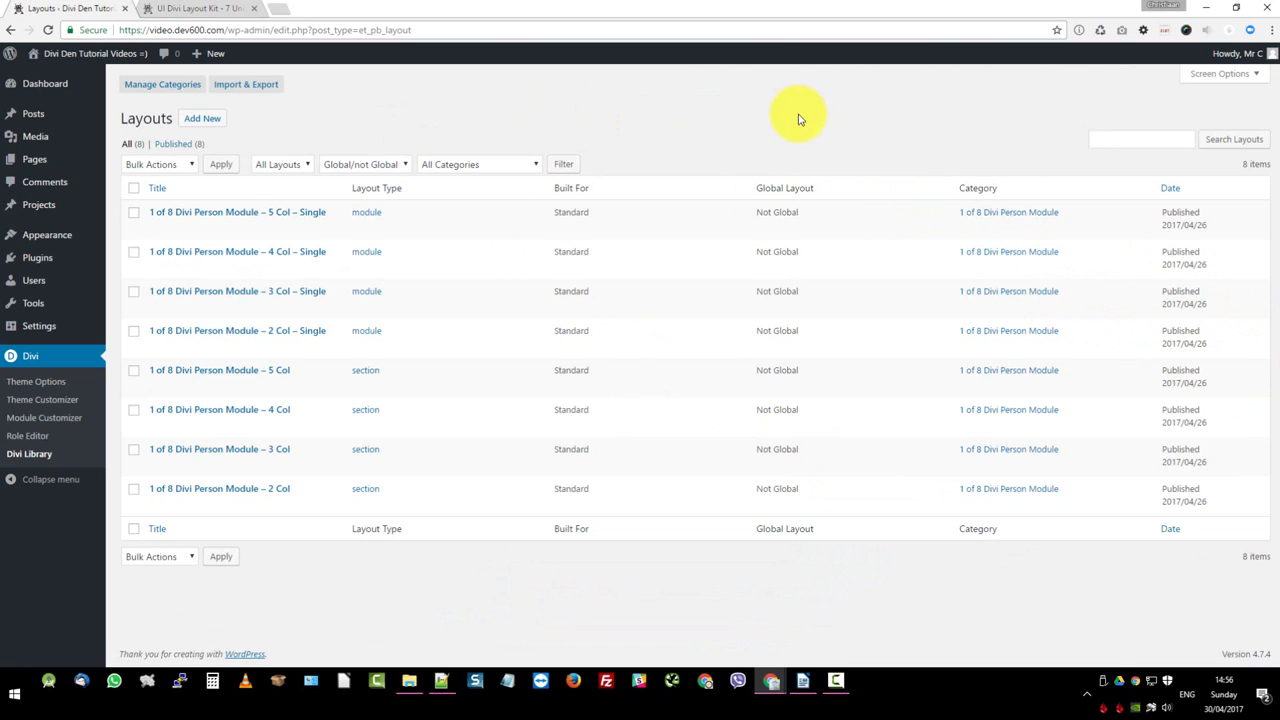
Start a new page from All Pages and title it 'test page'.
{"action": "key", "text": "alt+Tab"}
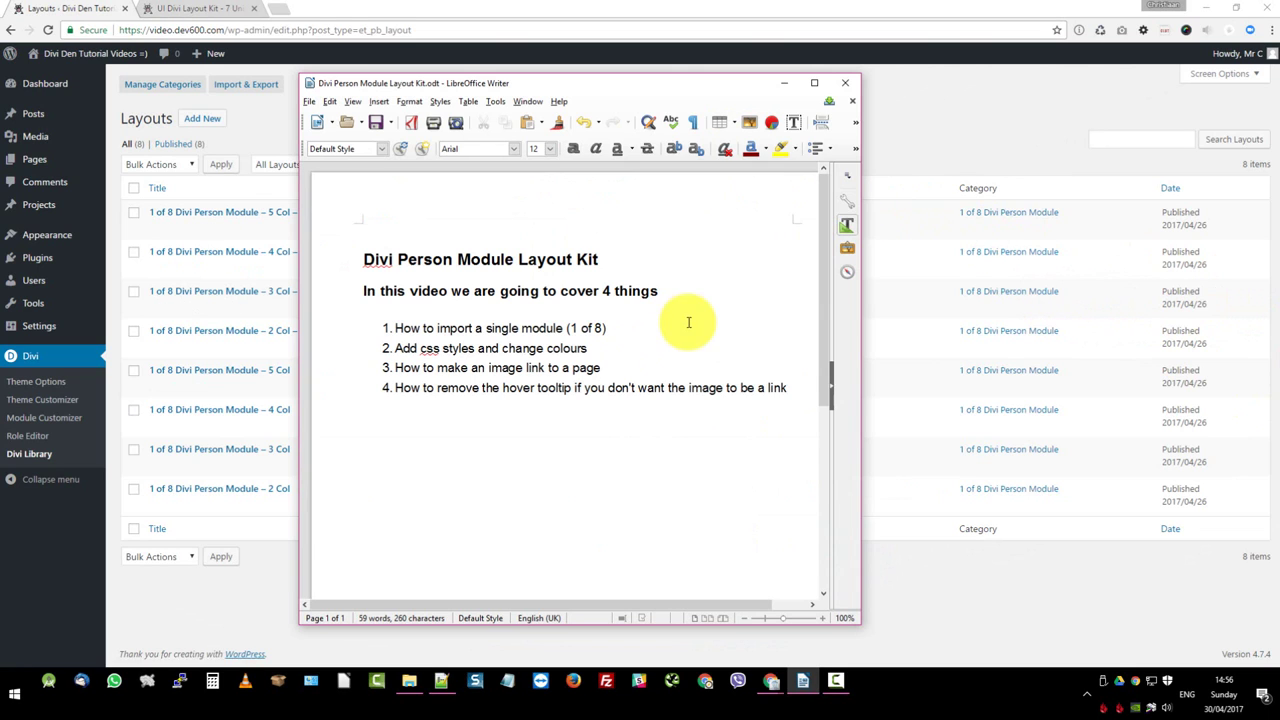
{"action": "left_click", "coordinate": [784, 84]}
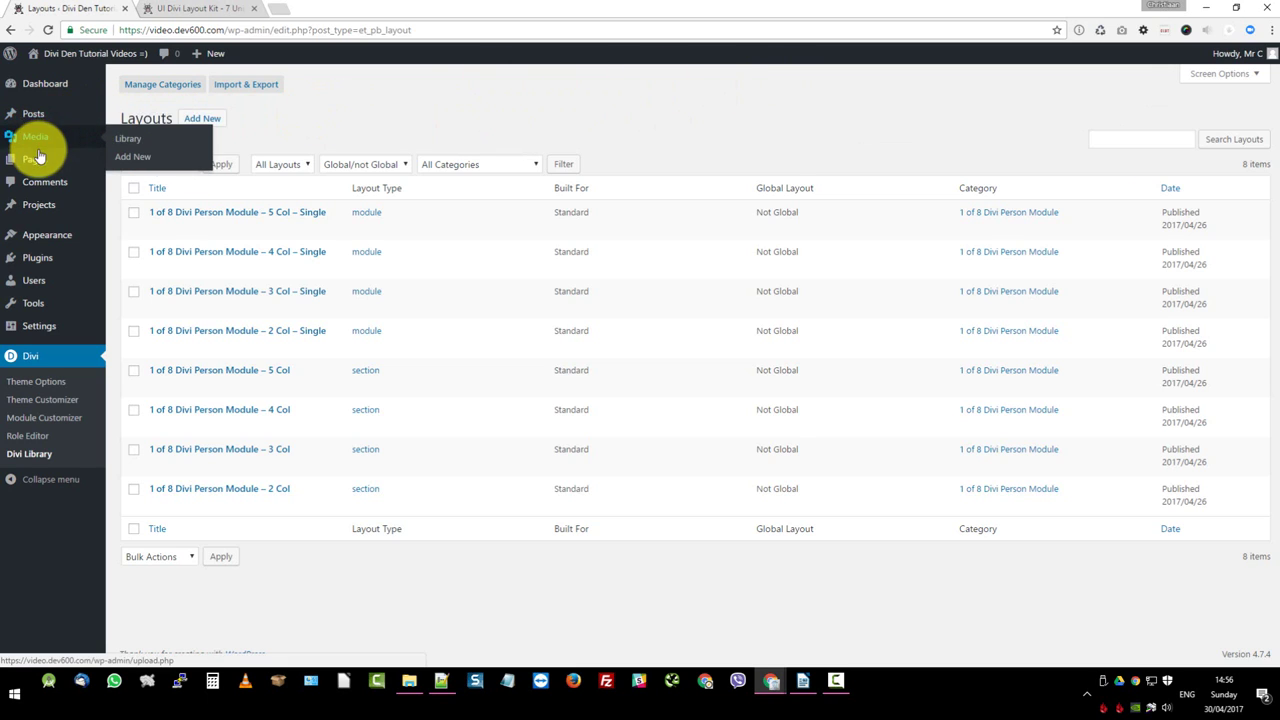
{"action": "mouse_move", "coordinate": [54, 161]}
{"action": "left_click", "coordinate": [128, 163]}
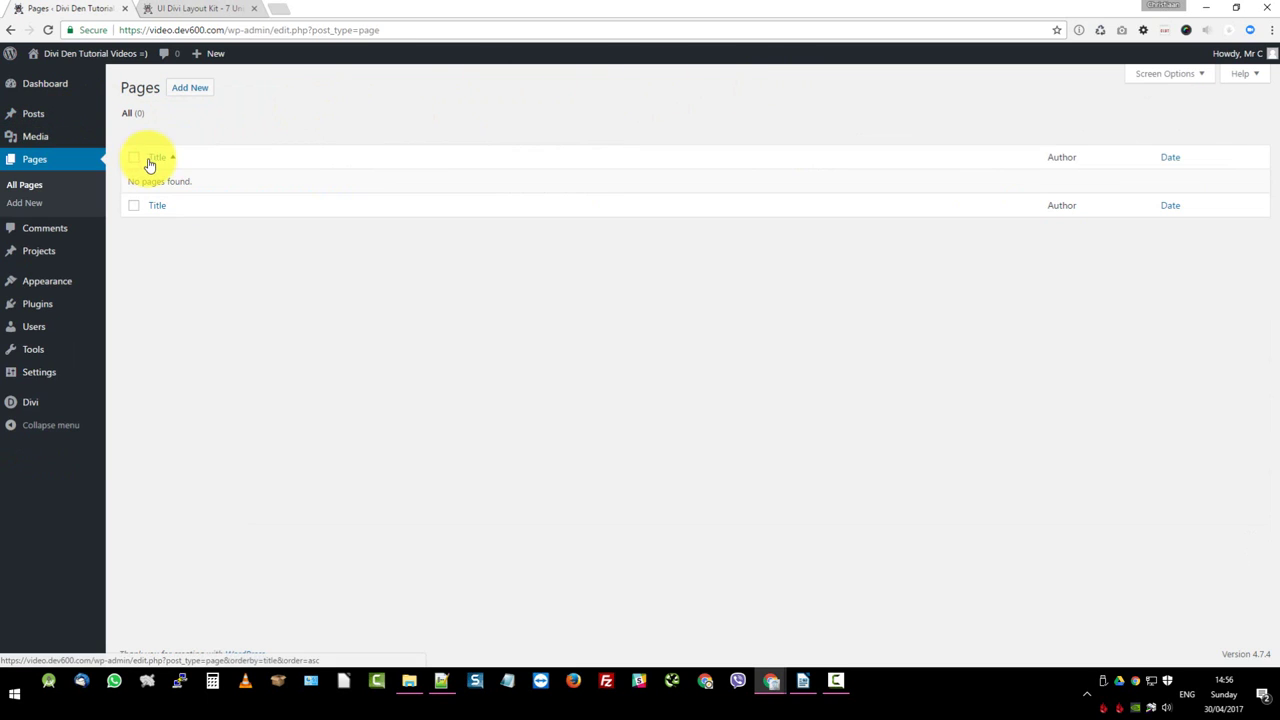
{"action": "left_click", "coordinate": [193, 88]}
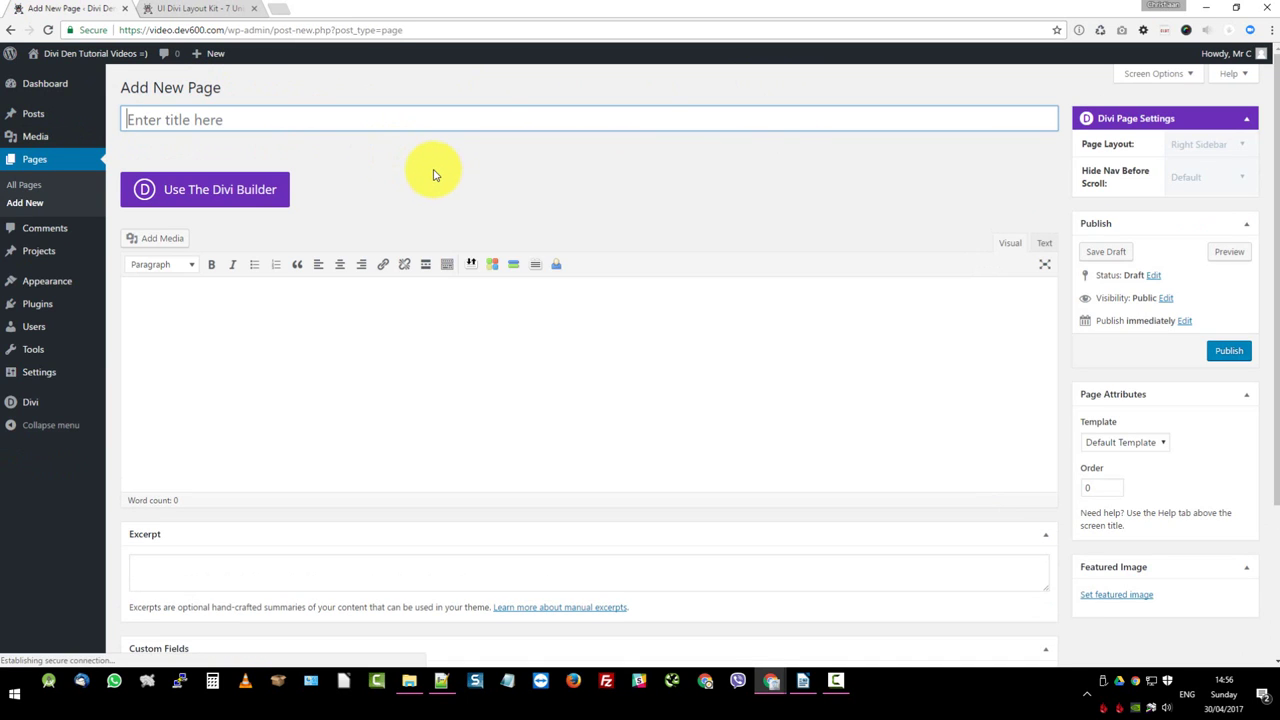
{"action": "type", "text": "test page"}
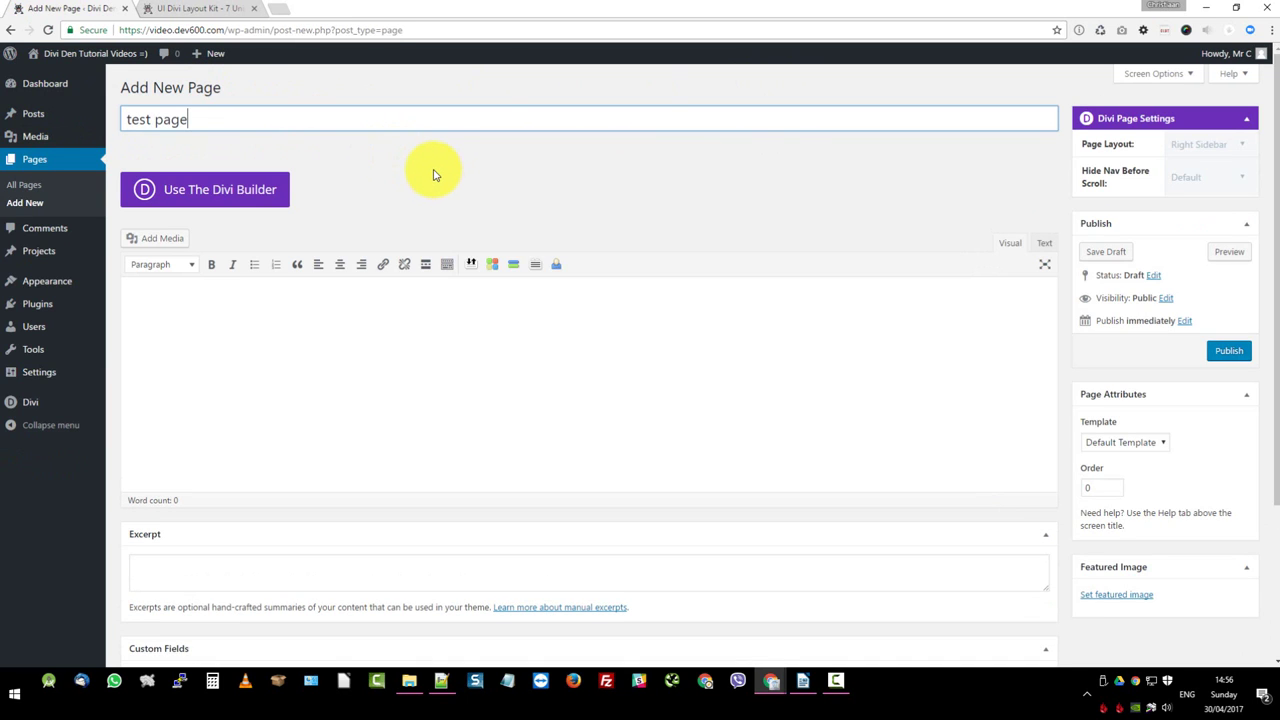
Enable the Divi Builder on the page and set its template to Blank Page.
{"action": "left_click", "coordinate": [224, 190]}
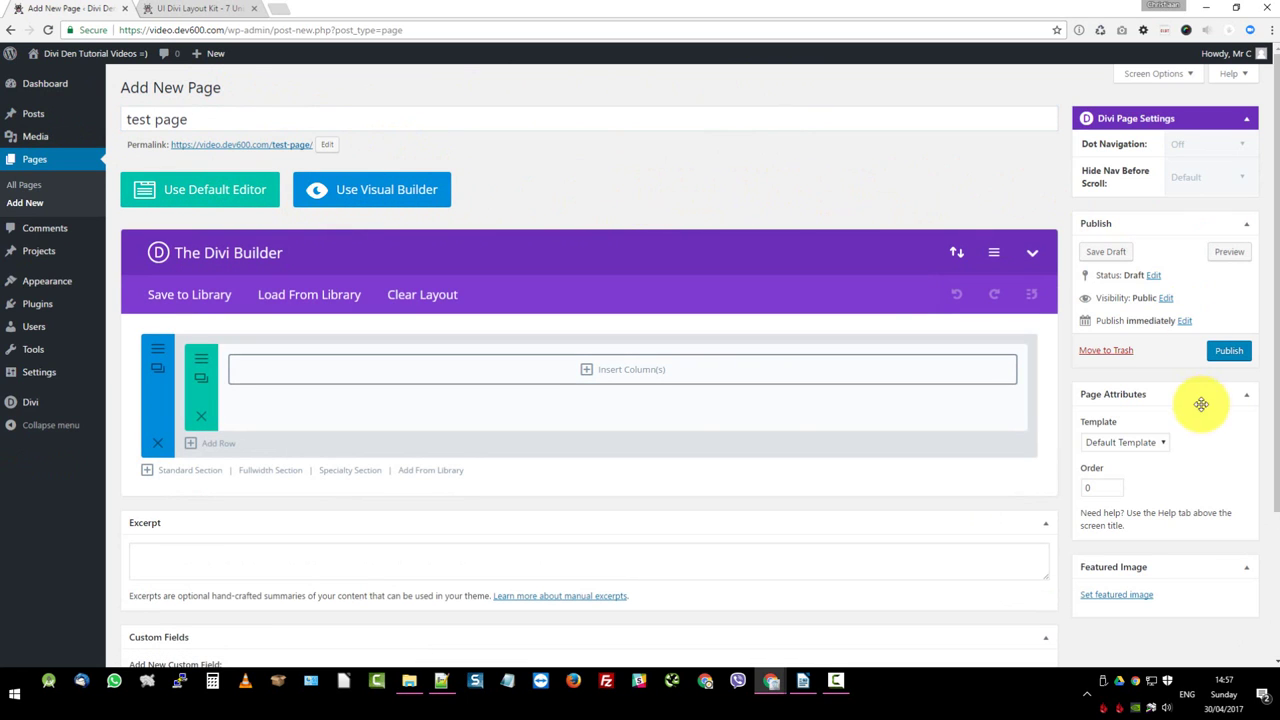
{"action": "left_click", "coordinate": [1163, 442]}
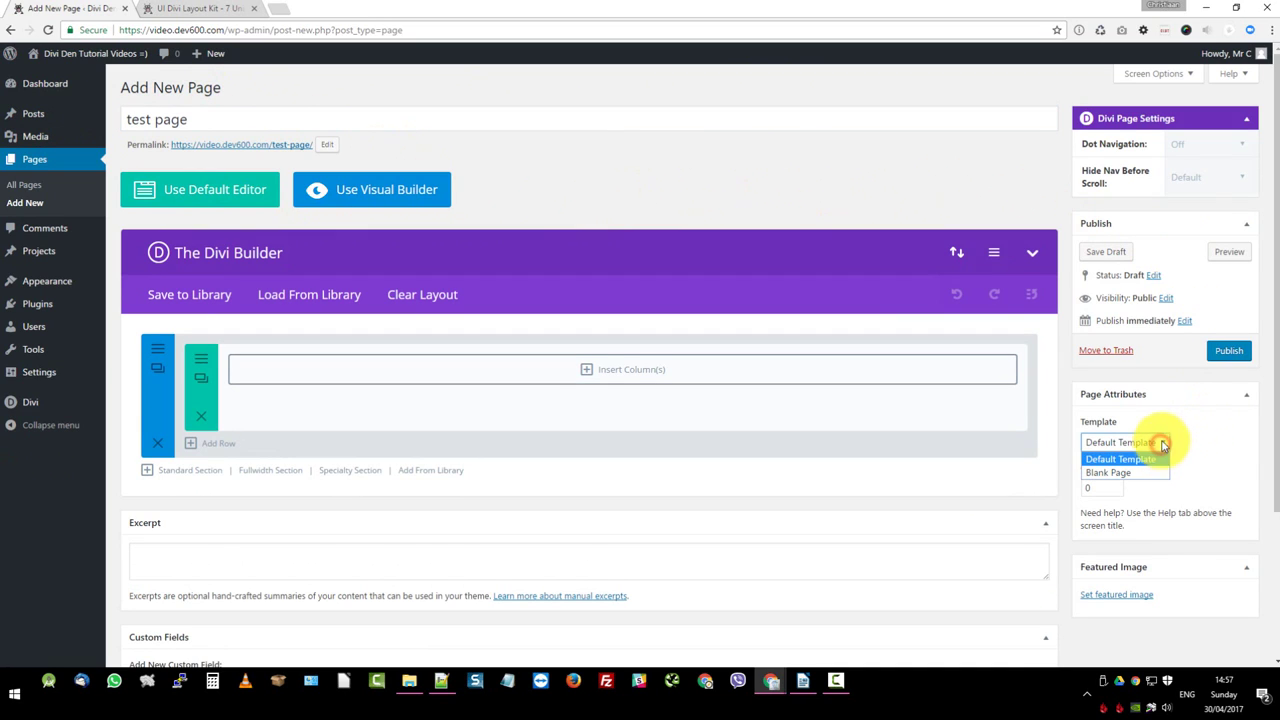
{"action": "left_click", "coordinate": [1146, 472]}
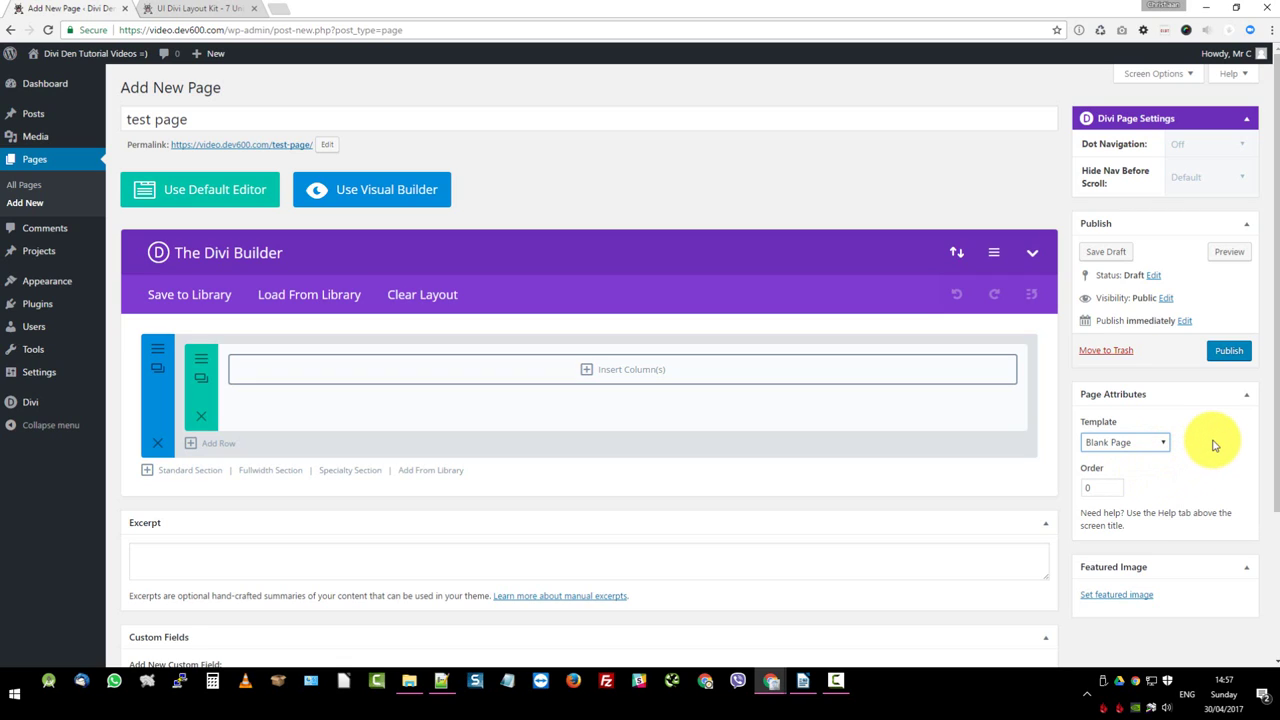
{"action": "left_click", "coordinate": [1174, 444]}
Recheck that the Blank Page template is selected.
{"action": "left_click", "coordinate": [1169, 446]}
{"action": "left_click", "coordinate": [1167, 443]}
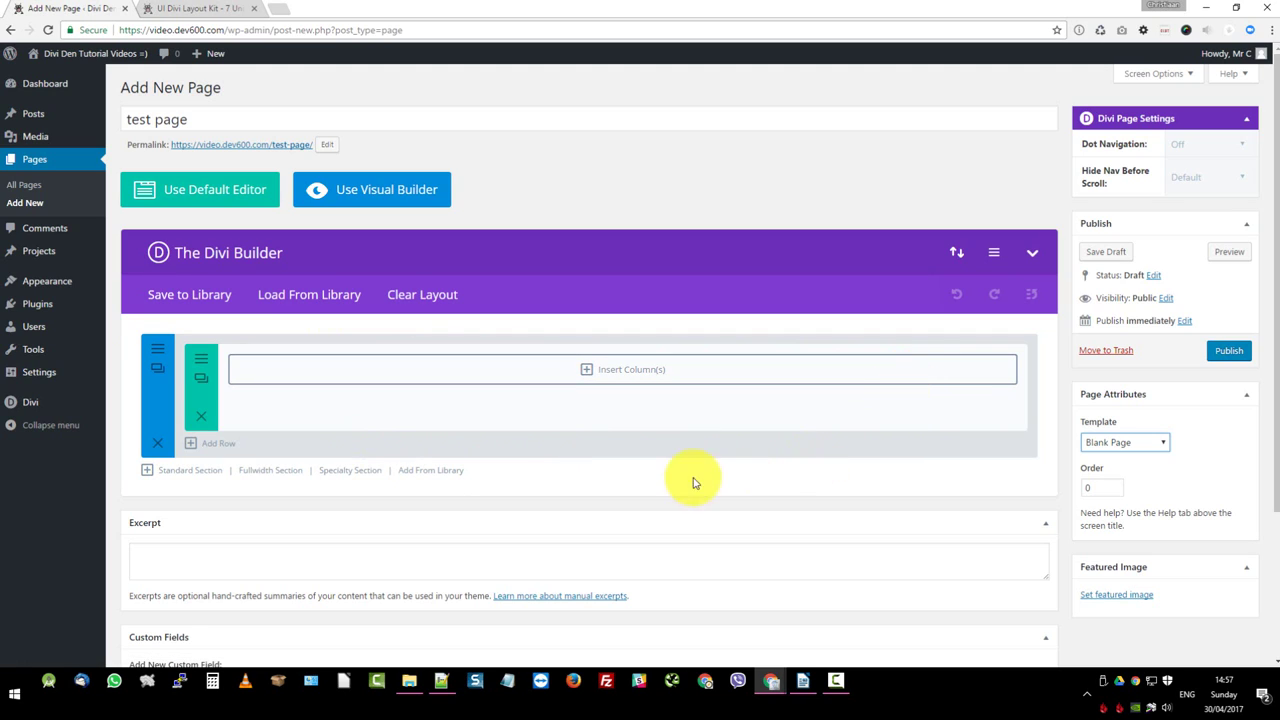
Load the '1 of 8 Divi Person Module - 4 Col' layout from the library and publish.
{"action": "left_click", "coordinate": [430, 474]}
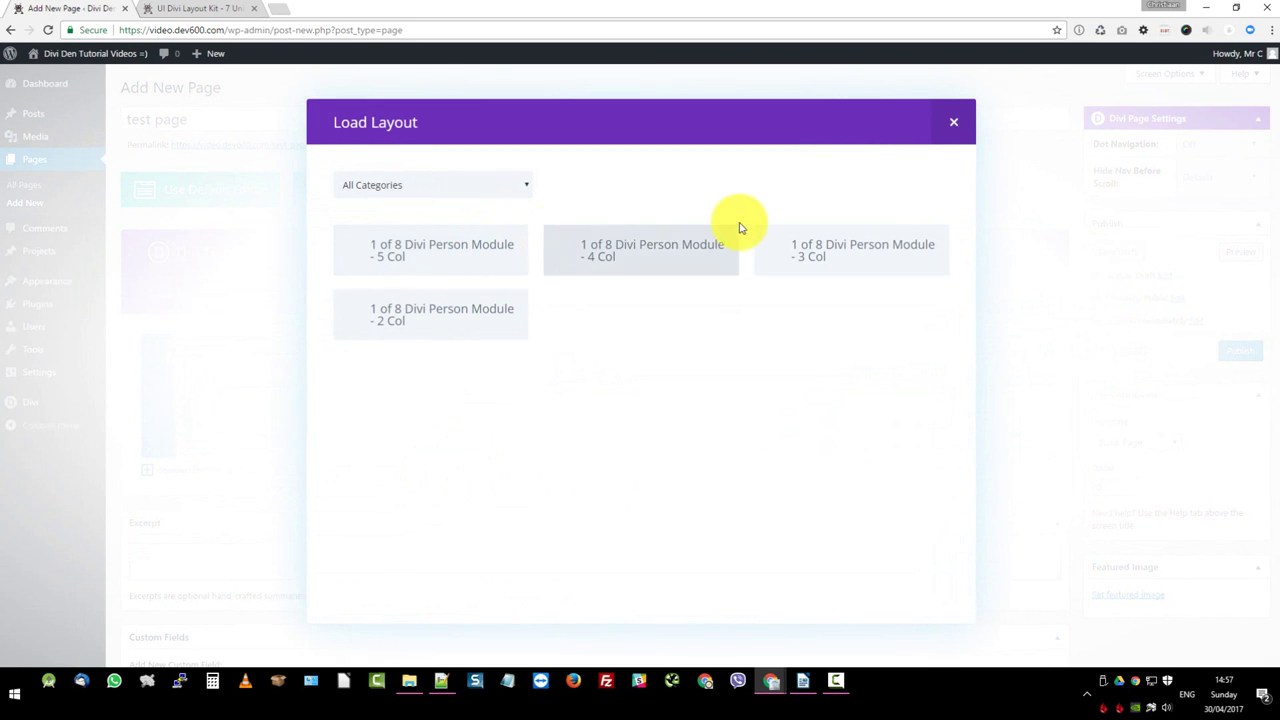
{"action": "left_click", "coordinate": [638, 256]}
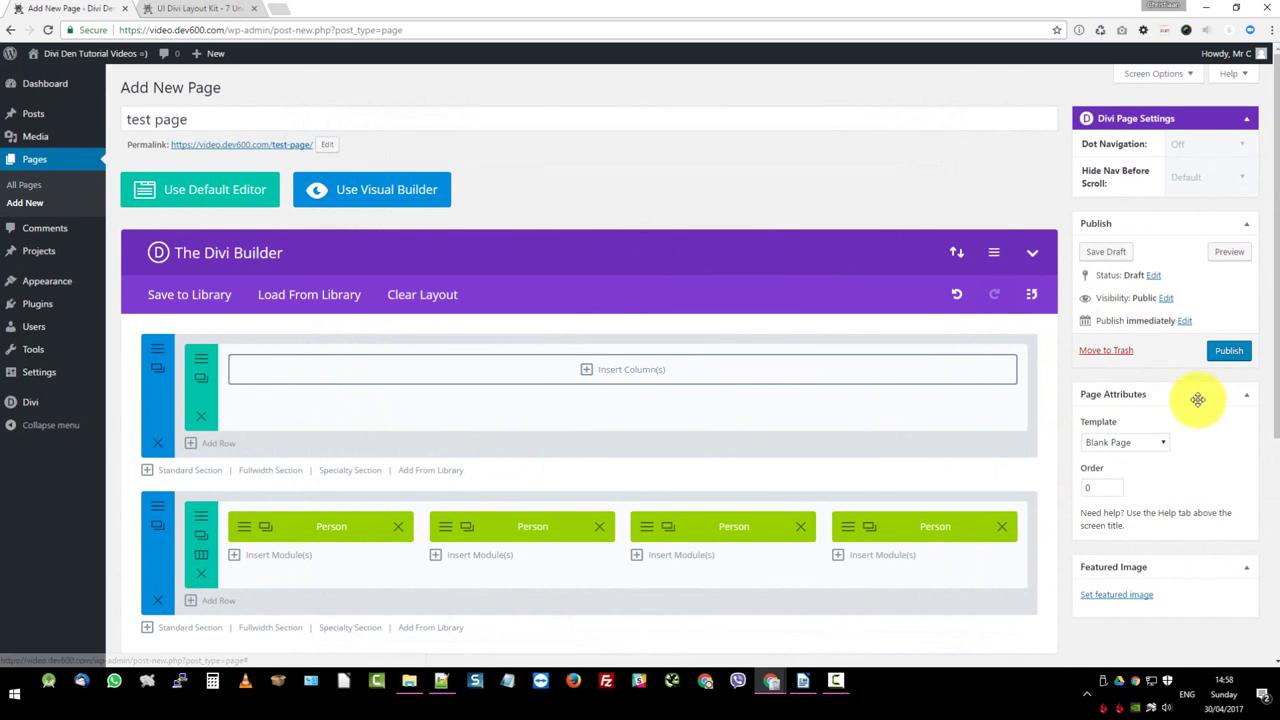
{"action": "left_click", "coordinate": [1230, 352]}
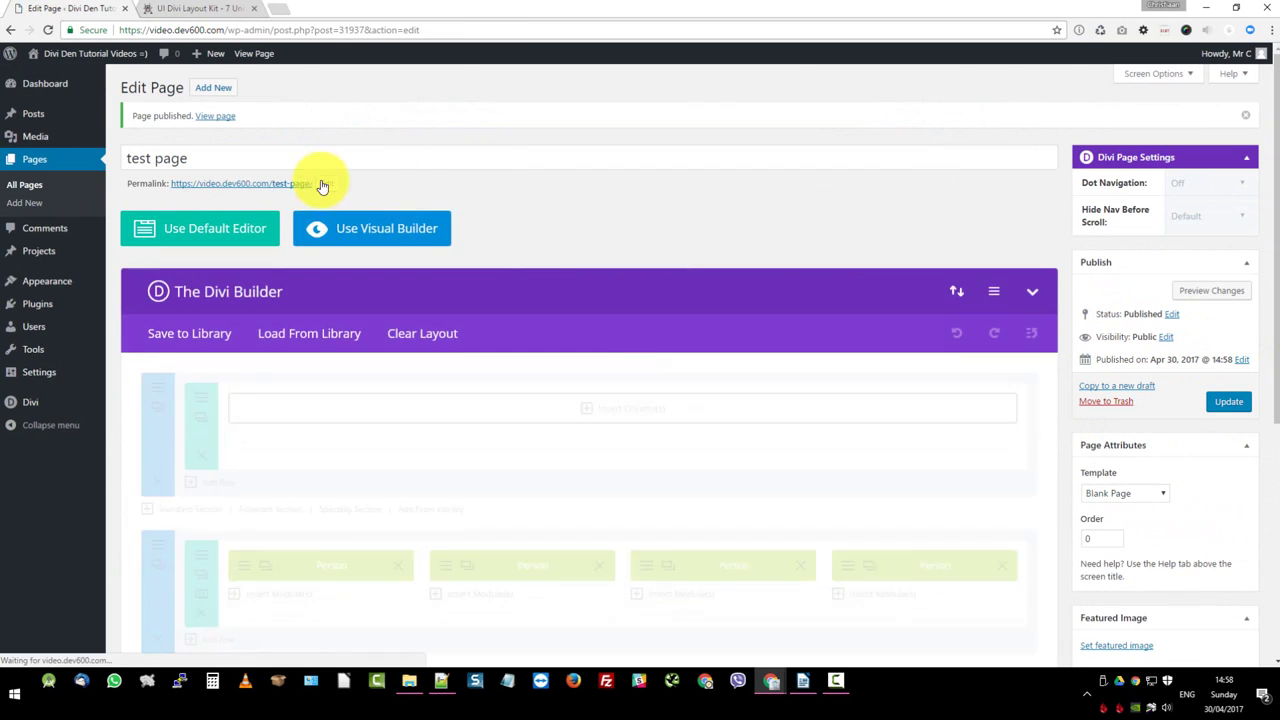
Open the test page's permalink in a new tab to see its four Person cards.
{"action": "right_click", "coordinate": [254, 185]}
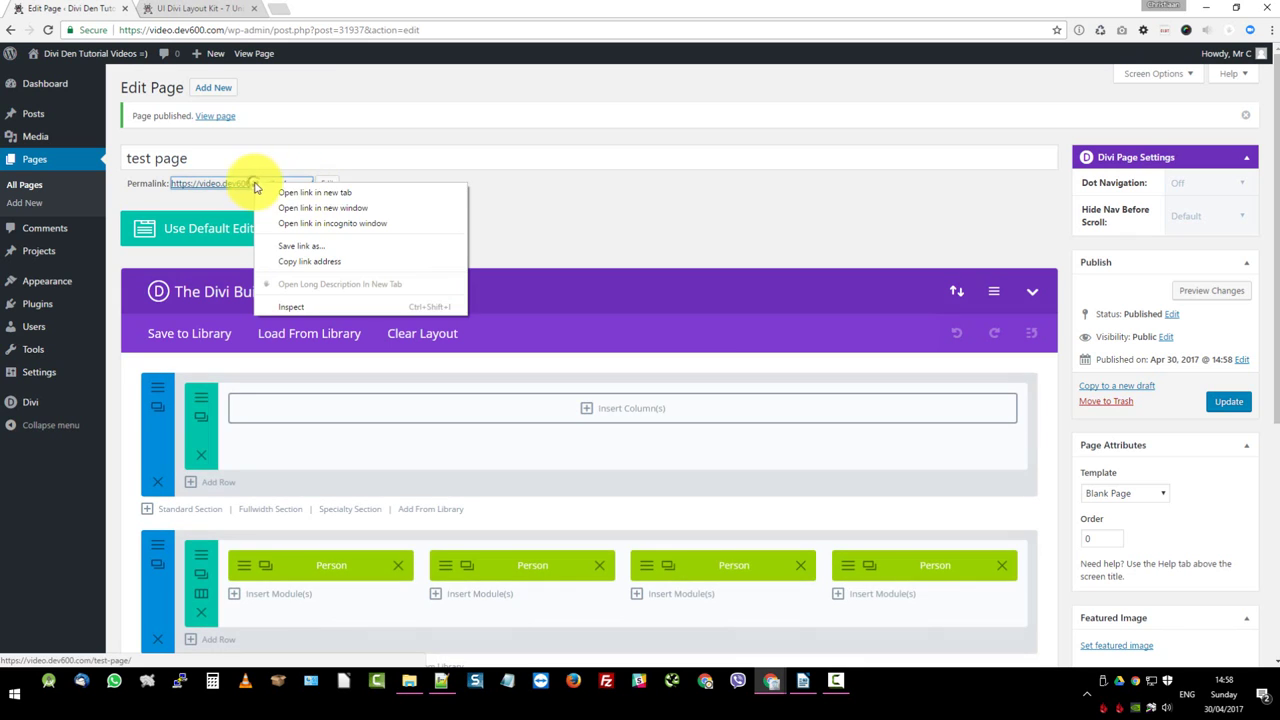
{"action": "left_click", "coordinate": [325, 193]}
{"action": "left_click", "coordinate": [226, 8]}
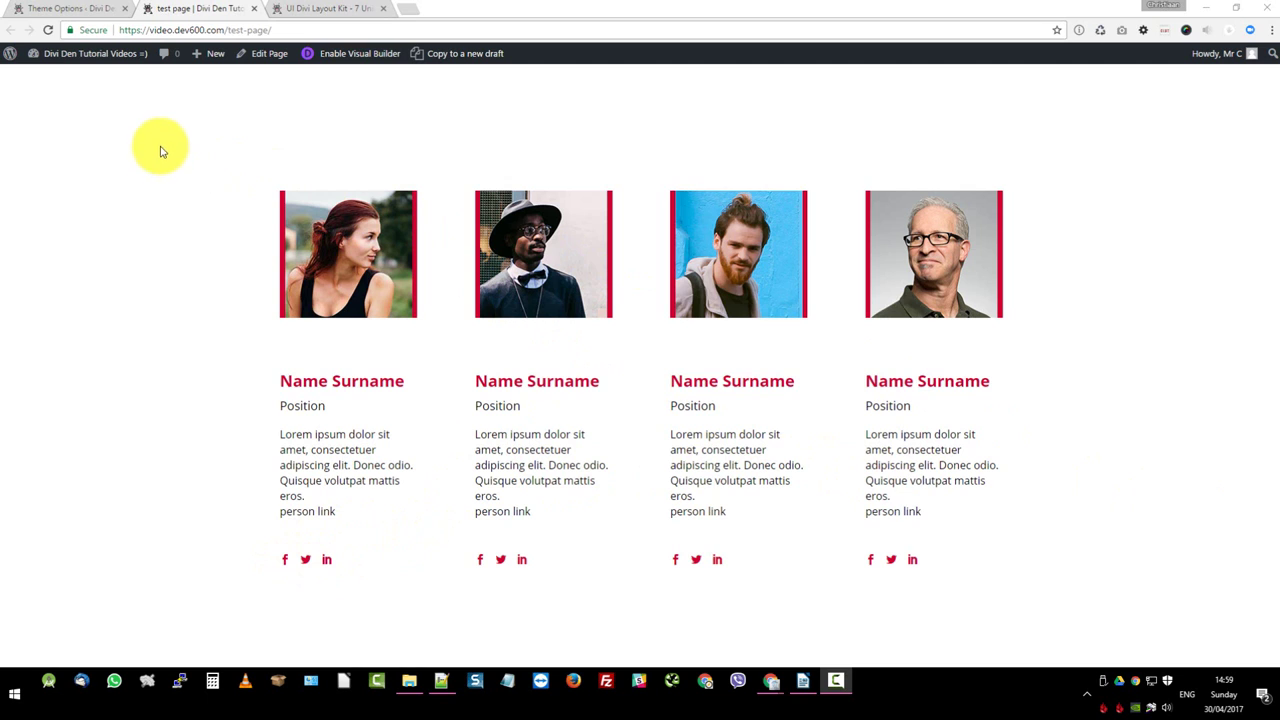
Switch to Divi Theme Options and scroll down to the empty Custom CSS field.
{"action": "left_click", "coordinate": [88, 10]}
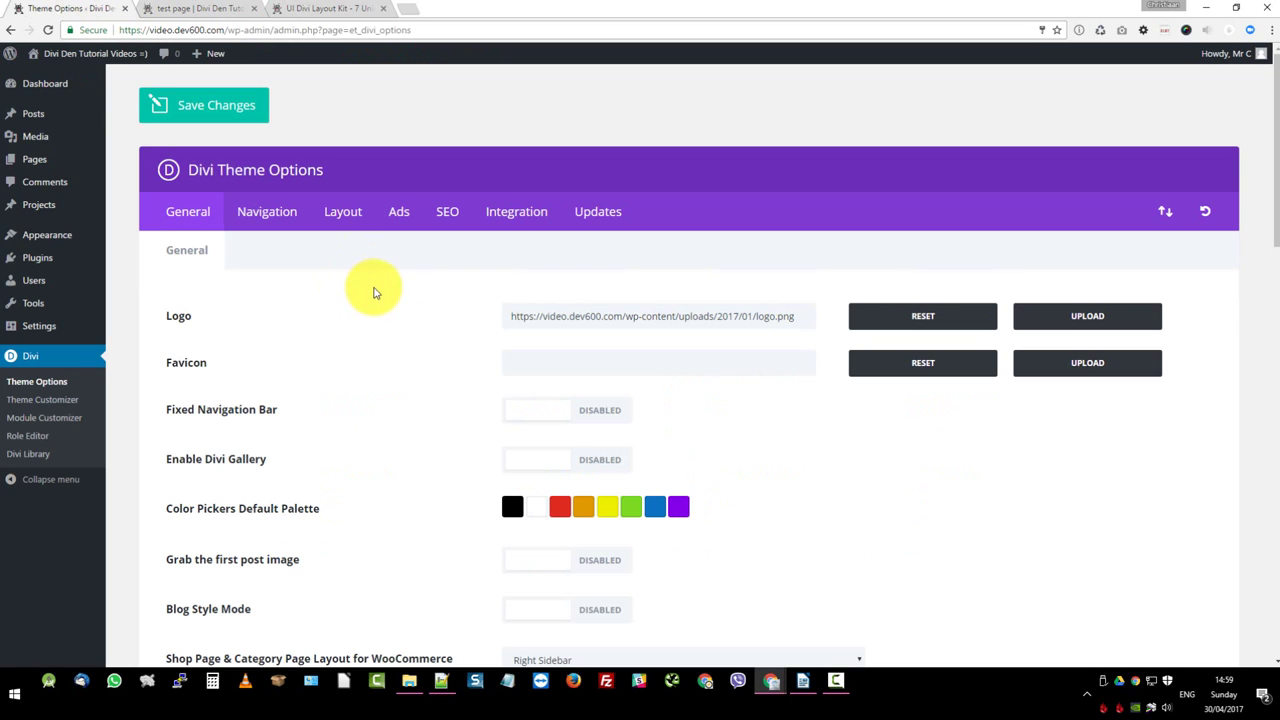
{"action": "scroll", "coordinate": [292, 404], "scroll_direction": "down", "scroll_amount": 1}
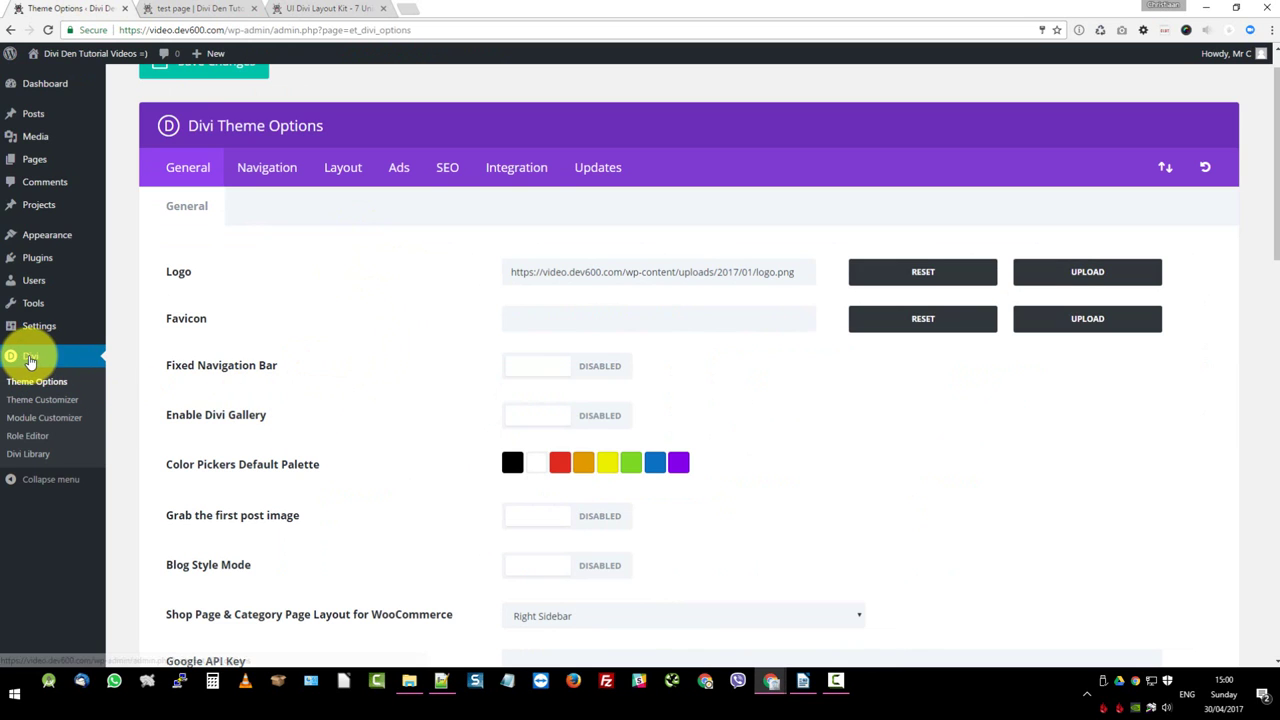
{"action": "scroll", "coordinate": [470, 448], "scroll_direction": "down", "scroll_amount": 10}
{"action": "scroll", "coordinate": [393, 290], "scroll_direction": "up", "scroll_amount": 12}
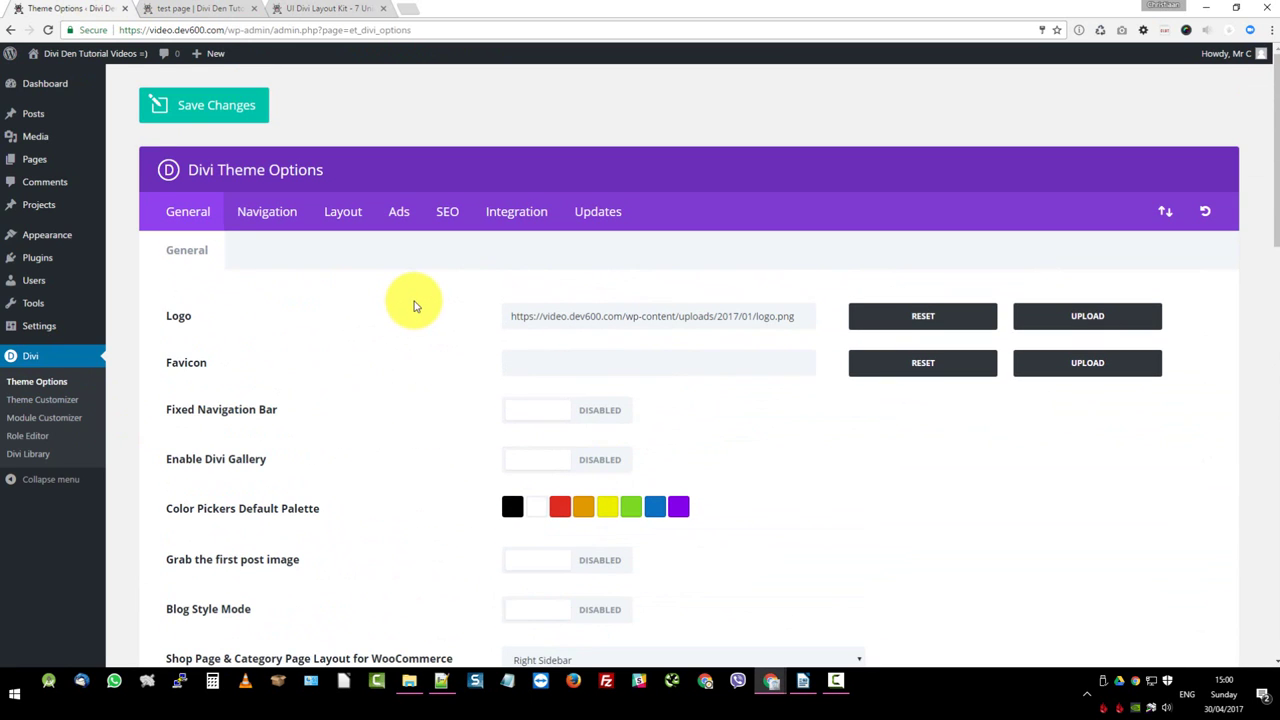
{"action": "scroll", "coordinate": [423, 323], "scroll_direction": "down", "scroll_amount": 10}
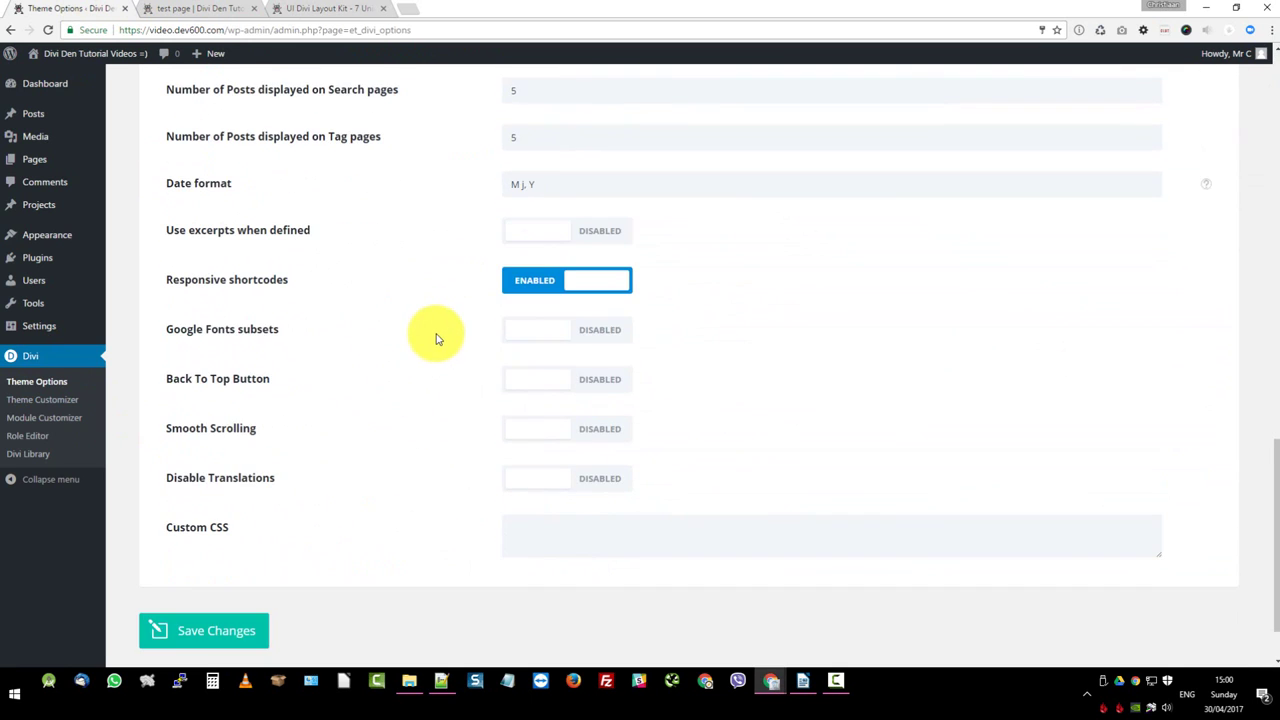
Enlarge the Custom CSS textarea with its resize handle and refocus it.
{"action": "left_click", "coordinate": [586, 459]}
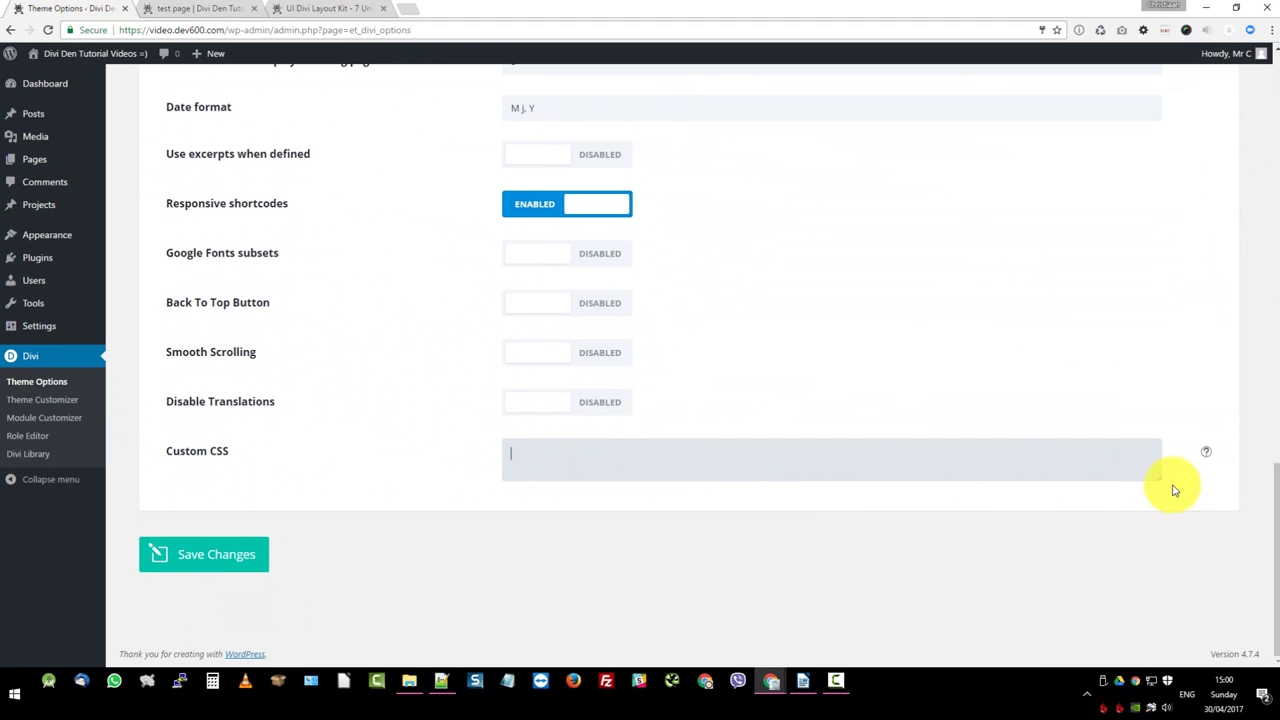
{"action": "left_click_drag", "start_coordinate": [1159, 485], "coordinate": [1171, 526]}
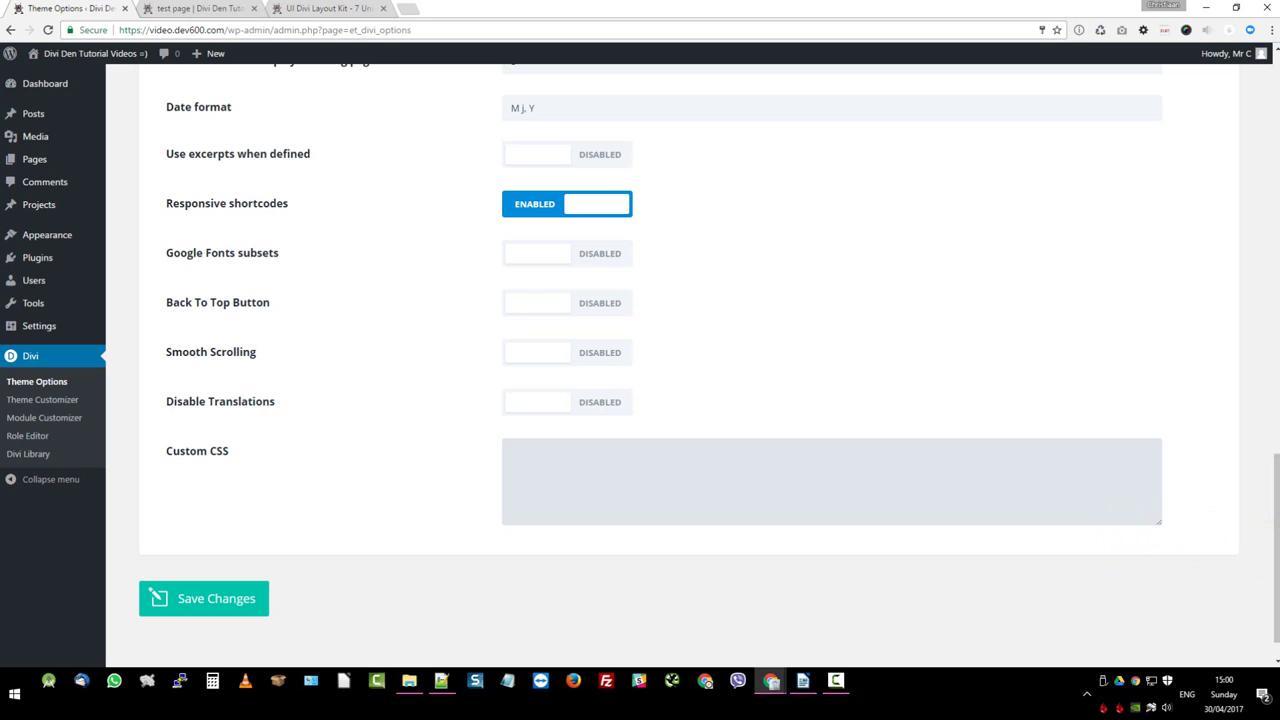
{"action": "left_click", "coordinate": [550, 518]}
Back in the kit folder, select the 1-of-8-divi-person-module CSS file to preview its column rules.
{"action": "left_click", "coordinate": [409, 680]}
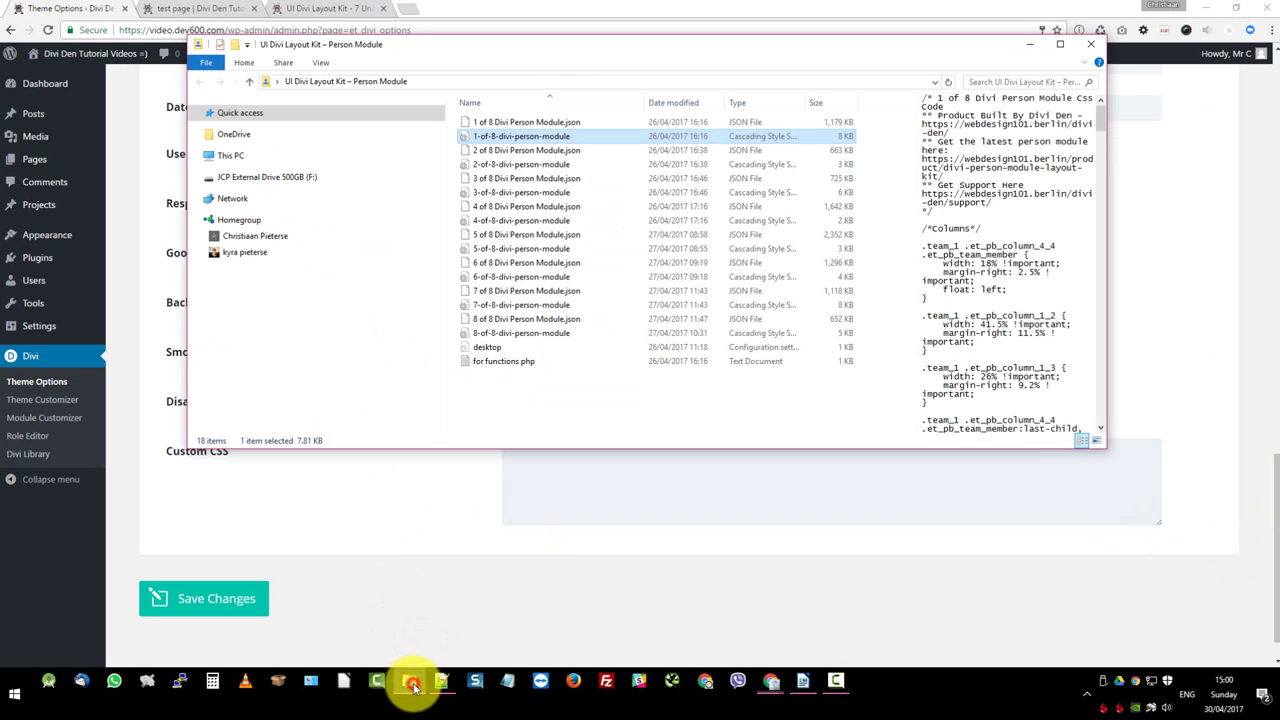
{"action": "left_click", "coordinate": [558, 123]}
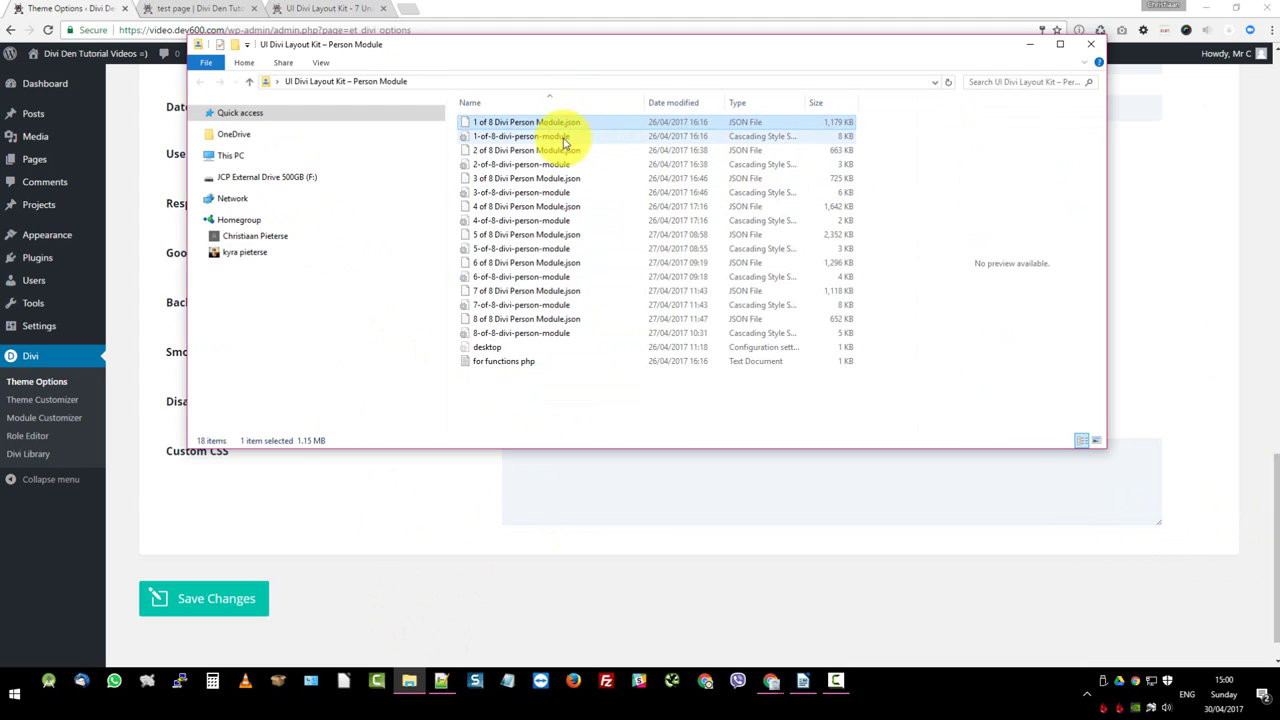
{"action": "left_click", "coordinate": [559, 137]}
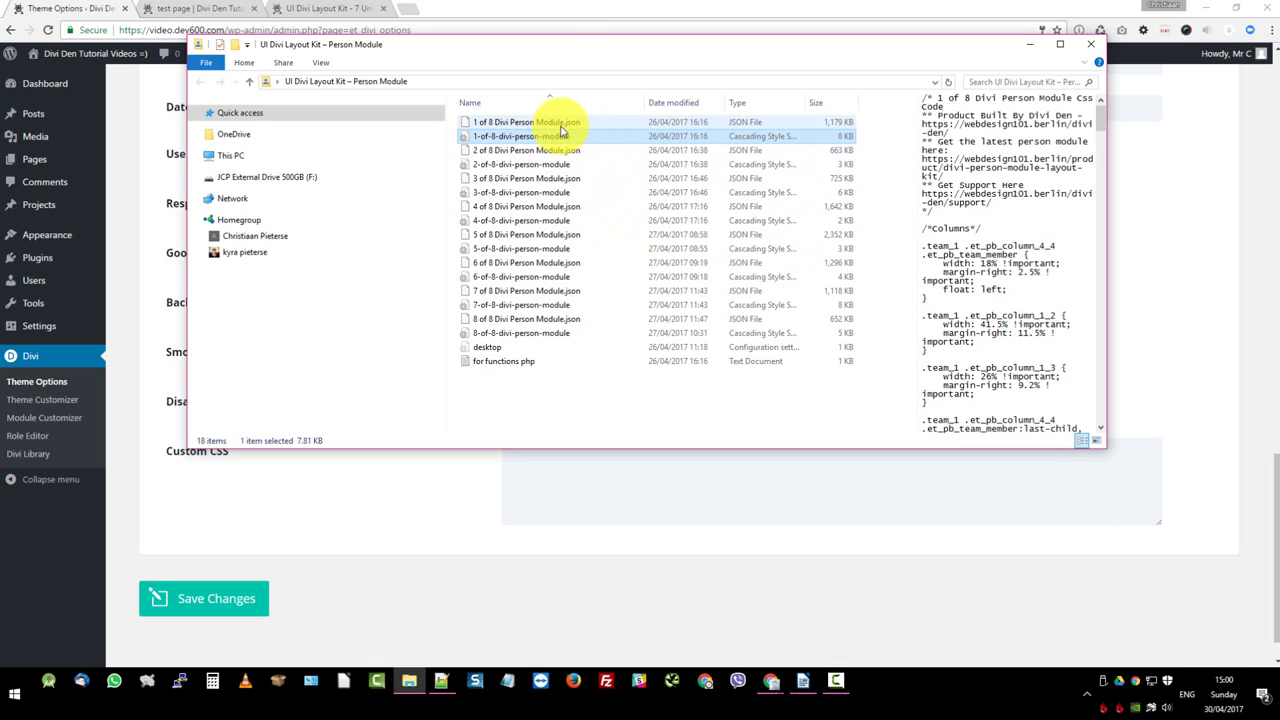
Open 1-of-8-divi-person-module.css in Notepad++ and copy all 354 lines to the clipboard.
{"action": "double_click", "coordinate": [618, 136]}
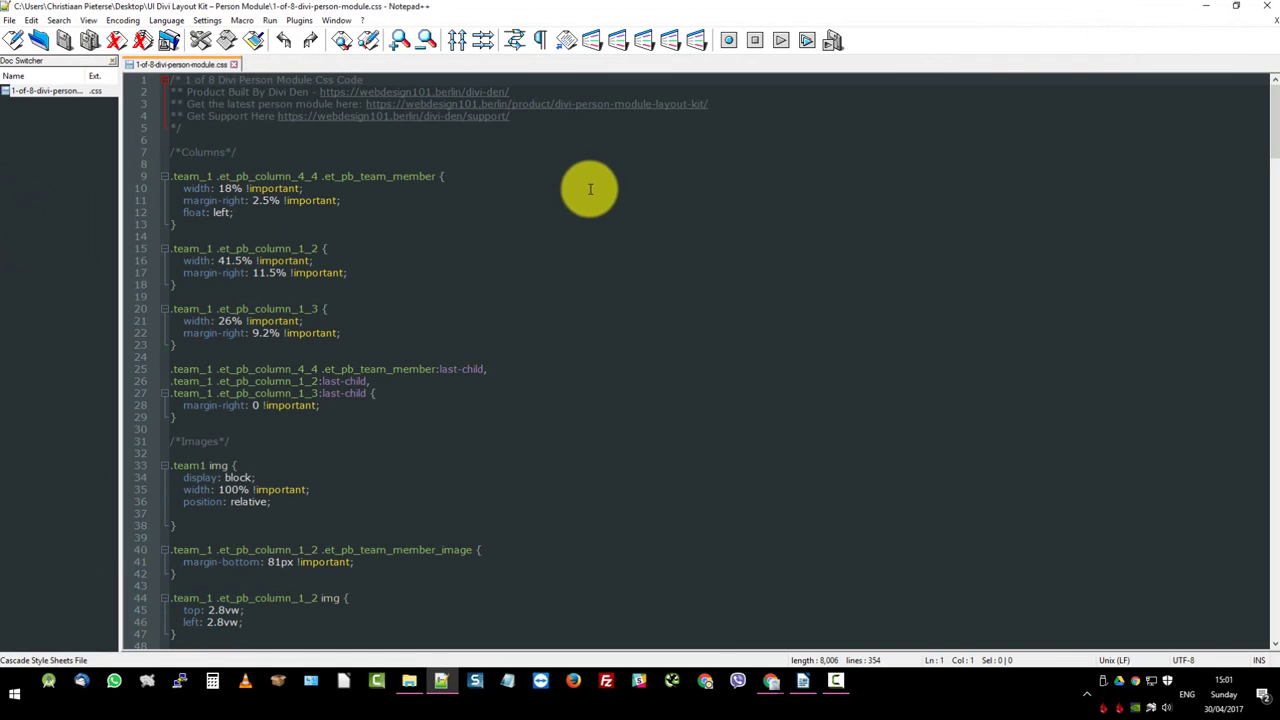
{"action": "left_click", "coordinate": [552, 201]}
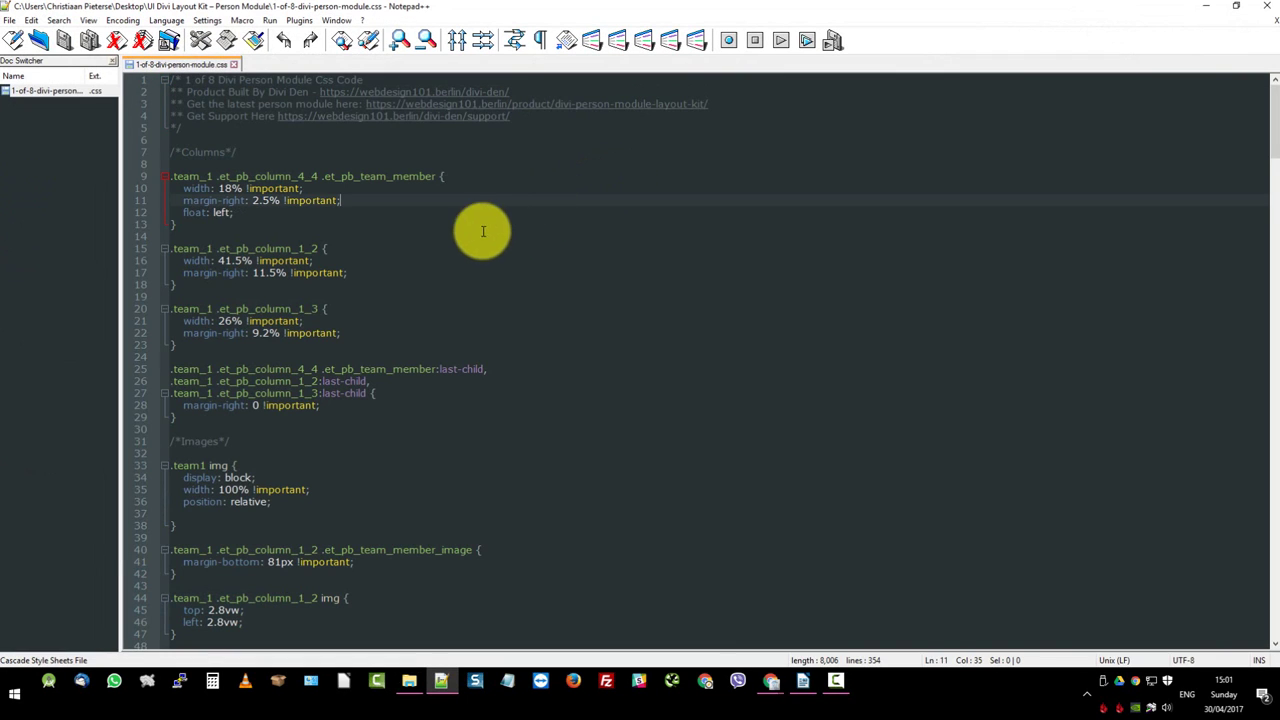
{"action": "key", "text": "ctrl+a"}
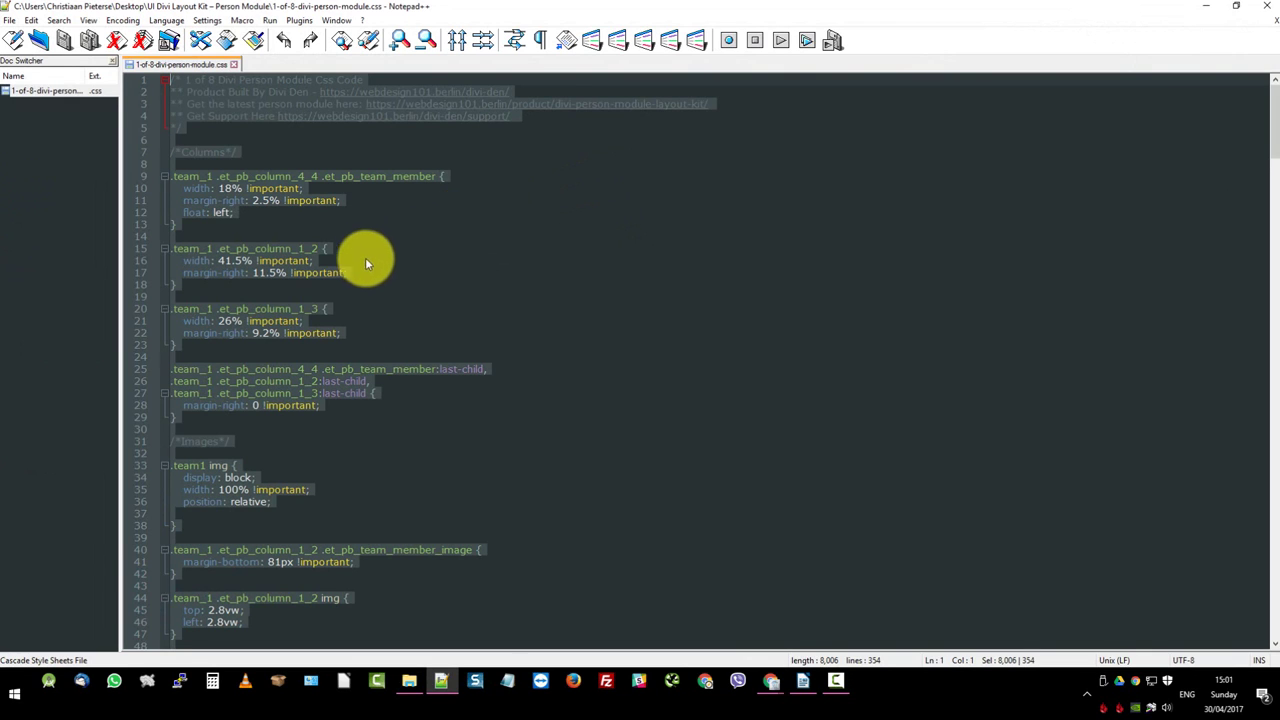
{"action": "right_click", "coordinate": [321, 261]}
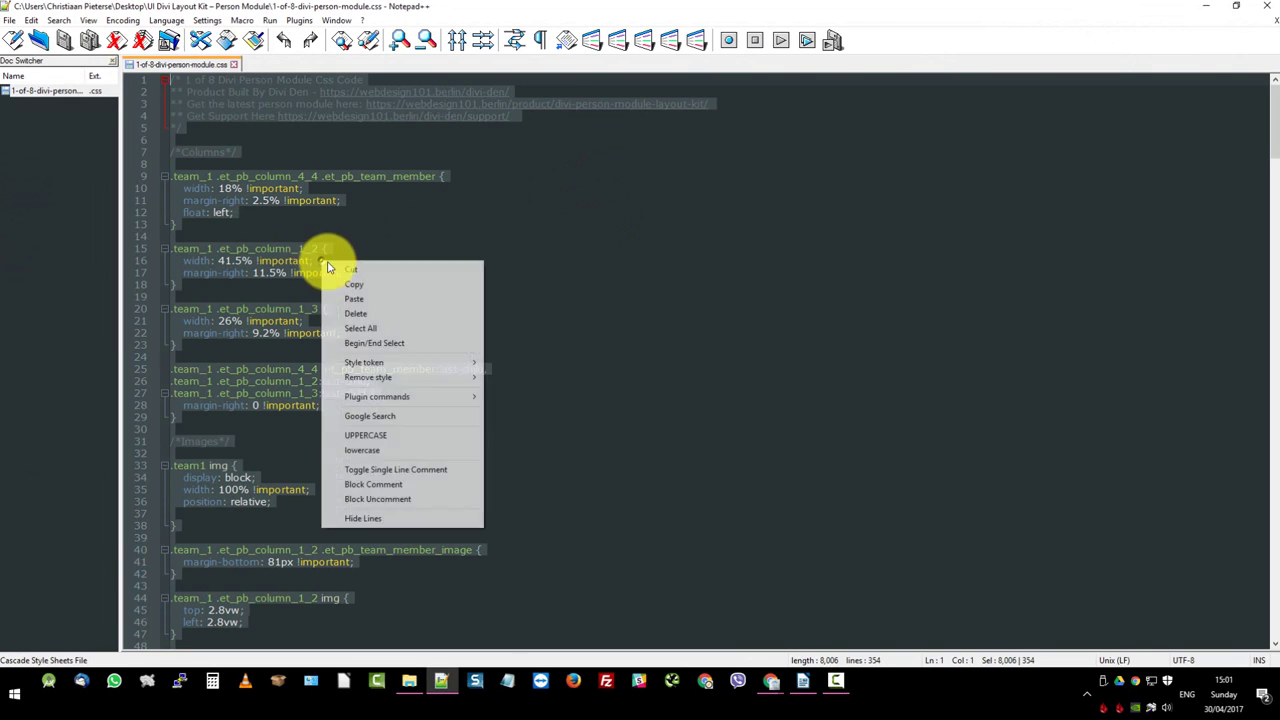
{"action": "left_click", "coordinate": [370, 285]}
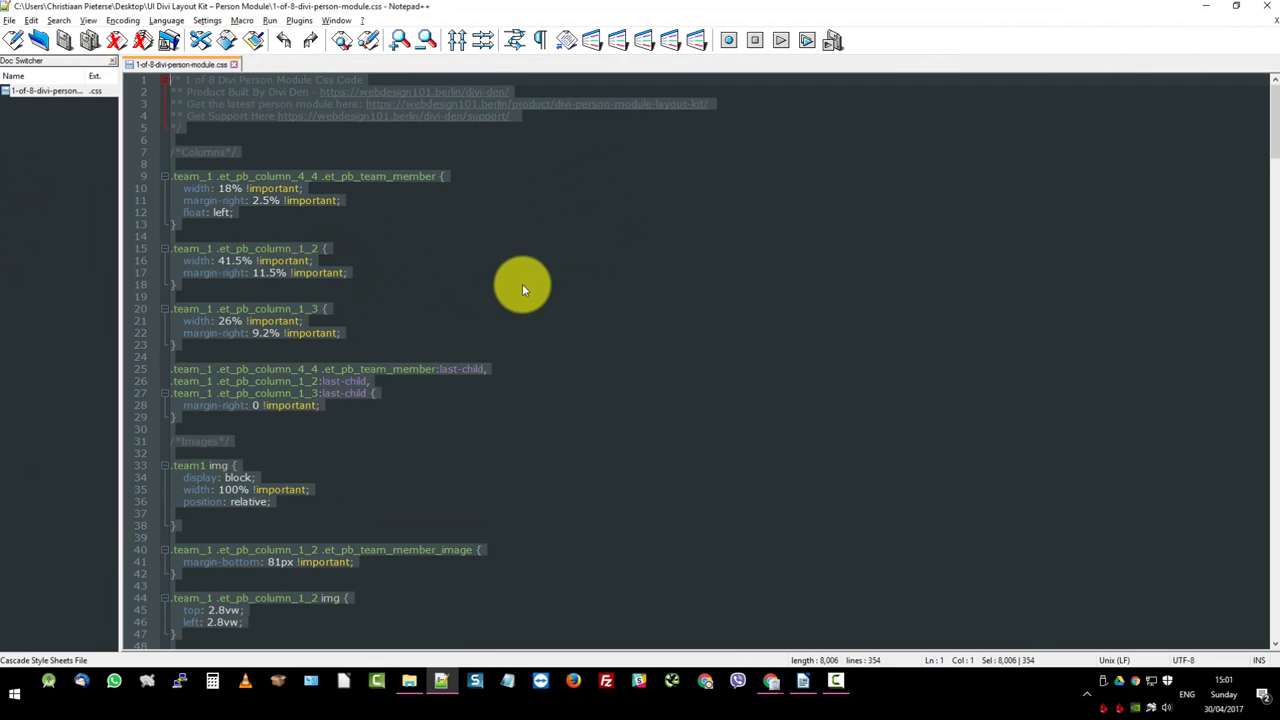
{"action": "key", "text": "alt+Tab"}
{"action": "left_click", "coordinate": [1038, 46]}
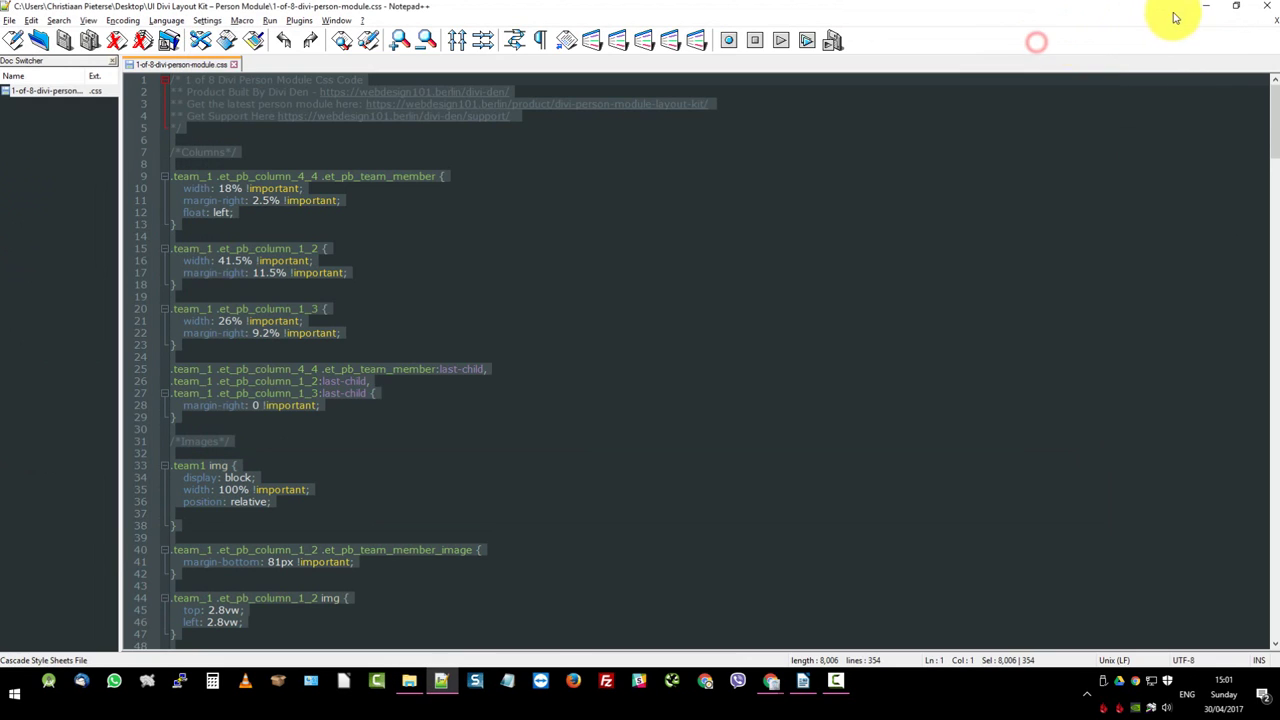
Paste the Person Module stylesheet into Divi's empty Custom CSS box and save the theme options.
{"action": "left_click", "coordinate": [1205, 8]}
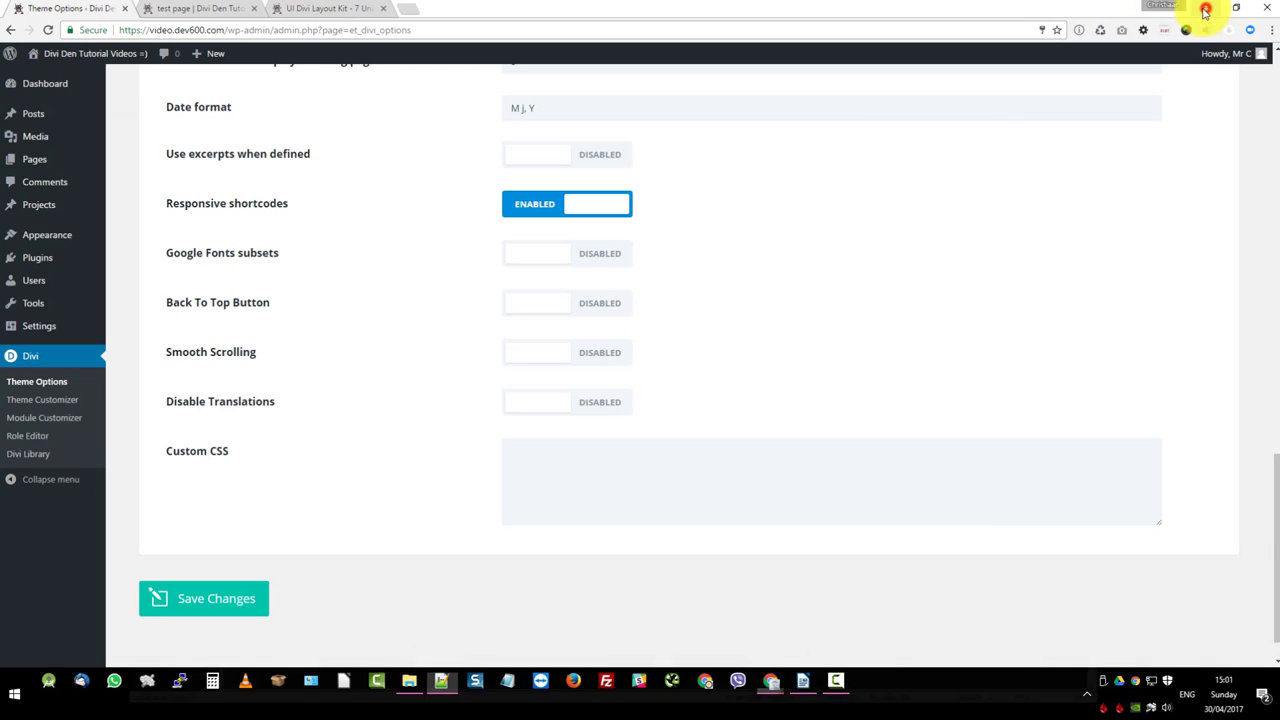
{"action": "left_click", "coordinate": [574, 464]}
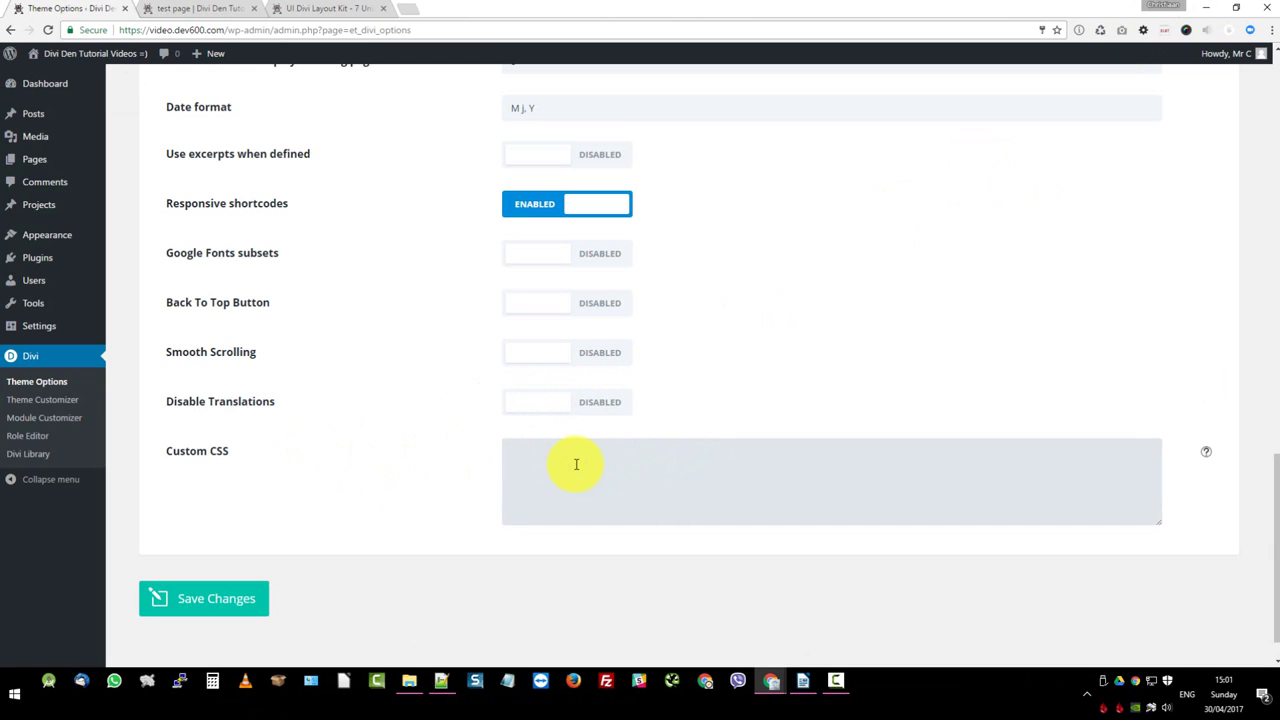
{"action": "key", "text": "ctrl+v"}
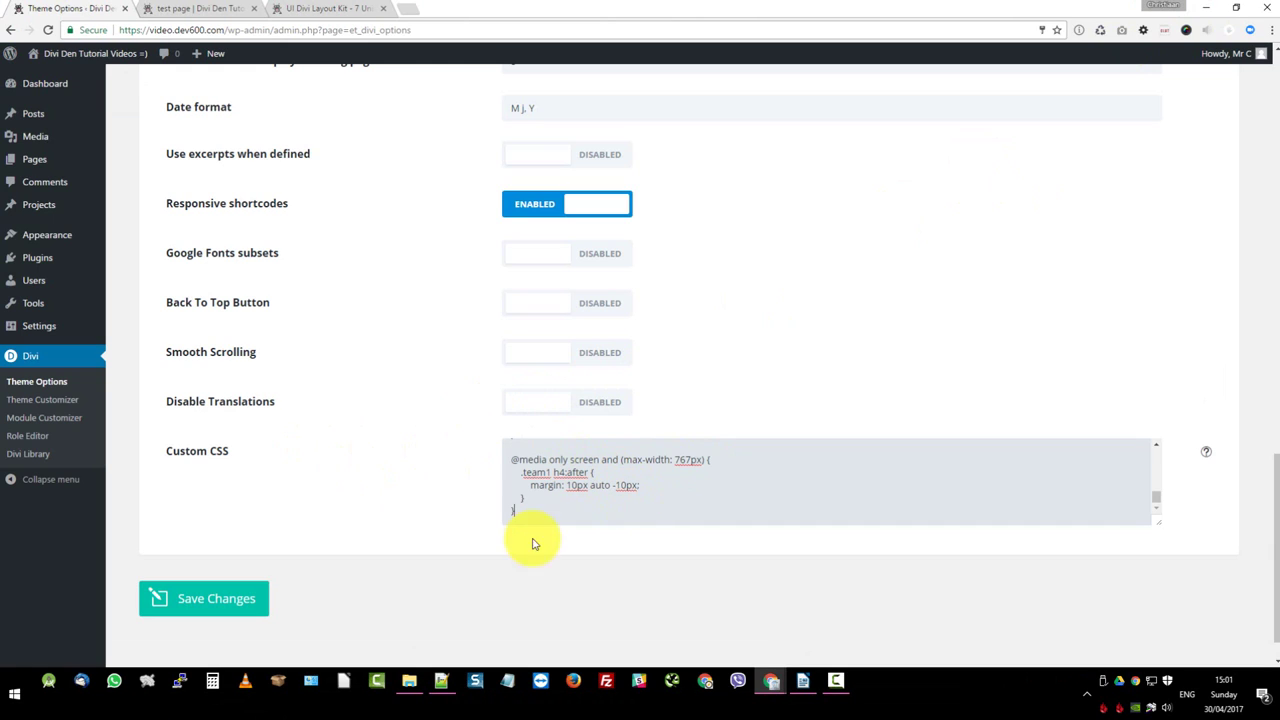
{"action": "left_click", "coordinate": [218, 603]}
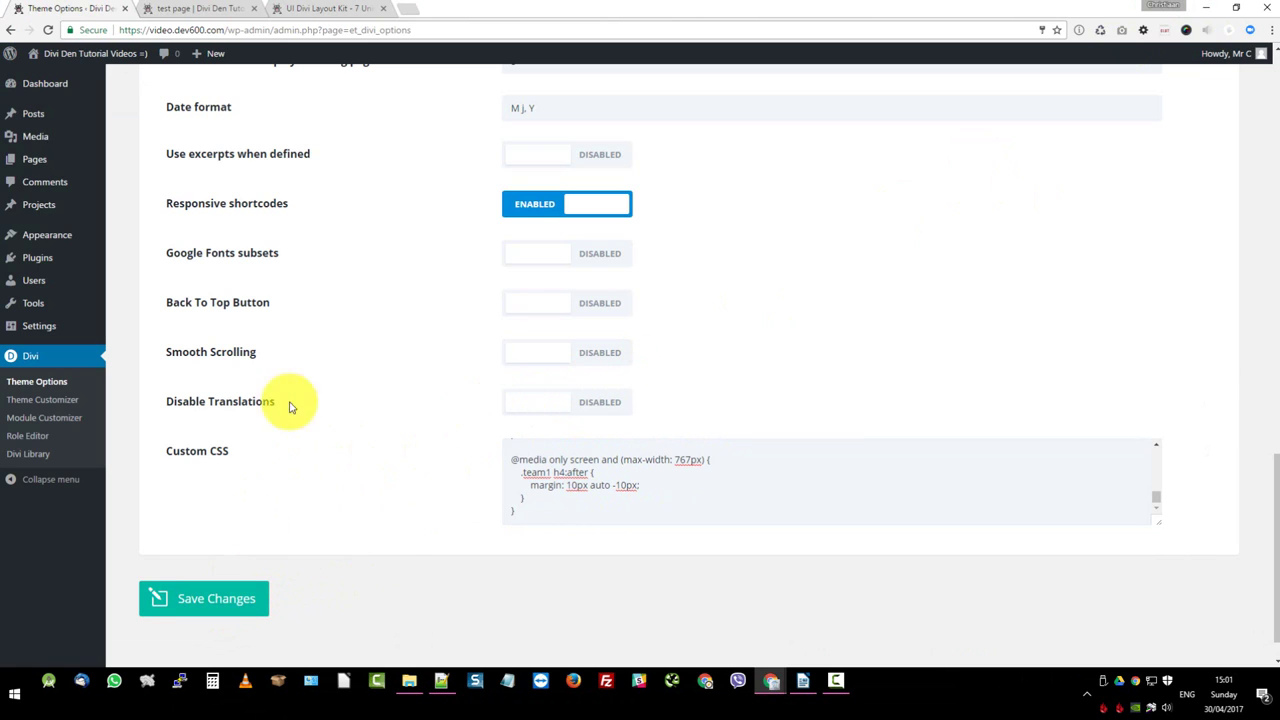
Refresh the test page to show the red-framed team photos, then open Edit Page in a new tab.
{"action": "left_click", "coordinate": [216, 8]}
{"action": "left_click", "coordinate": [157, 295]}
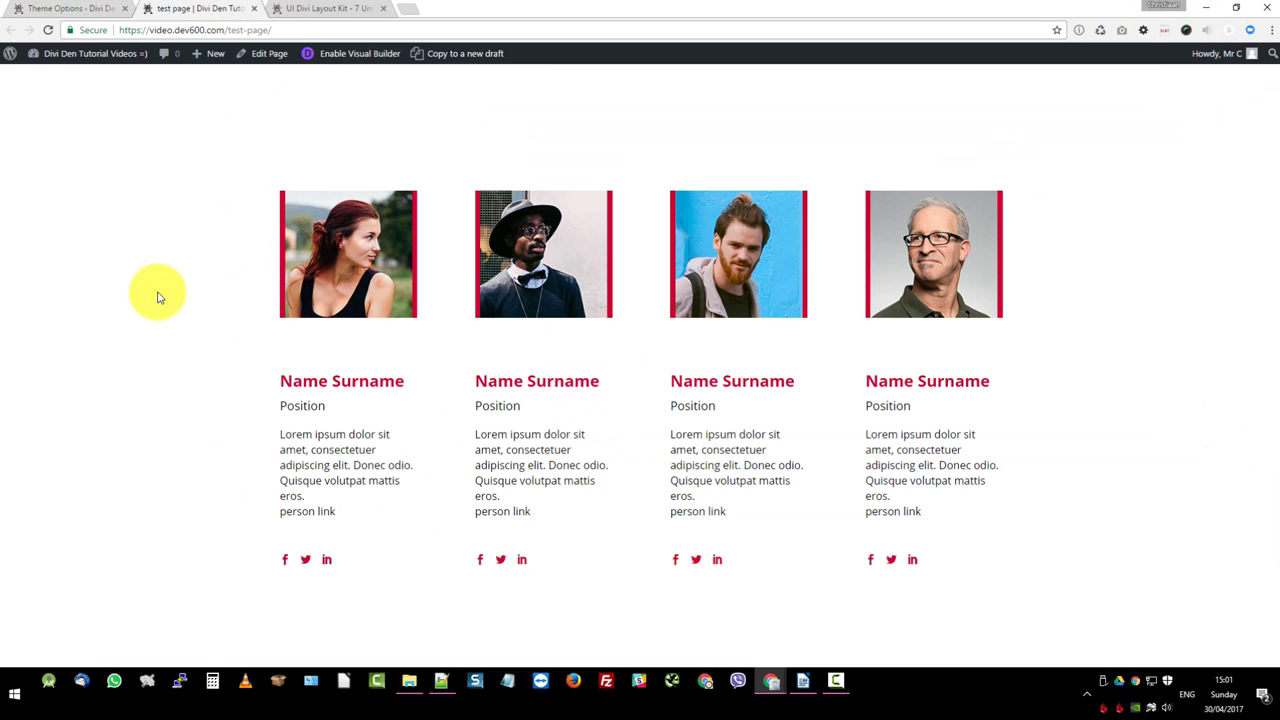
{"action": "key", "text": "F5"}
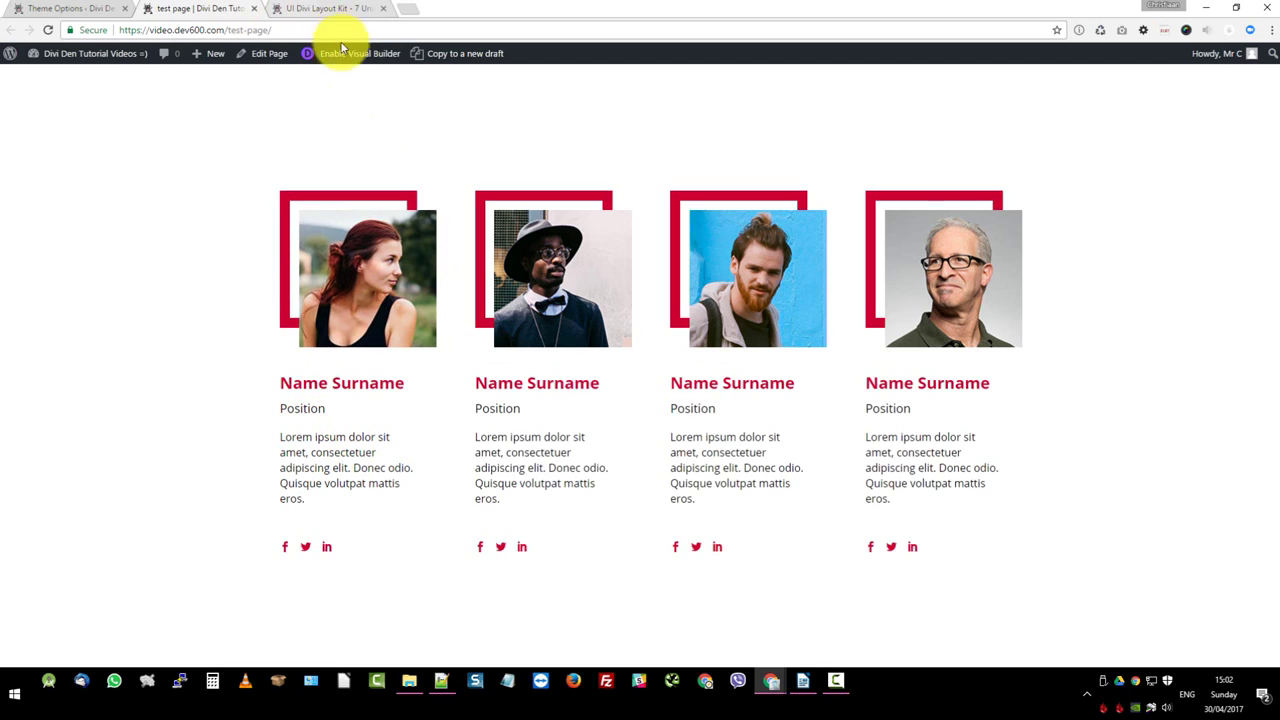
{"action": "right_click", "coordinate": [263, 63]}
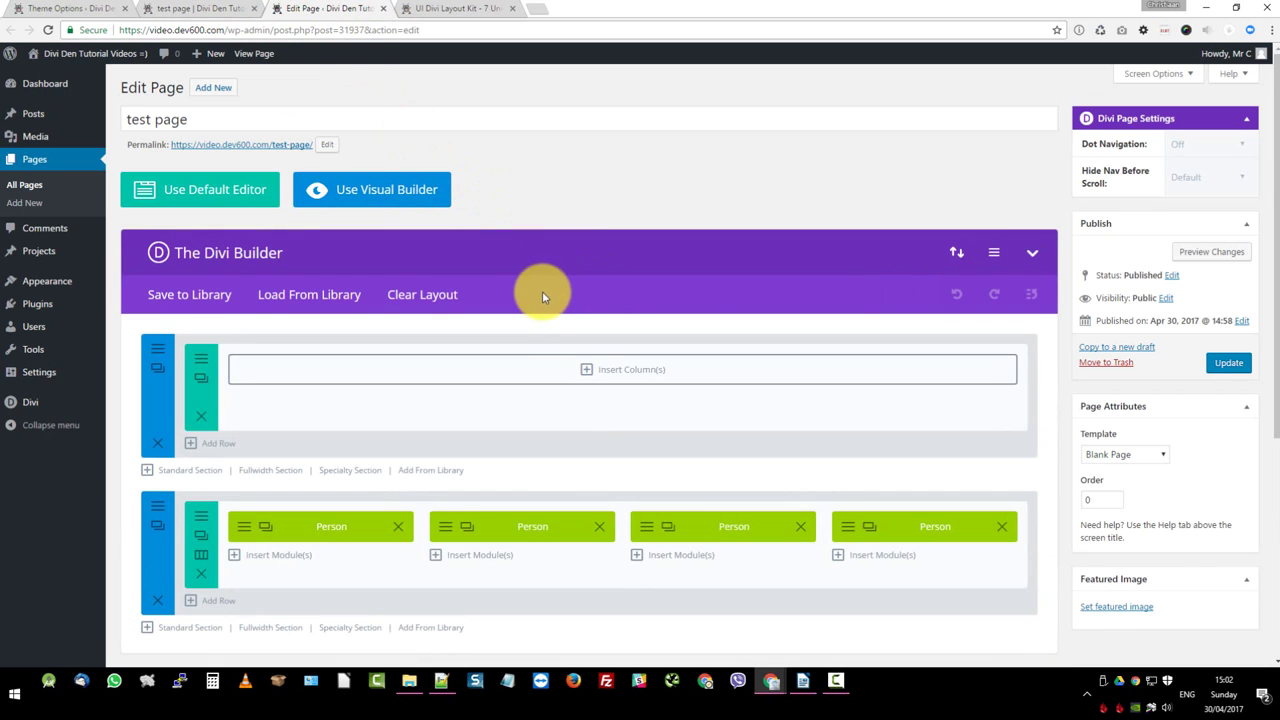
Open the first Person module's settings on its Advanced Design Settings tab.
{"action": "scroll", "coordinate": [480, 320], "scroll_direction": "down", "scroll_amount": 2}
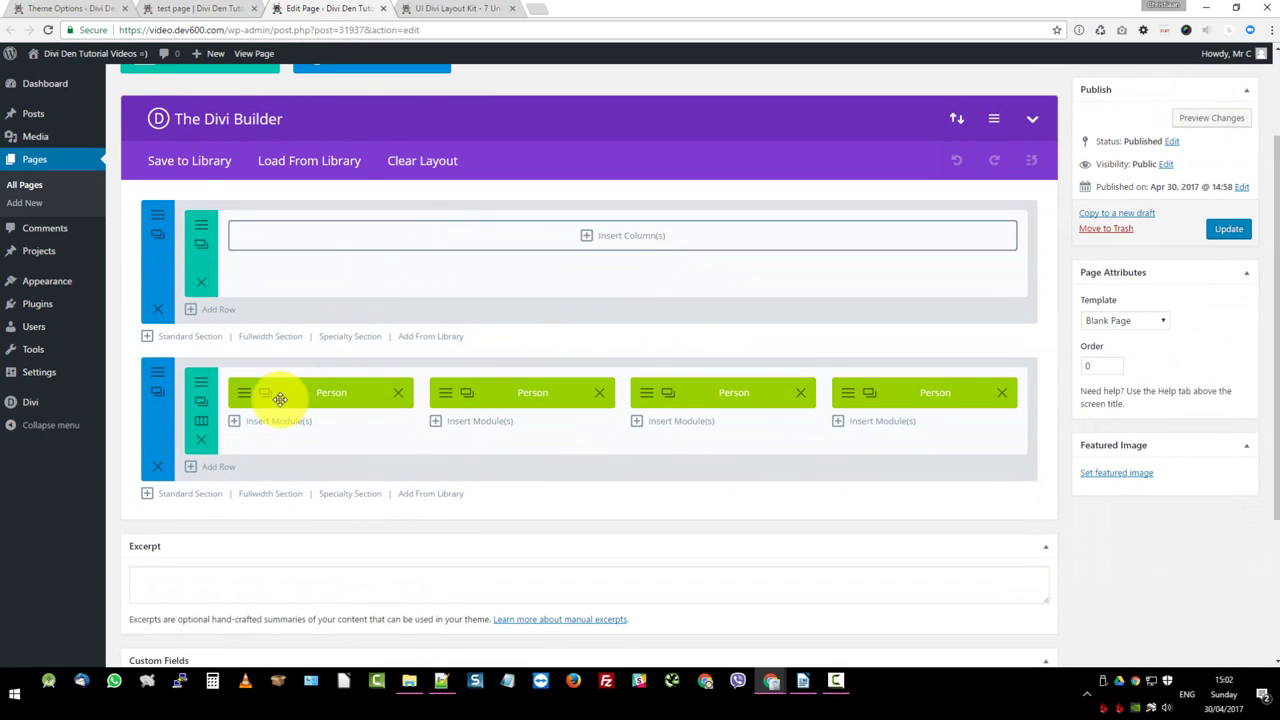
{"action": "left_click", "coordinate": [242, 392]}
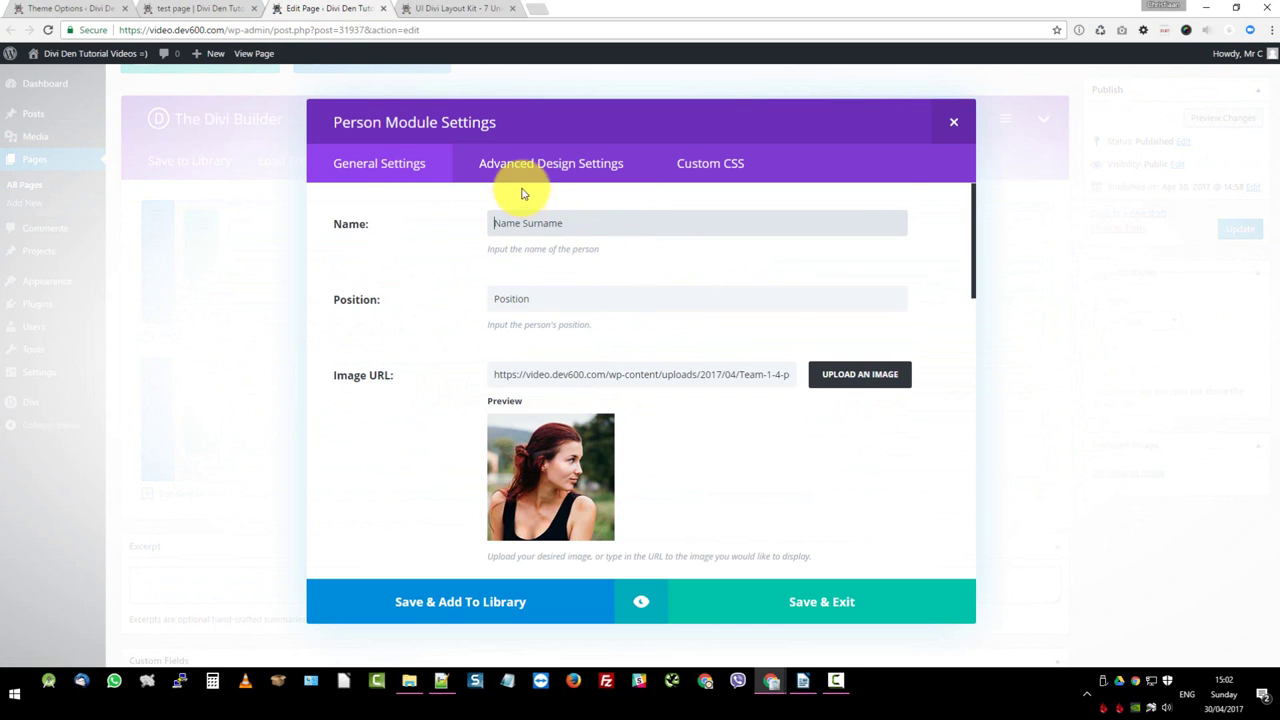
{"action": "scroll", "coordinate": [520, 280], "scroll_direction": "down", "scroll_amount": 9}
{"action": "scroll", "coordinate": [560, 294], "scroll_direction": "down", "scroll_amount": 2}
{"action": "scroll", "coordinate": [555, 260], "scroll_direction": "up", "scroll_amount": 4}
{"action": "left_click", "coordinate": [545, 168]}
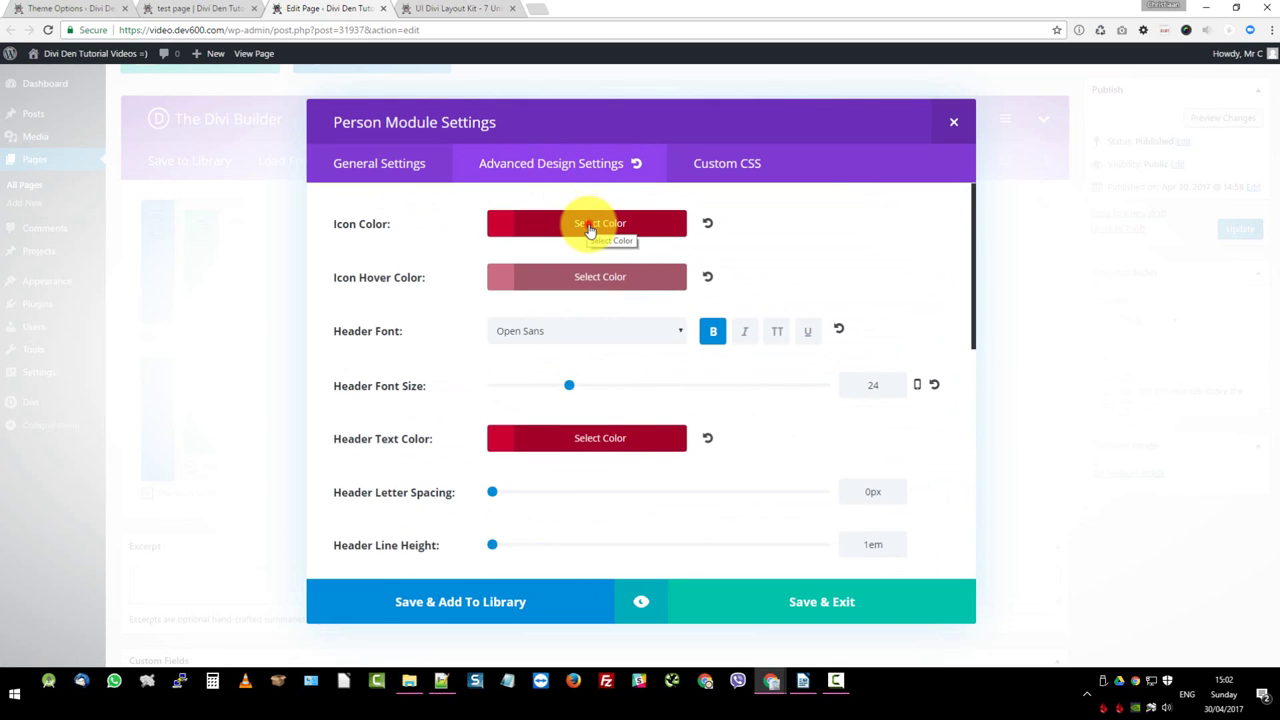
Check the current #cc0033 icon colour and add blank lines below the header comment in the CSS notes.
{"action": "left_click", "coordinate": [590, 224]}
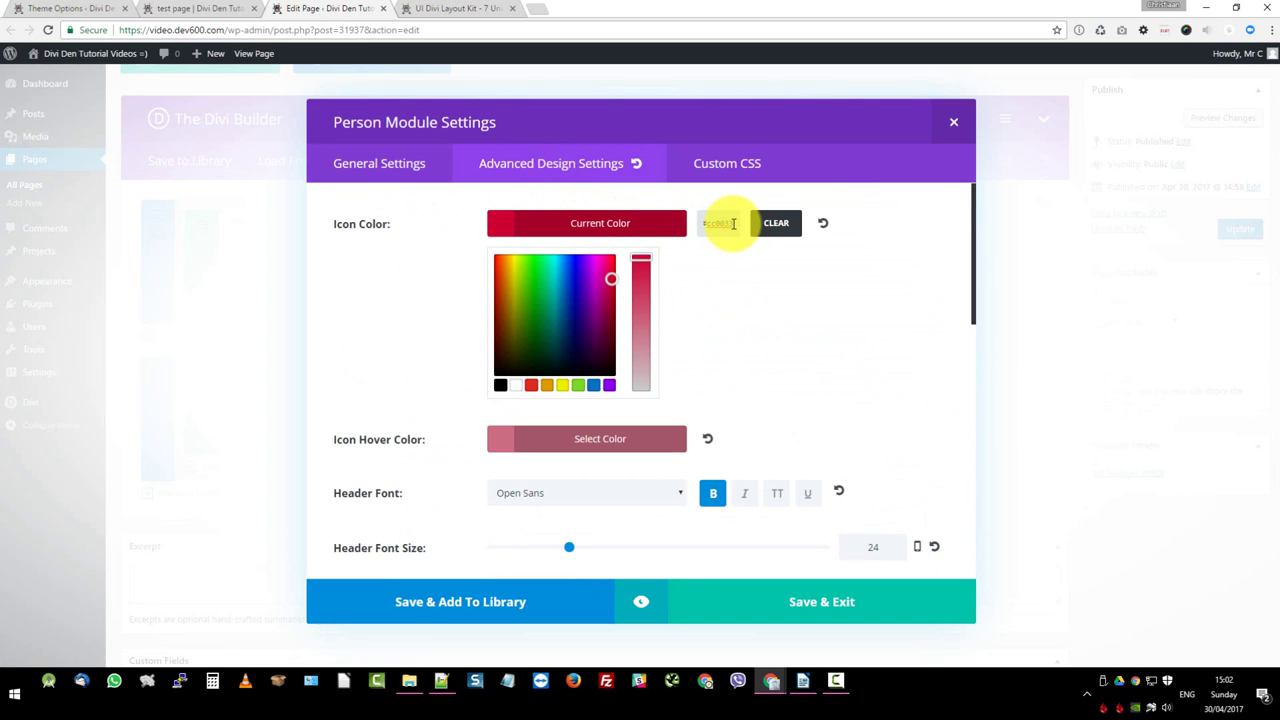
{"action": "left_click_drag", "start_coordinate": [733, 224], "coordinate": [701, 222]}
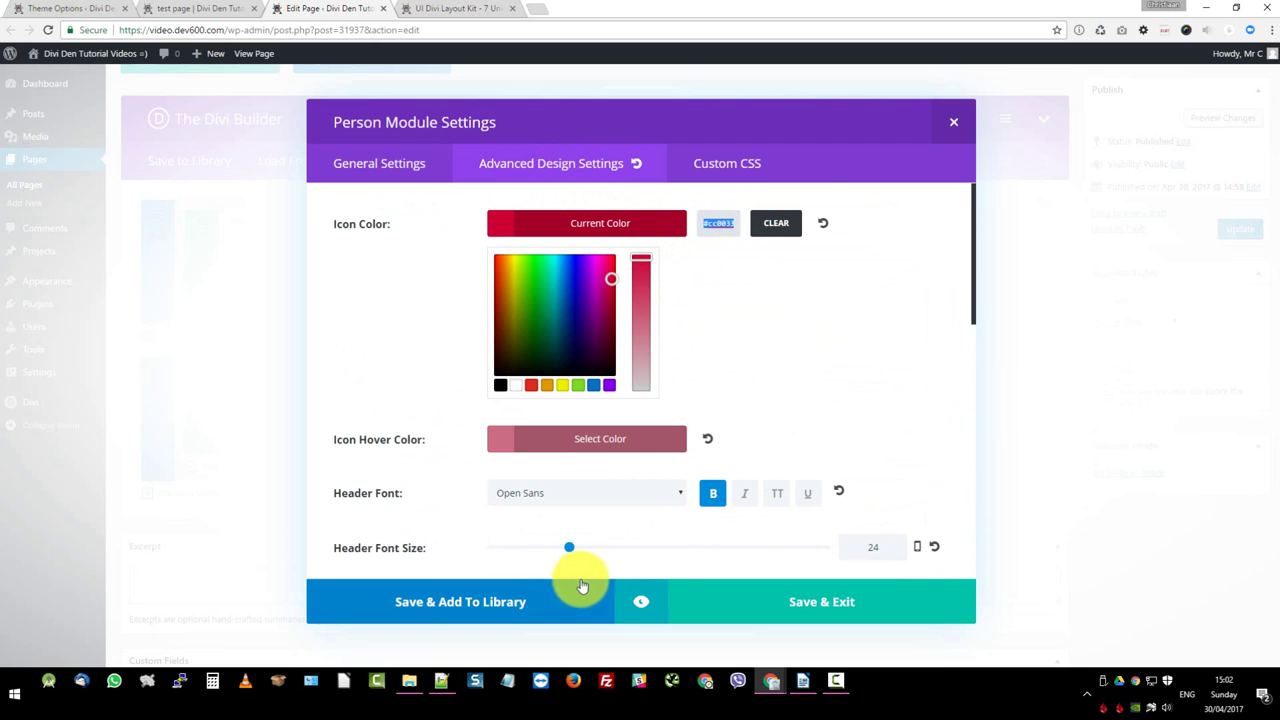
{"action": "left_click", "coordinate": [441, 680]}
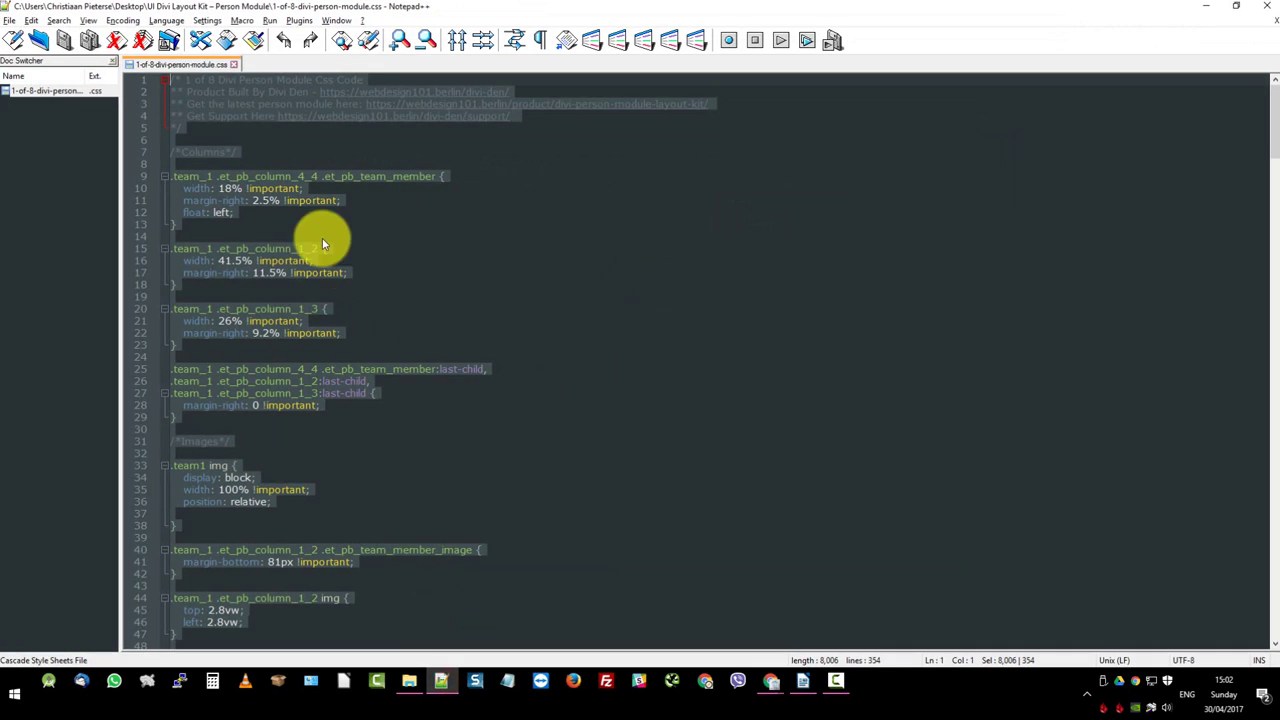
{"action": "left_click", "coordinate": [215, 138]}
{"action": "key", "text": "Return"}
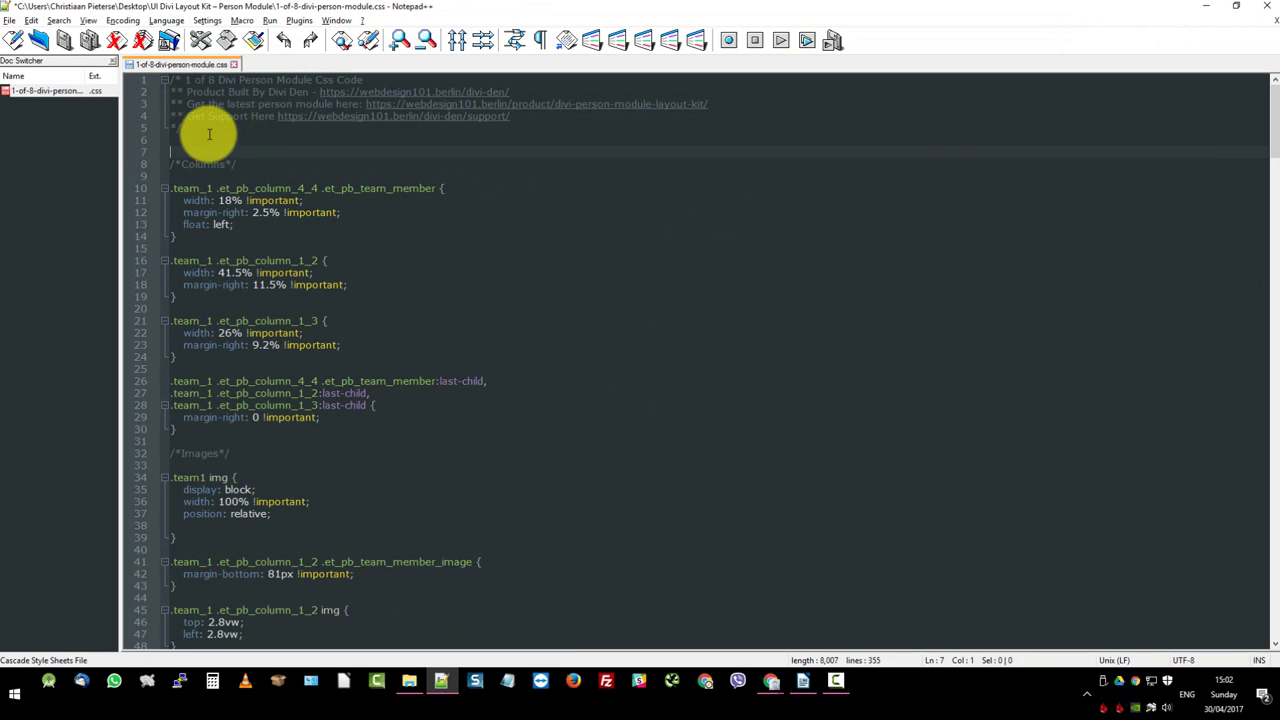
{"action": "key", "text": "Return"}
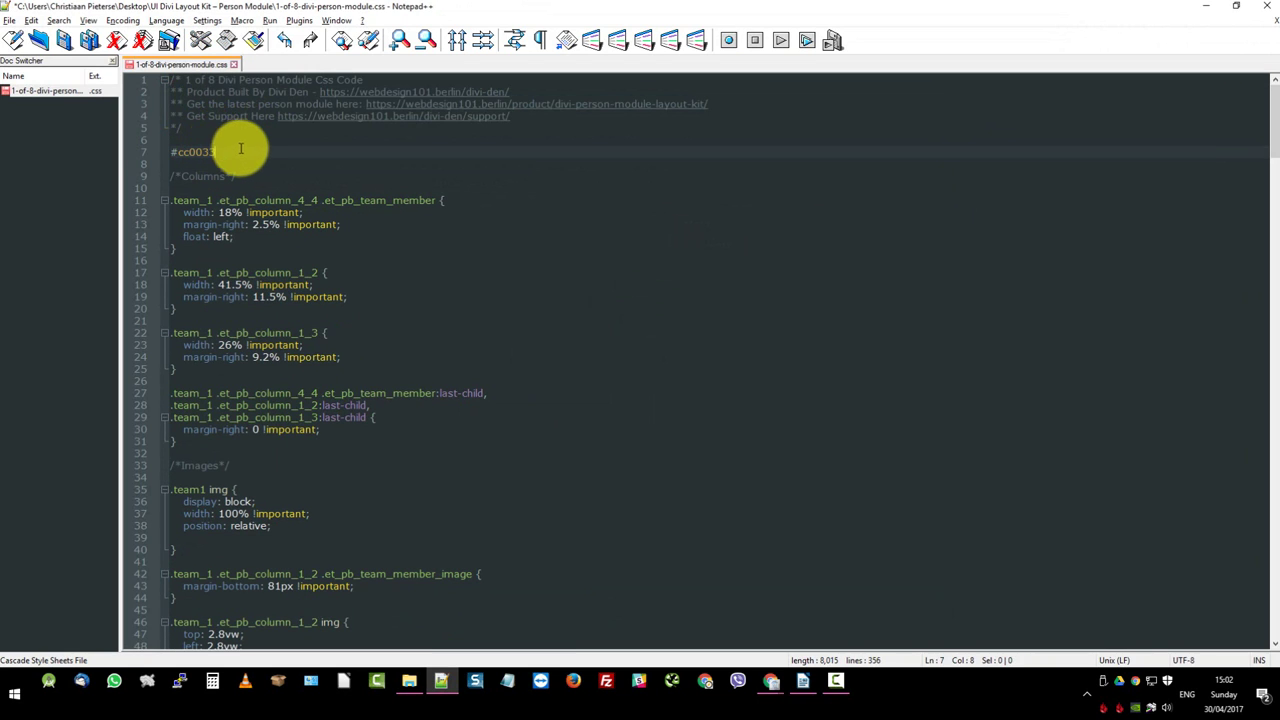
{"action": "key", "text": "alt+Tab"}
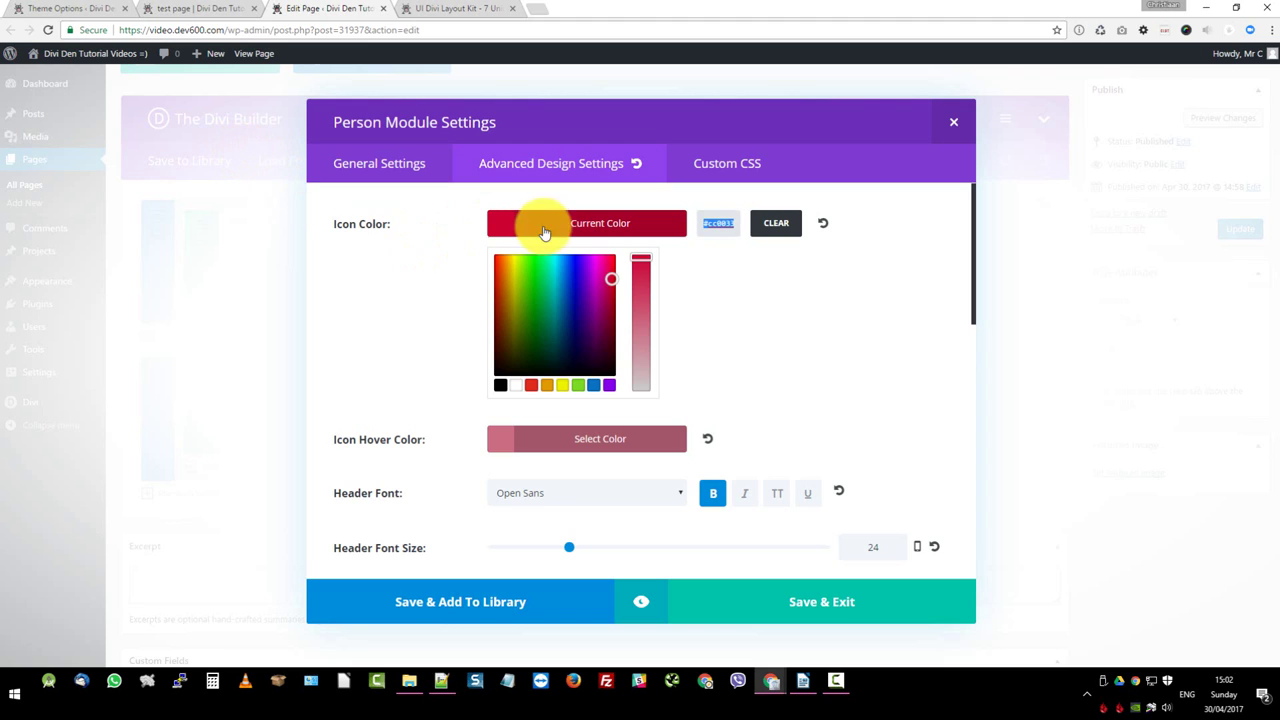
Change the icon colour to purple #8300e9 and record that hex under #cc0033 in the notes.
{"action": "left_click", "coordinate": [610, 388]}
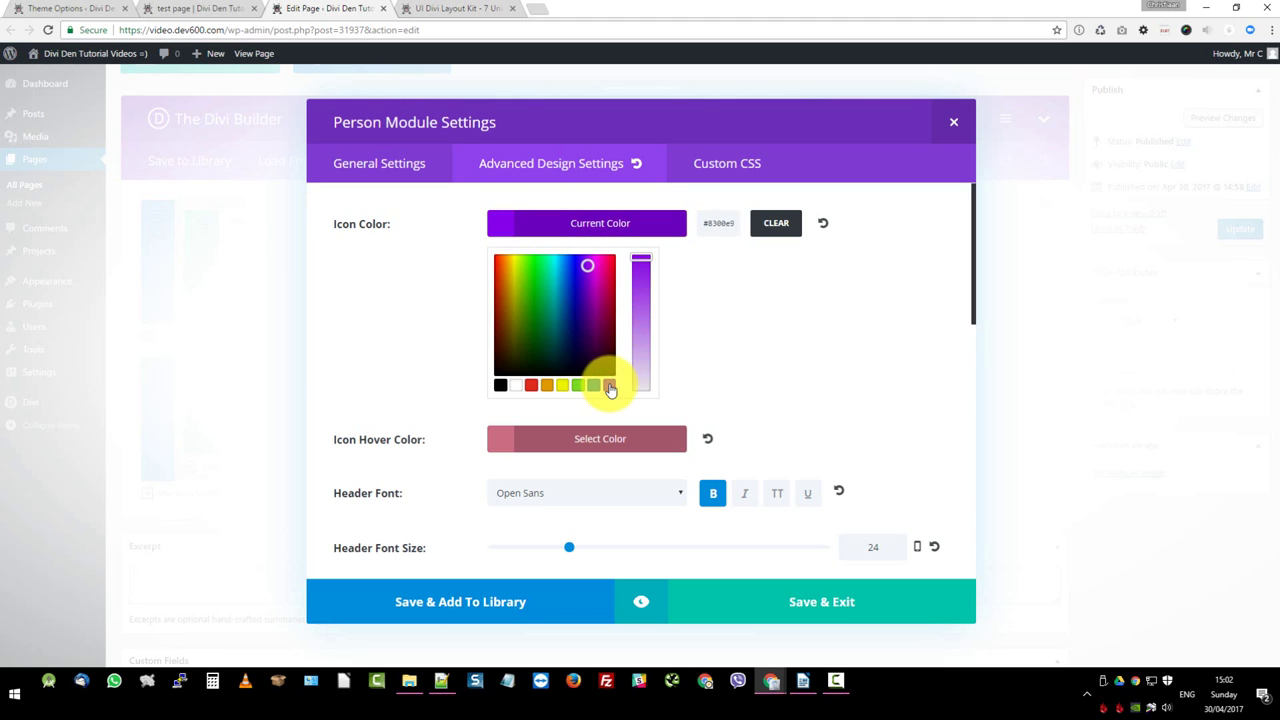
{"action": "left_click", "coordinate": [718, 223]}
{"action": "left_click_drag", "start_coordinate": [701, 224], "coordinate": [739, 226]}
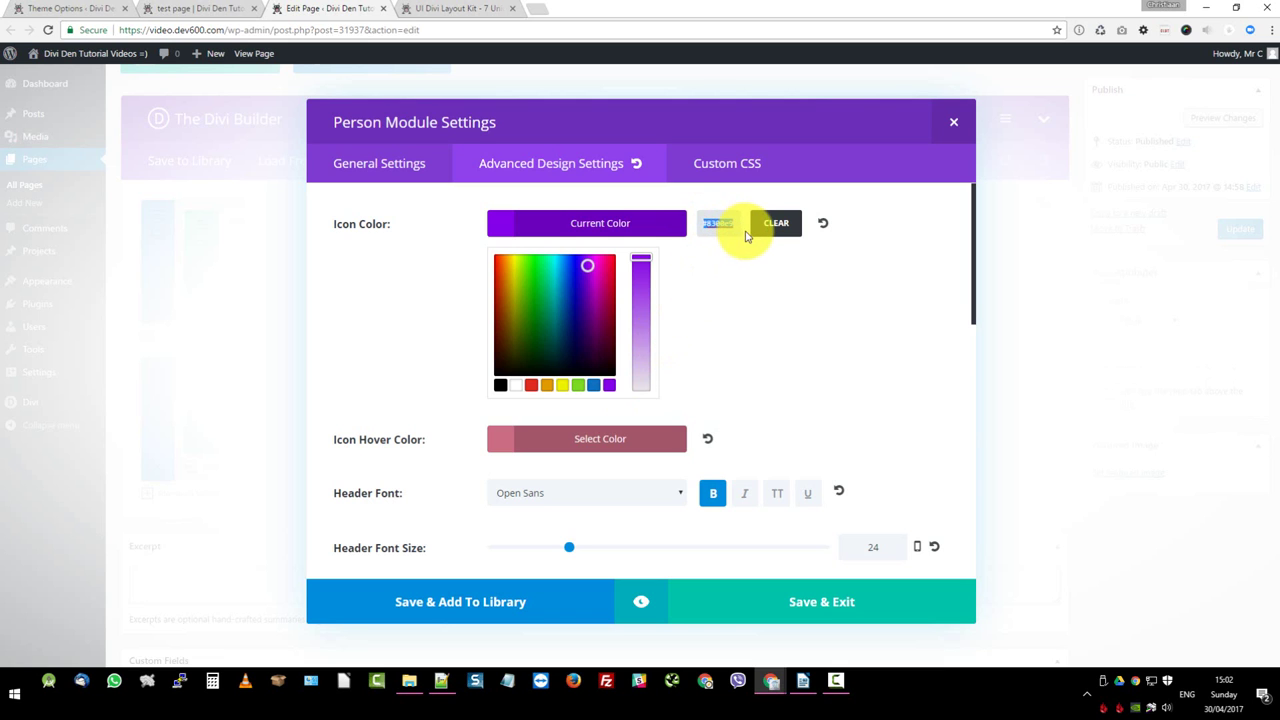
{"action": "key", "text": "alt+Tab"}
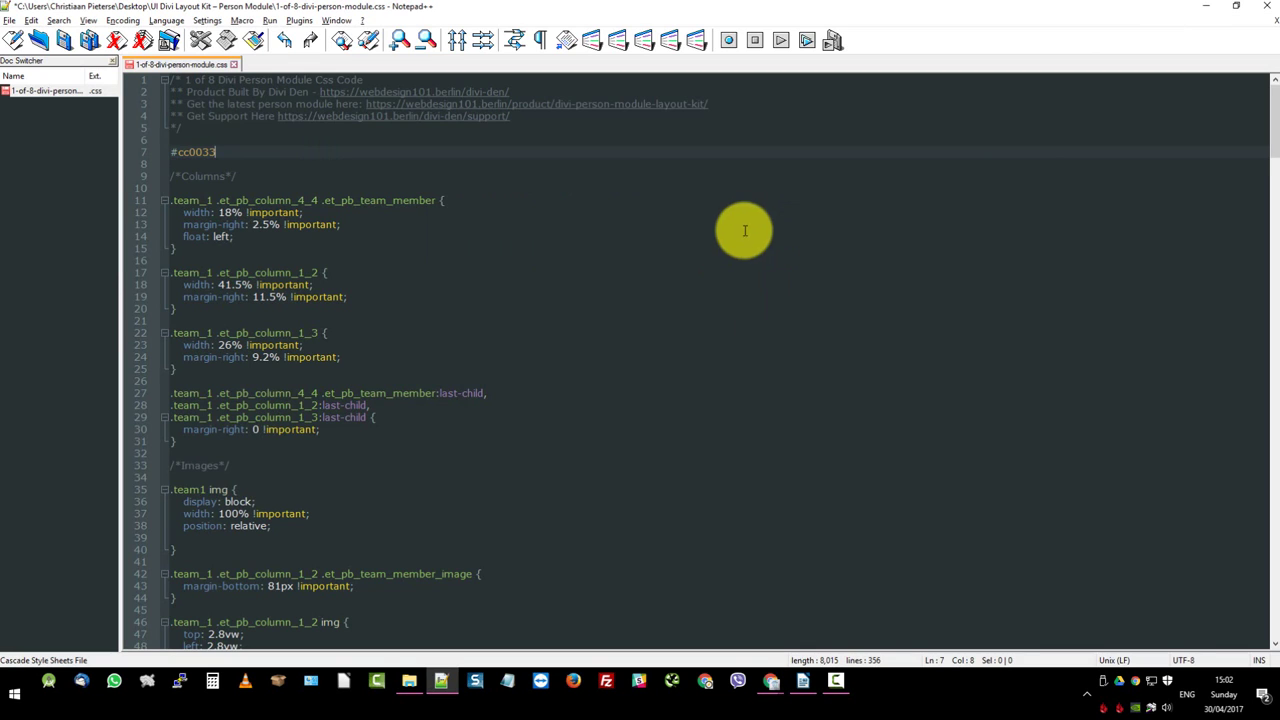
{"action": "left_click", "coordinate": [269, 152]}
{"action": "key", "text": "Return"}
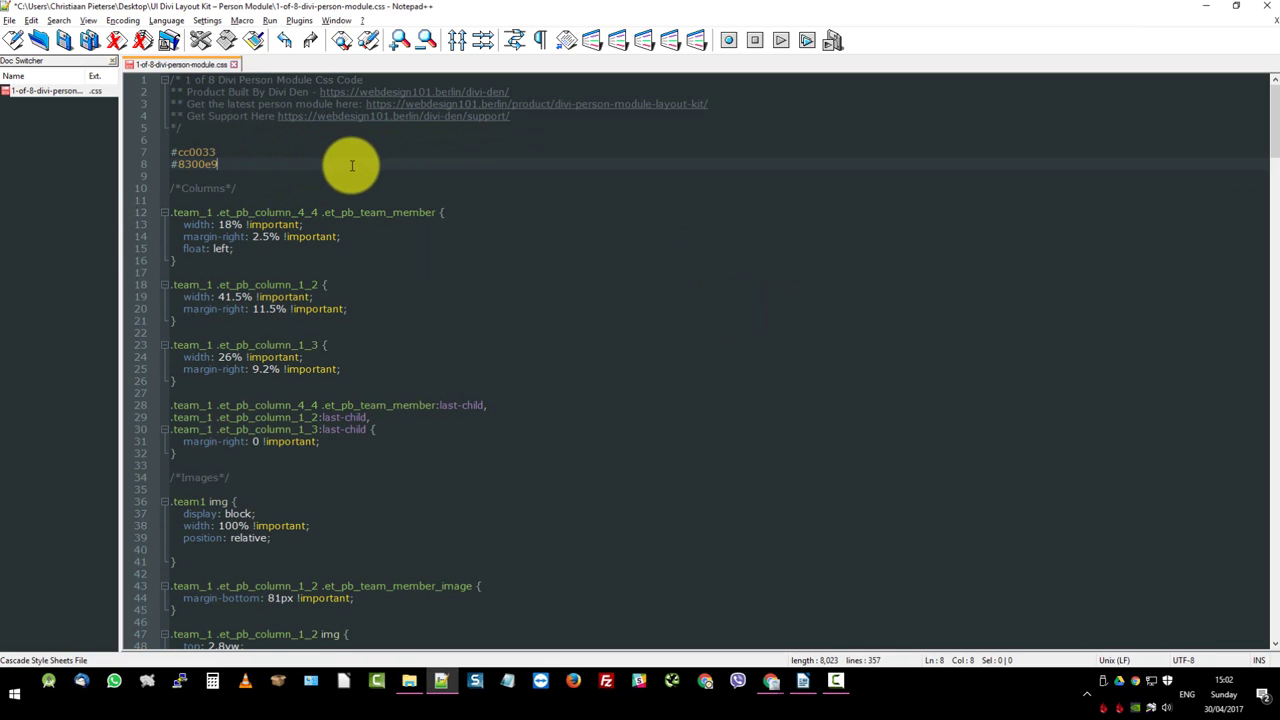
{"action": "key", "text": "alt+Tab"}
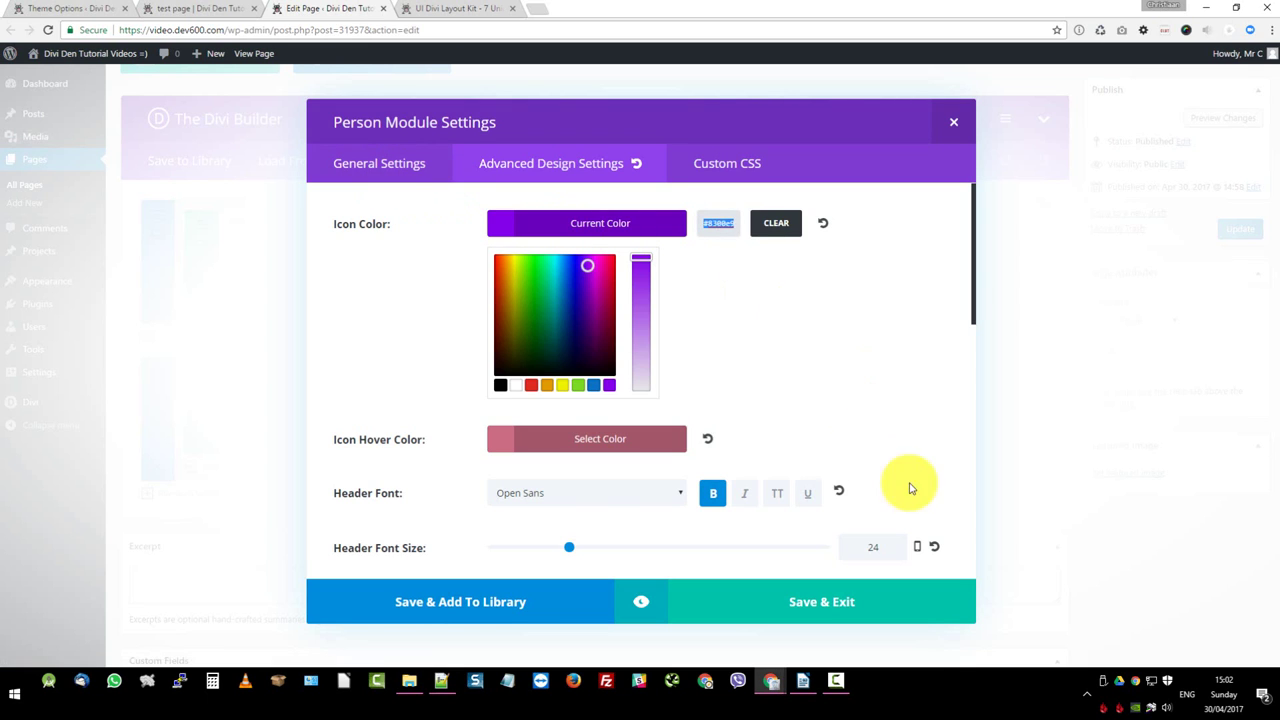
Set the icon hover colour to a lighter purple, #b068e8.
{"action": "scroll", "coordinate": [598, 420], "scroll_direction": "down", "scroll_amount": 1}
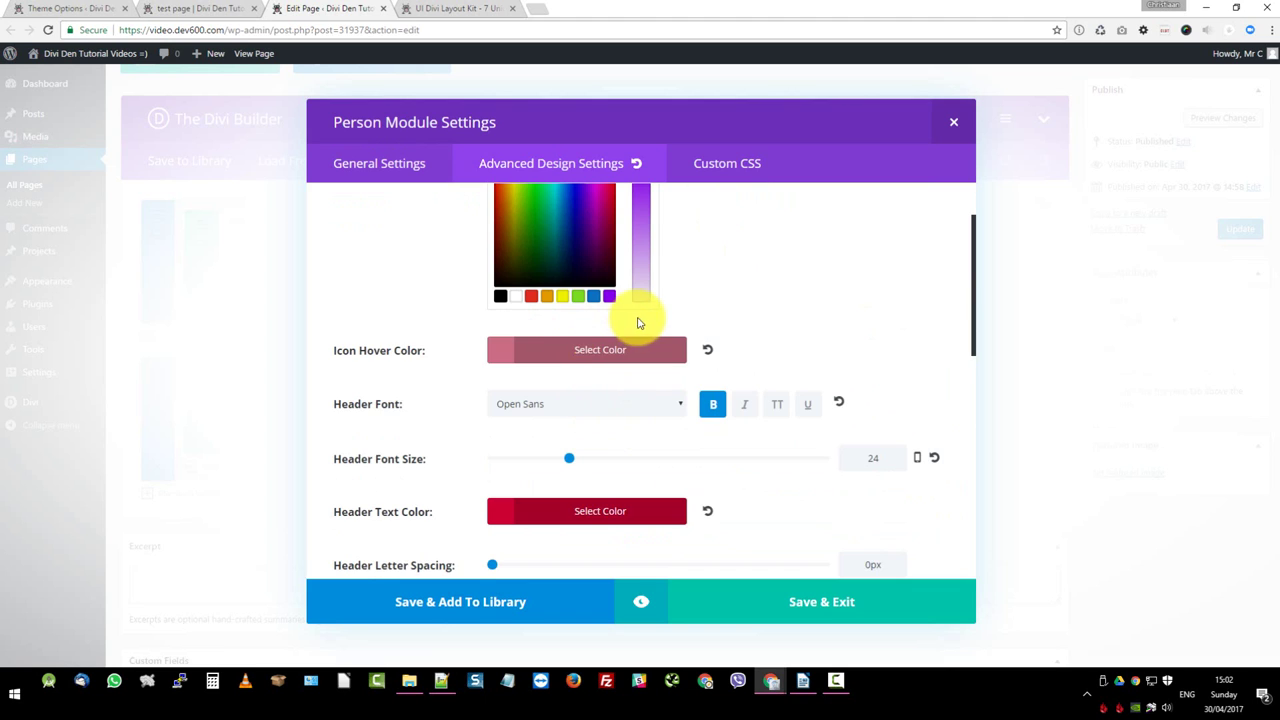
{"action": "scroll", "coordinate": [640, 320], "scroll_direction": "down", "scroll_amount": 1}
{"action": "scroll", "coordinate": [640, 313], "scroll_direction": "up", "scroll_amount": 2}
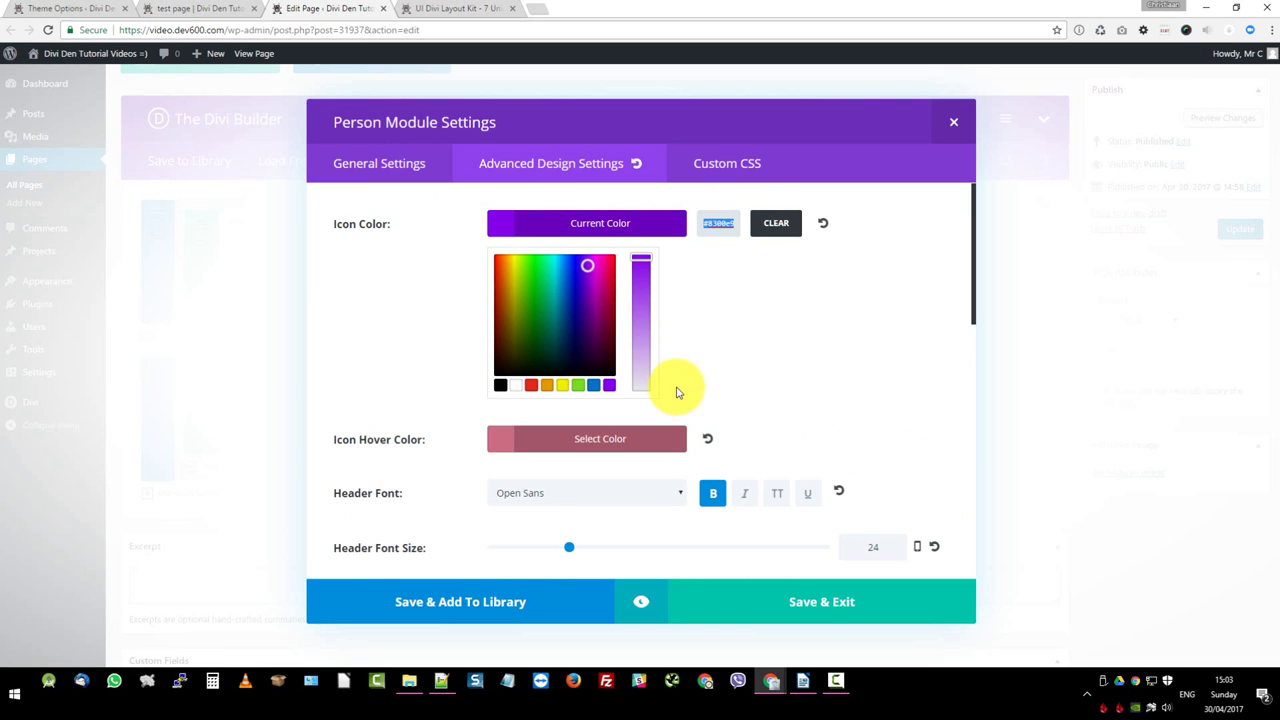
{"action": "left_click", "coordinate": [591, 438]}
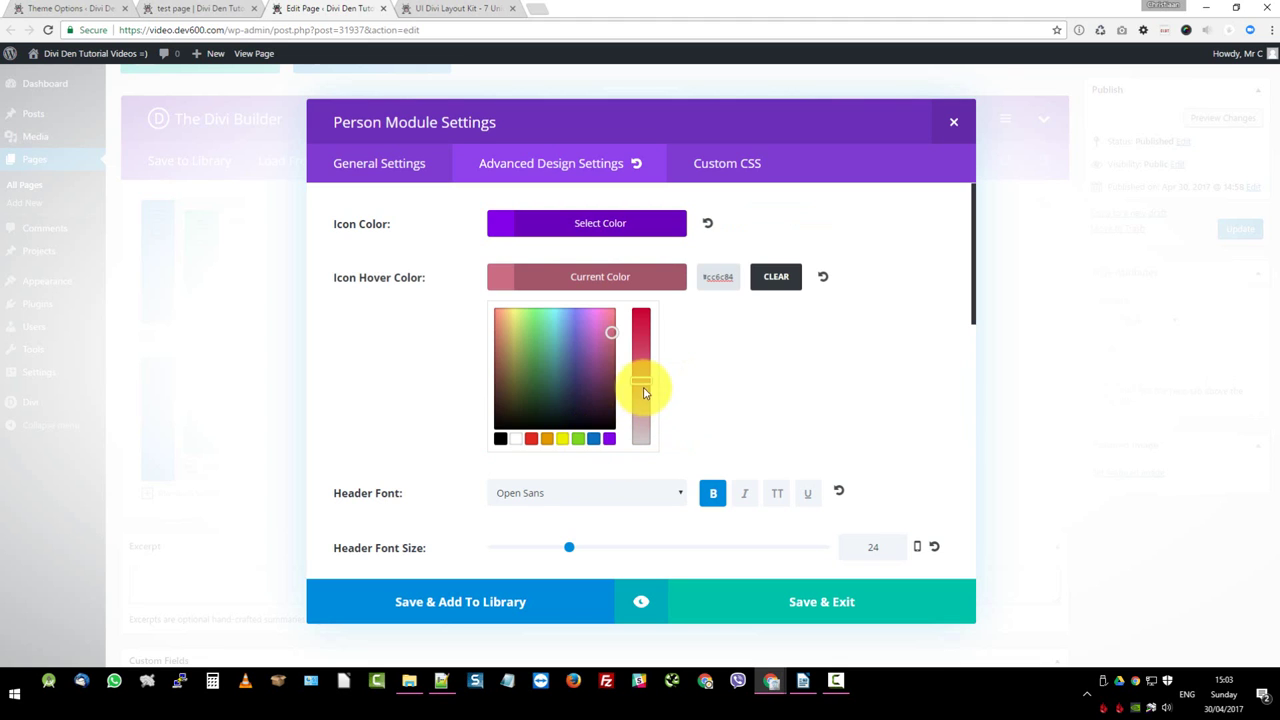
{"action": "left_click", "coordinate": [609, 438]}
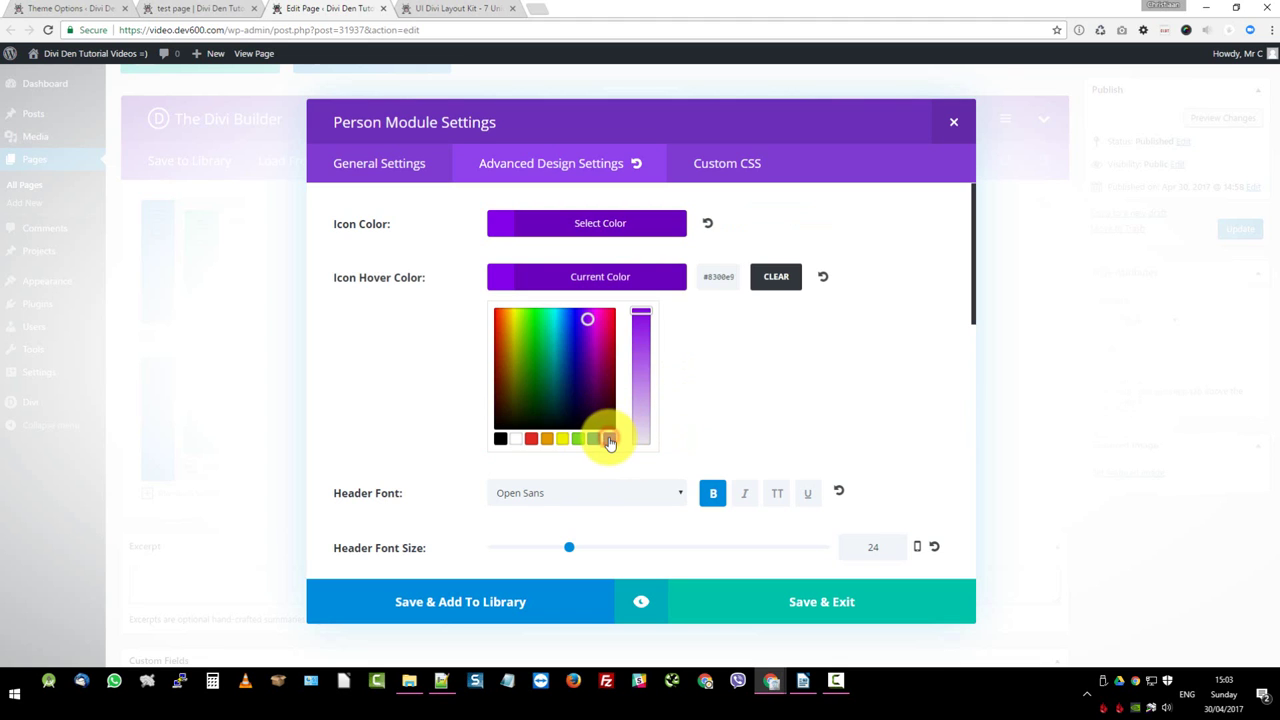
{"action": "left_click", "coordinate": [642, 378]}
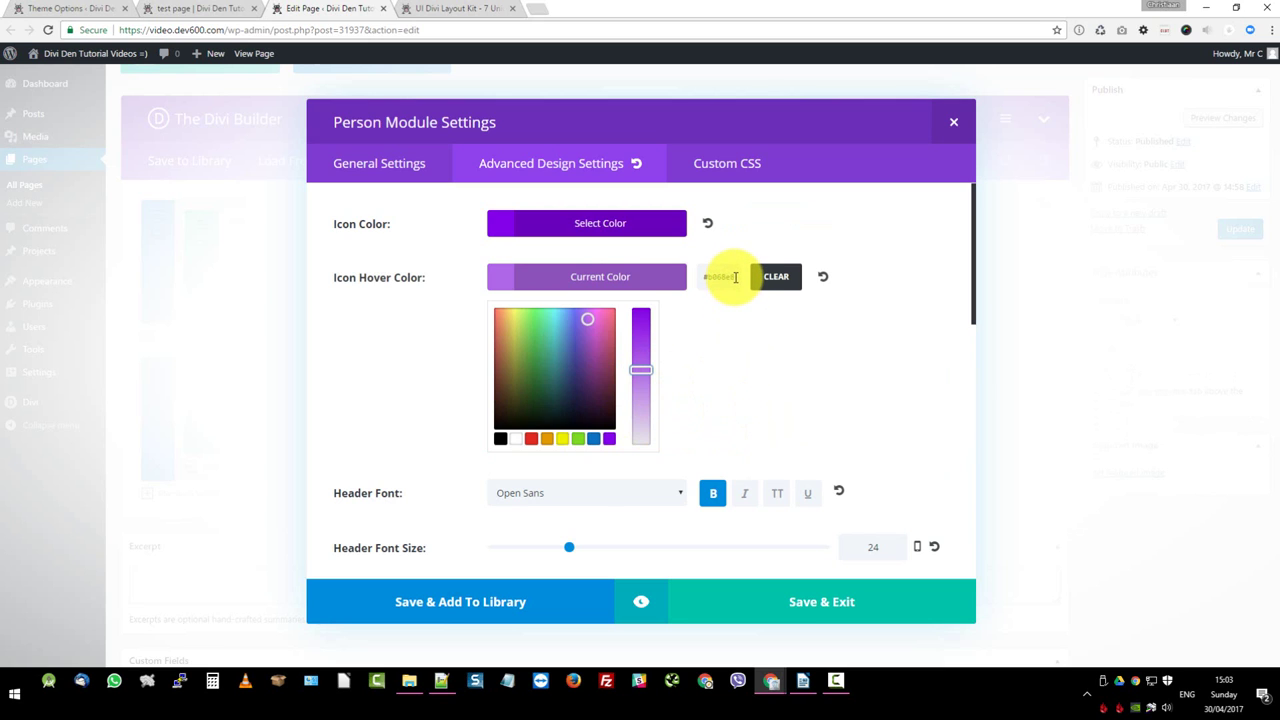
{"action": "left_click_drag", "start_coordinate": [735, 277], "coordinate": [667, 277]}
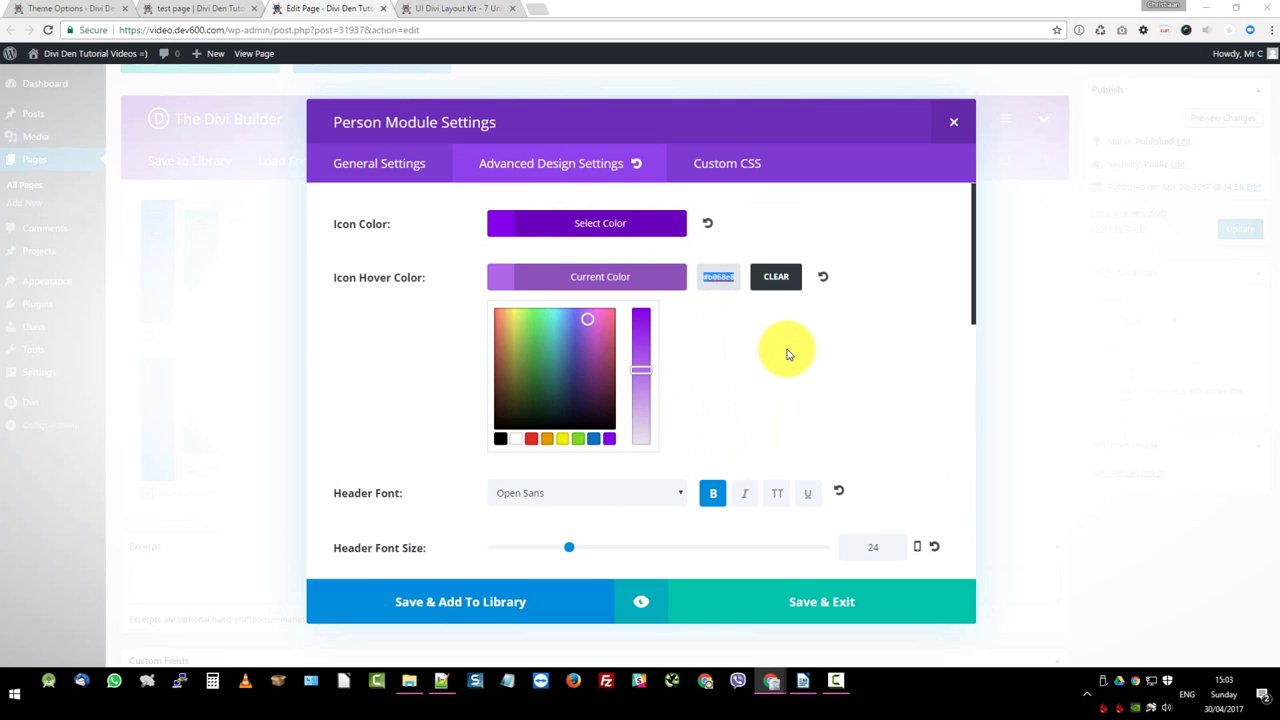
Add a 'hover' note on line 9 of the CSS notes file.
{"action": "key", "text": "alt+Tab"}
{"action": "left_click", "coordinate": [243, 174]}
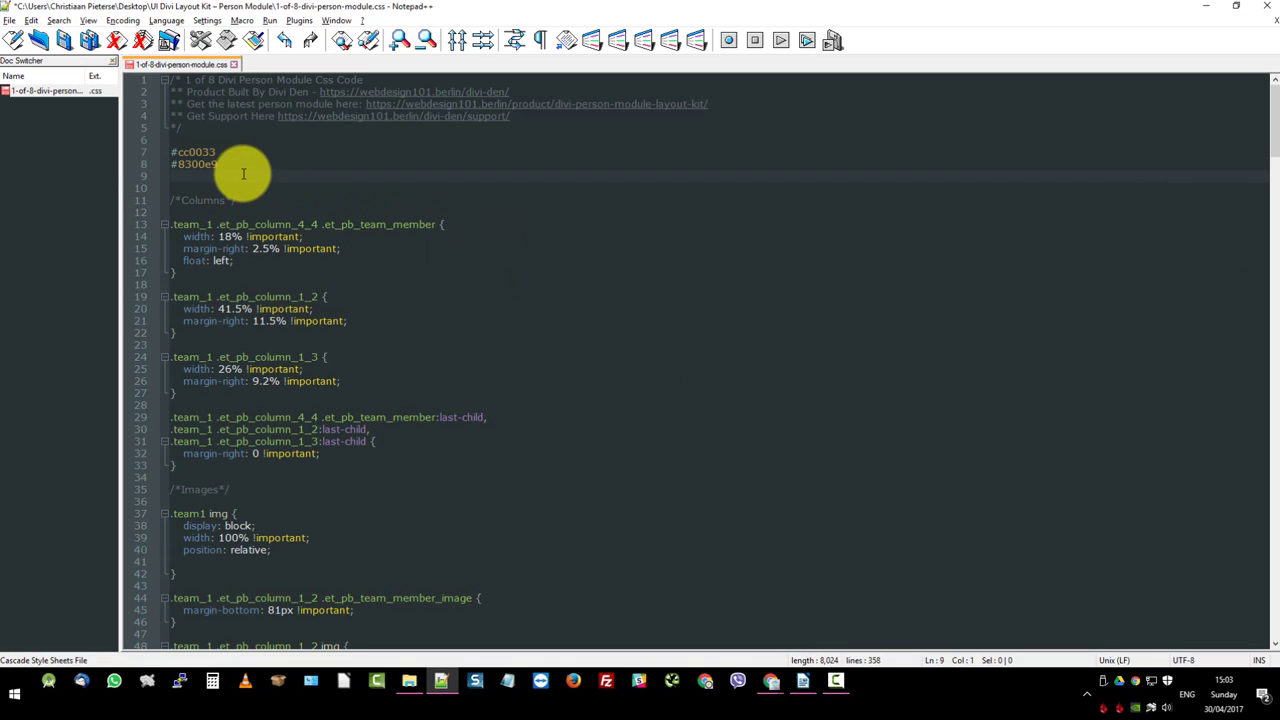
{"action": "type", "text": "hosv"}
{"action": "key", "text": "BackSpace"}
{"action": "type", "text": "ver #b968e8"}
{"action": "key", "text": "alt+Tab"}
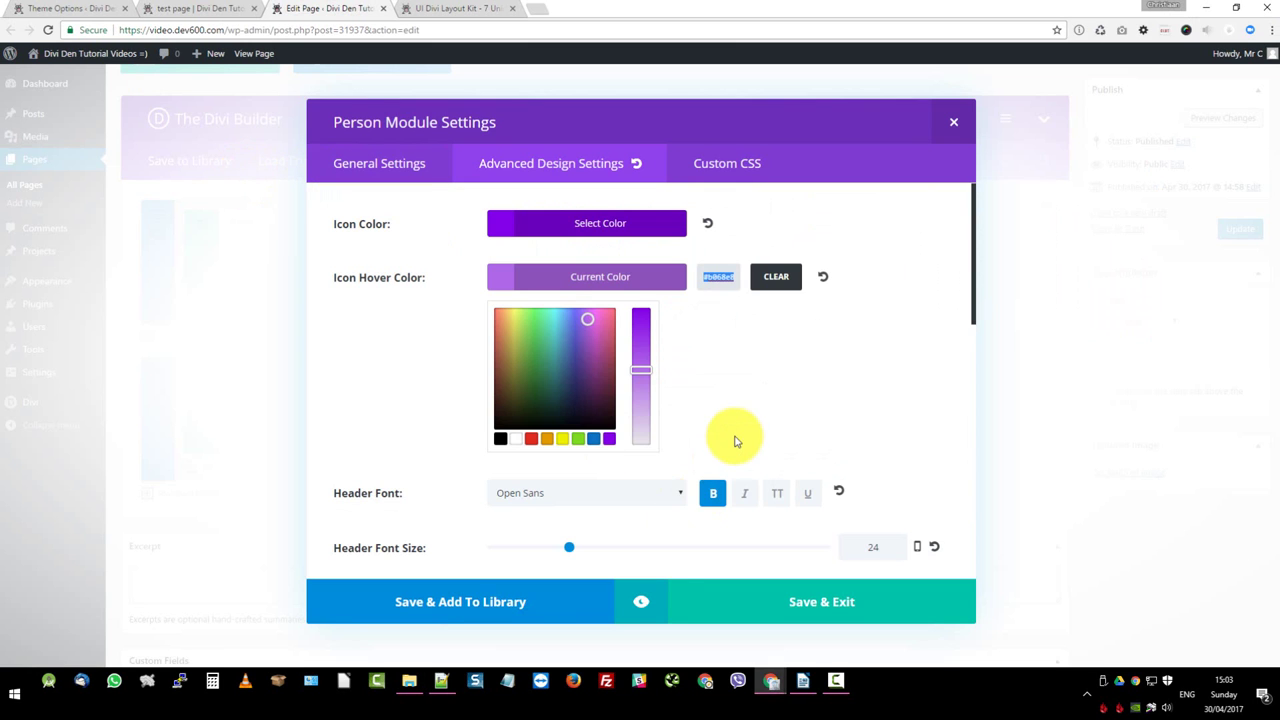
Replace the header text colour #cc0033 with purple #8300e9.
{"action": "scroll", "coordinate": [735, 435], "scroll_direction": "down", "scroll_amount": 2}
{"action": "scroll", "coordinate": [711, 391], "scroll_direction": "up", "scroll_amount": 3}
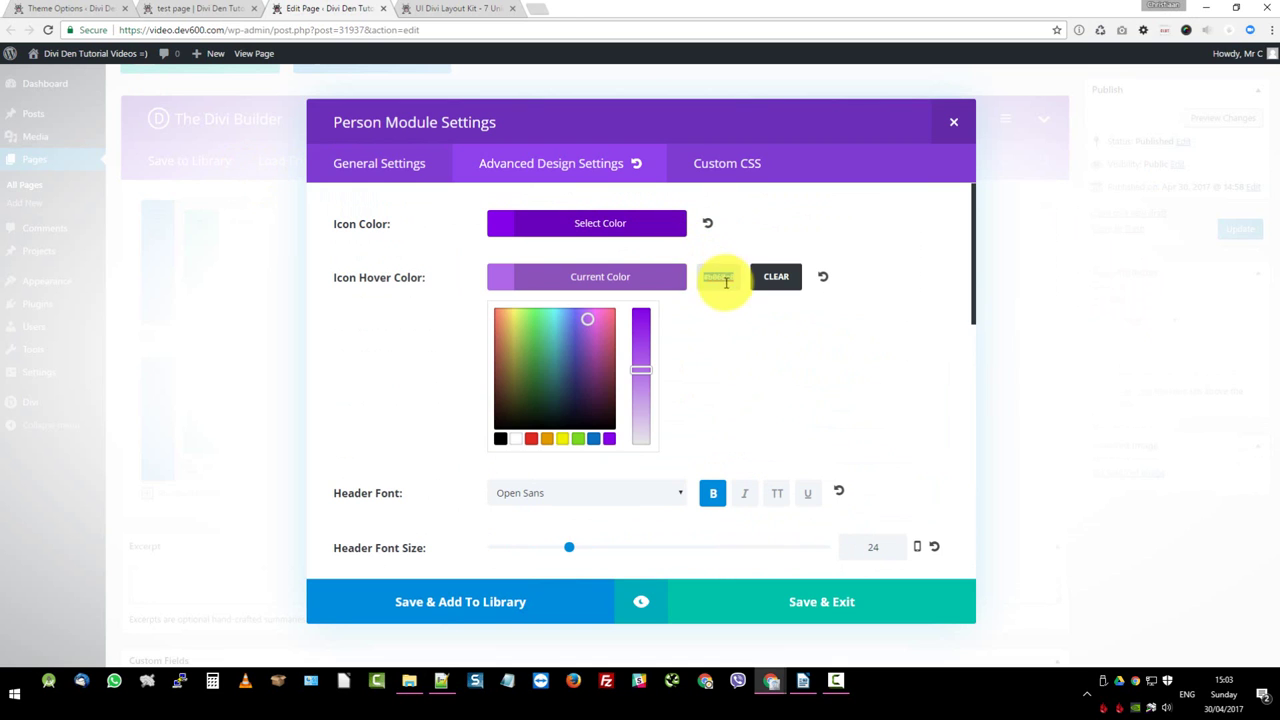
{"action": "left_click", "coordinate": [590, 222]}
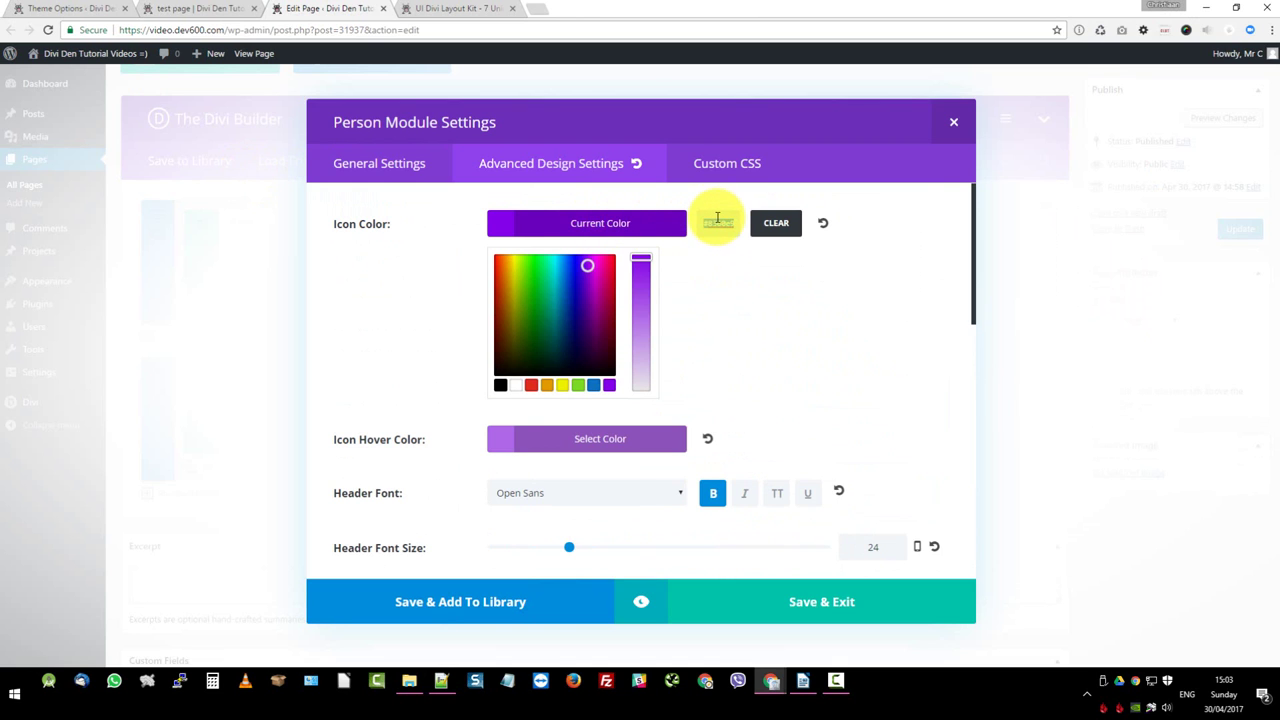
{"action": "scroll", "coordinate": [666, 391], "scroll_direction": "down", "scroll_amount": 3}
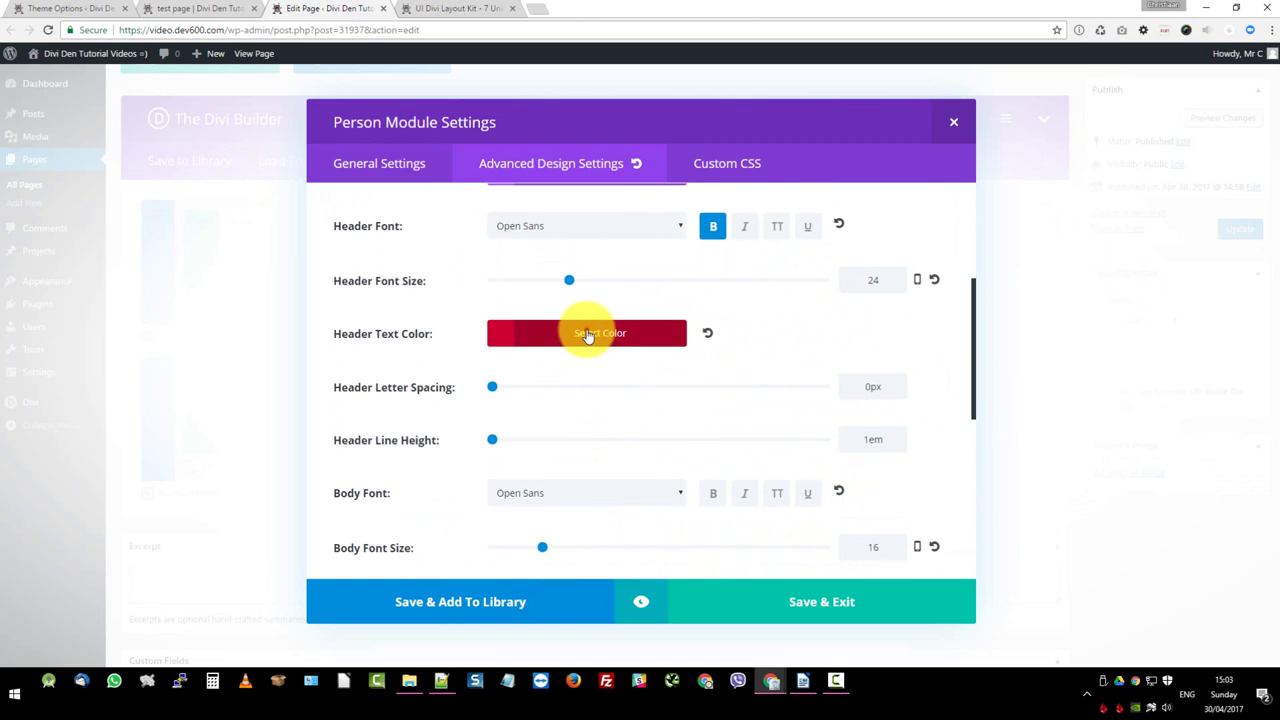
{"action": "left_click", "coordinate": [589, 334]}
{"action": "left_click_drag", "start_coordinate": [737, 334], "coordinate": [671, 340]}
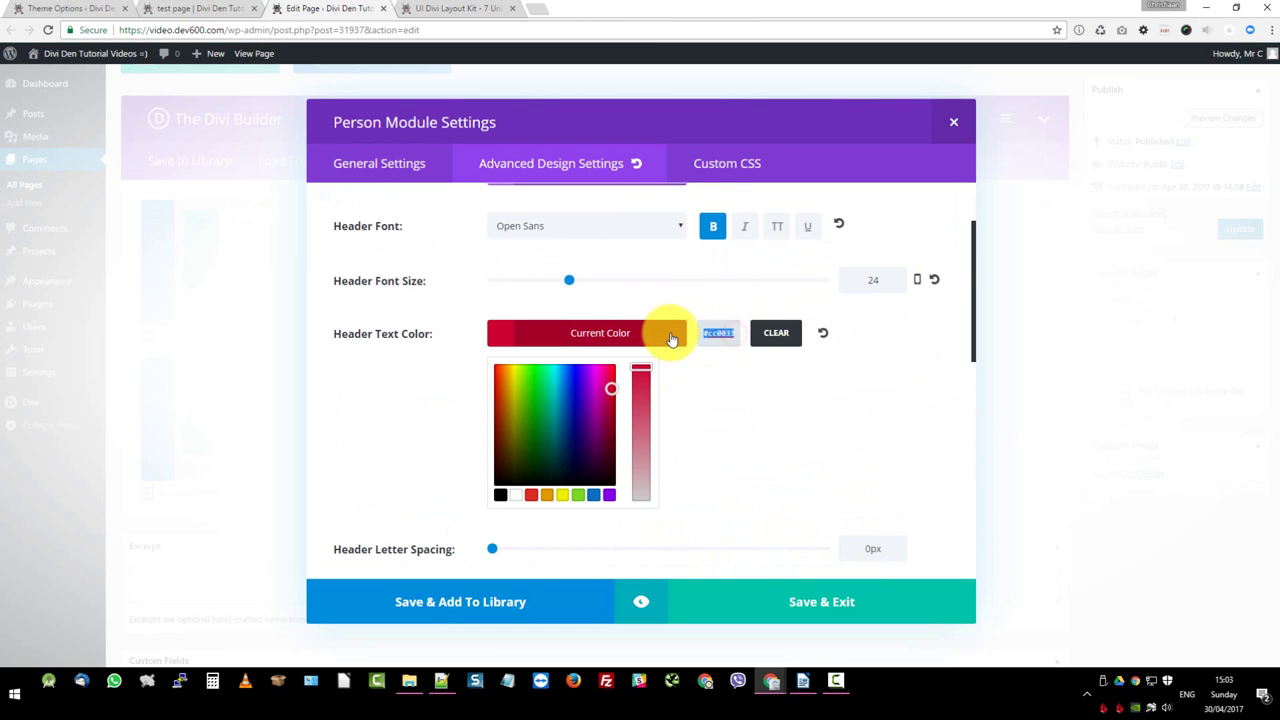
{"action": "key", "text": "ctrl+v"}
{"action": "left_click", "coordinate": [757, 409]}
{"action": "scroll", "coordinate": [671, 420], "scroll_direction": "down", "scroll_amount": 5}
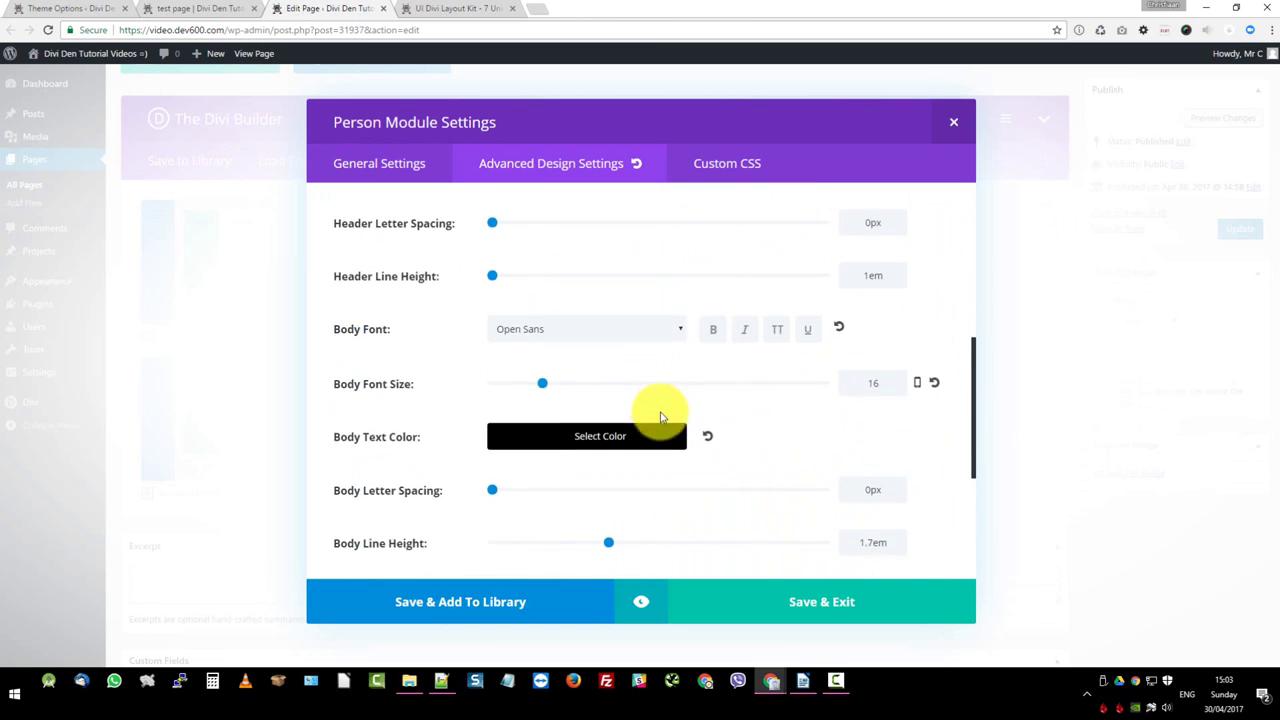
{"action": "scroll", "coordinate": [660, 415], "scroll_direction": "down", "scroll_amount": 4}
{"action": "scroll", "coordinate": [675, 360], "scroll_direction": "up", "scroll_amount": 5}
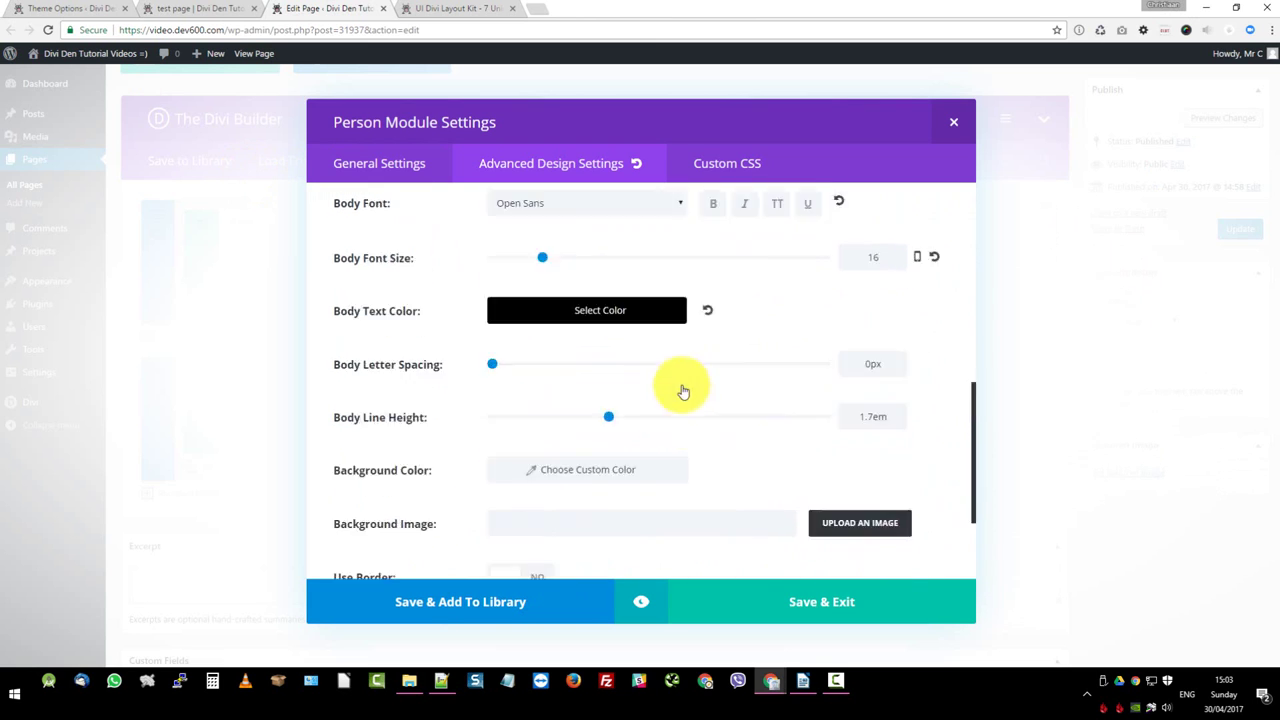
Save and close the module, then reopen the first Person module's settings.
{"action": "left_click", "coordinate": [793, 604]}
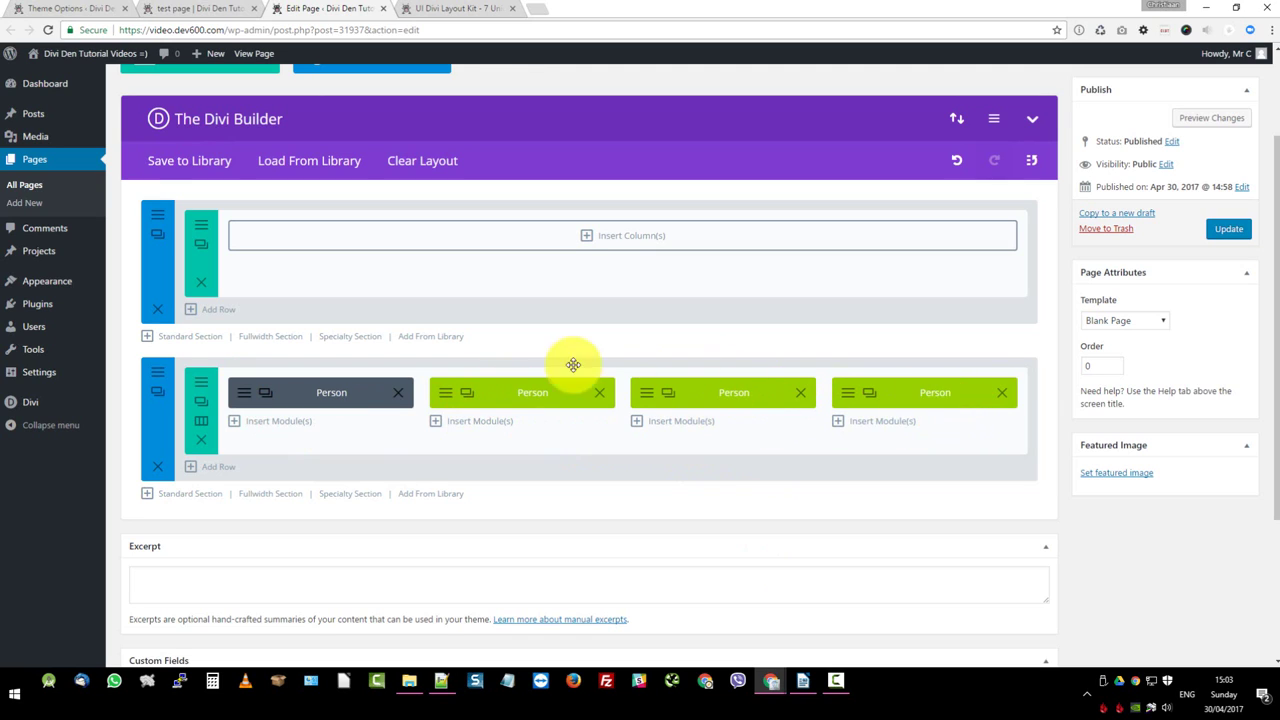
{"action": "left_click", "coordinate": [248, 394]}
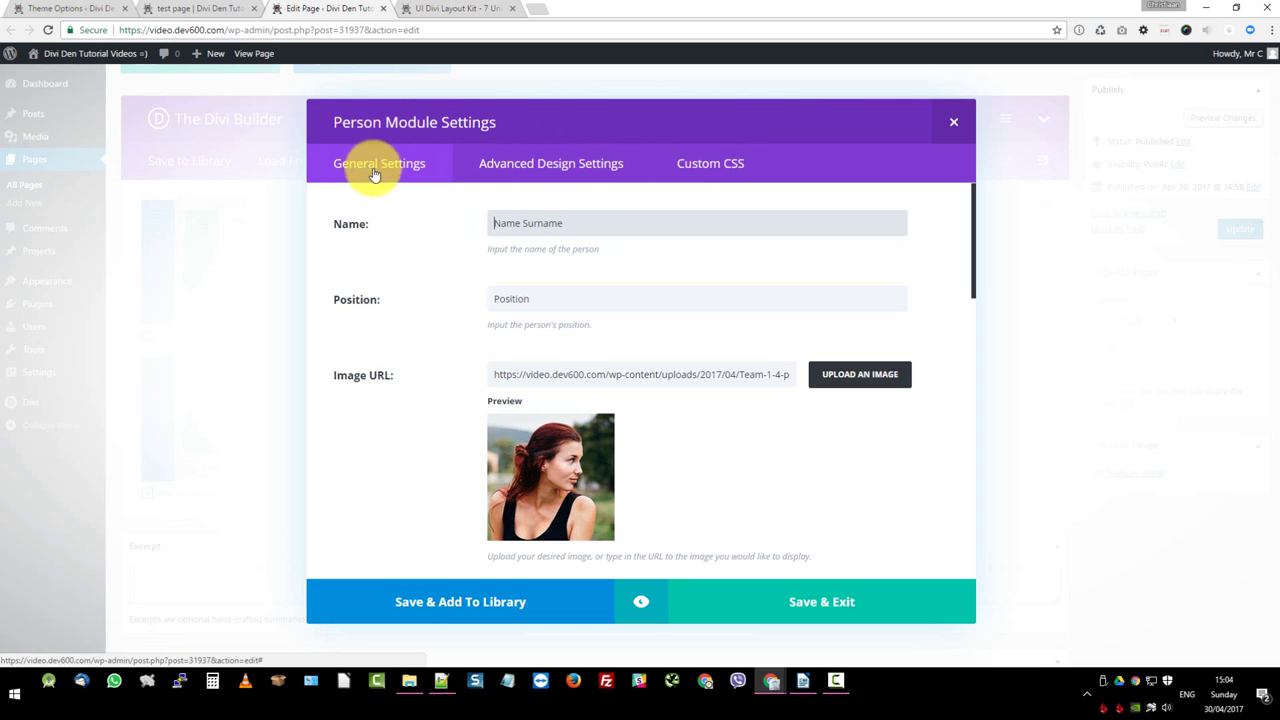
Add the module to the library as global item 'New Person Module Style' with General settings unchecked.
{"action": "left_click", "coordinate": [436, 604]}
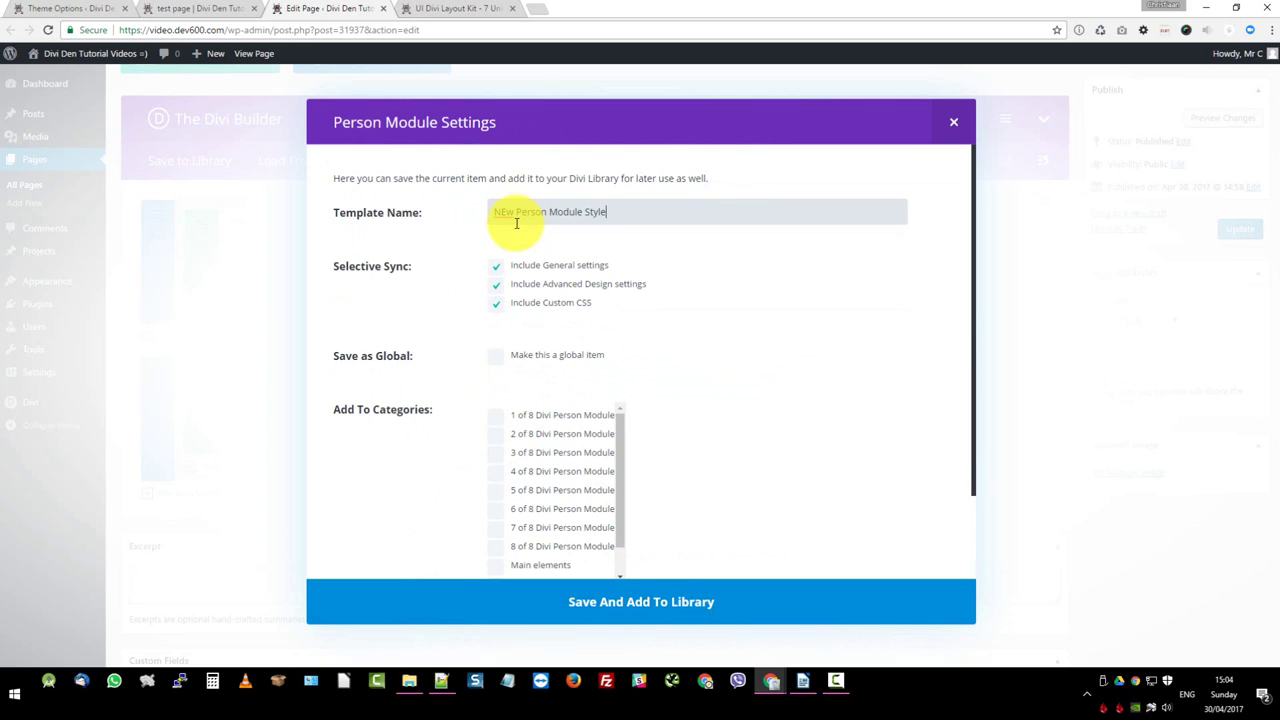
{"action": "left_click", "coordinate": [505, 218]}
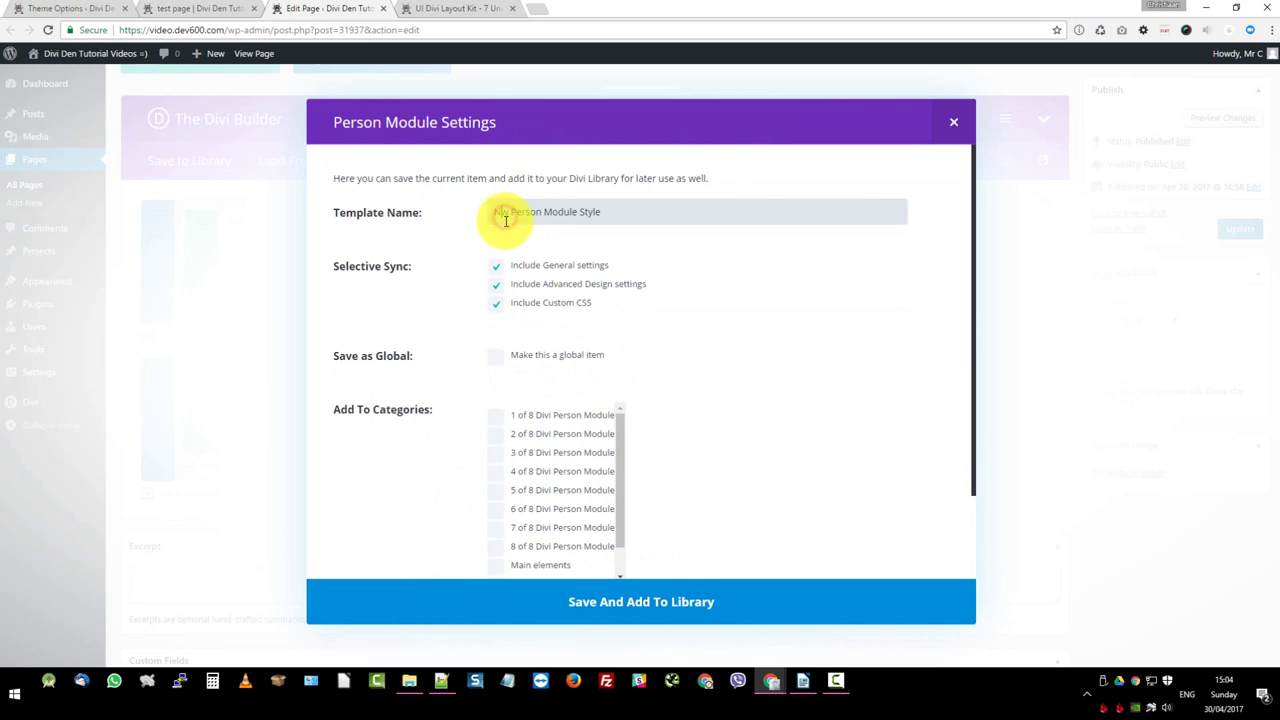
{"action": "left_click", "coordinate": [642, 227]}
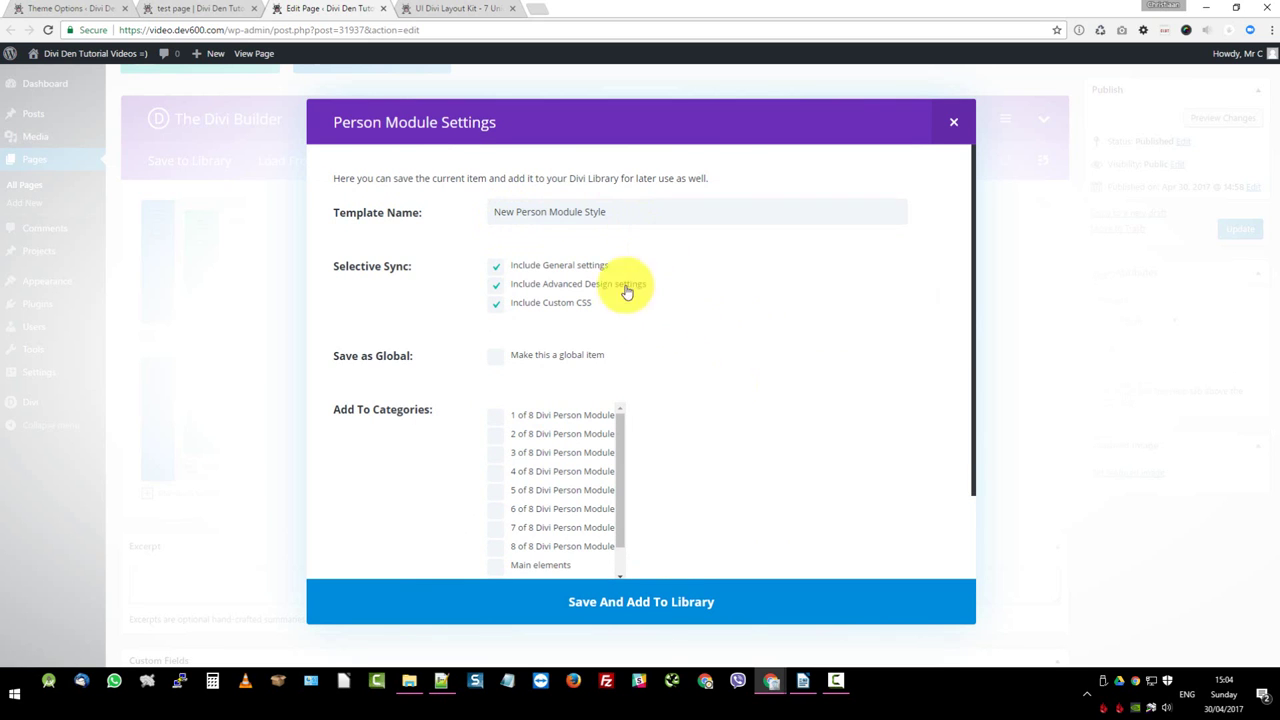
{"action": "left_click", "coordinate": [499, 269]}
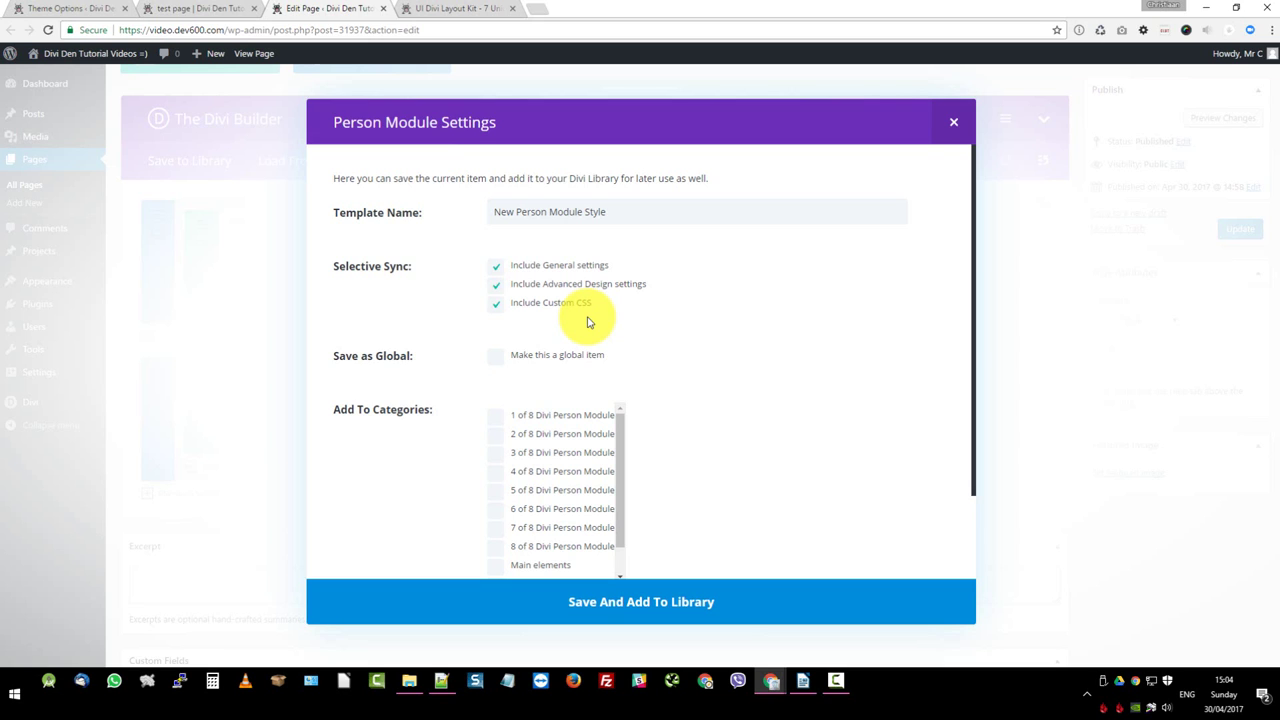
{"action": "left_click", "coordinate": [496, 277]}
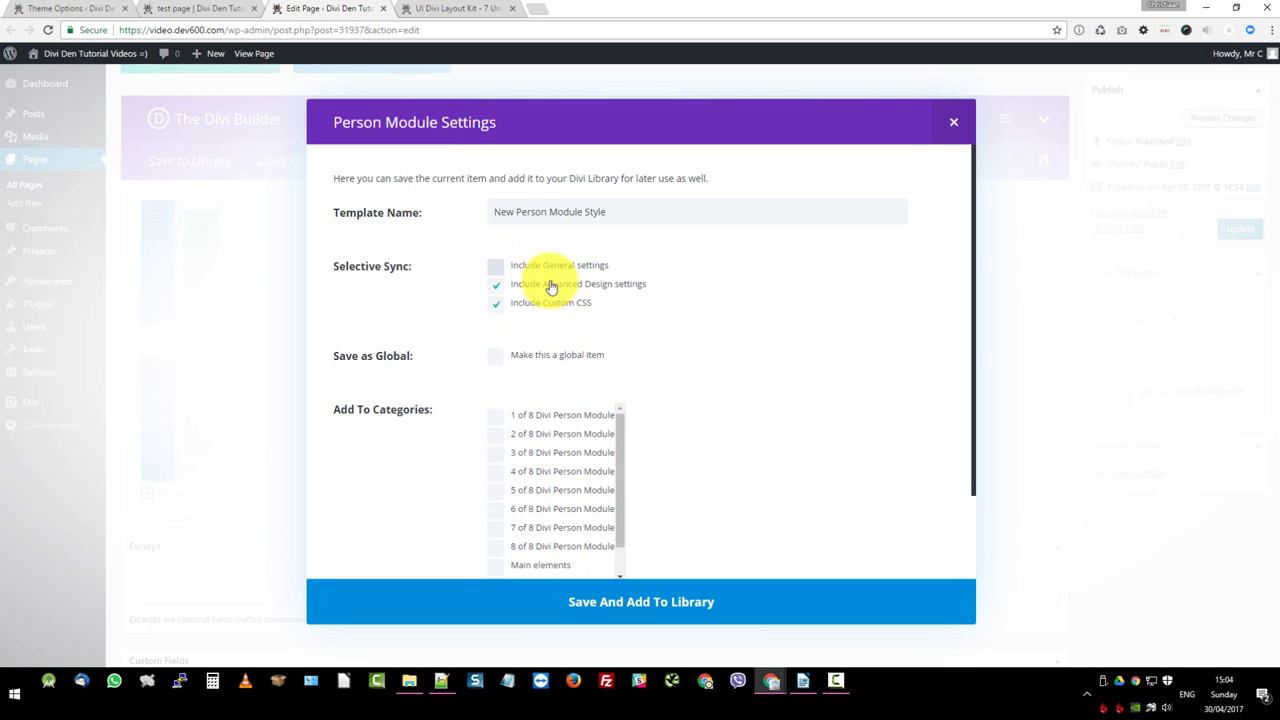
{"action": "left_click", "coordinate": [497, 358]}
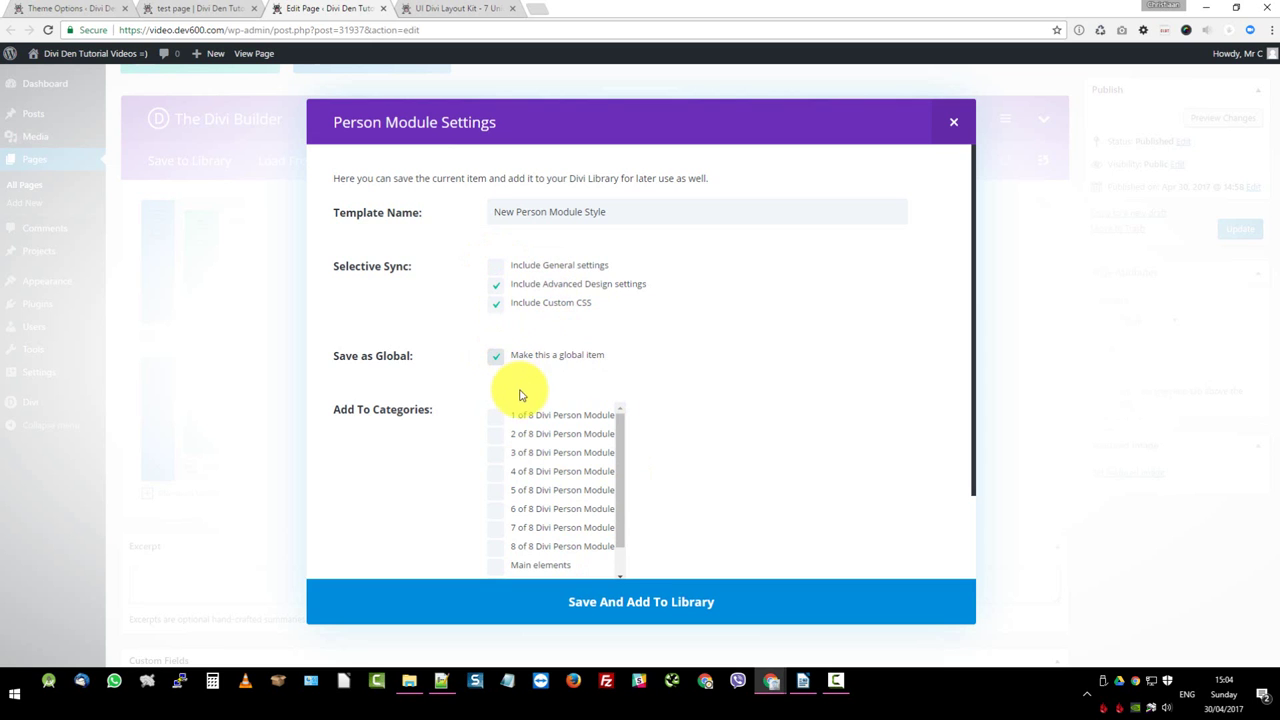
{"action": "left_click", "coordinate": [623, 604]}
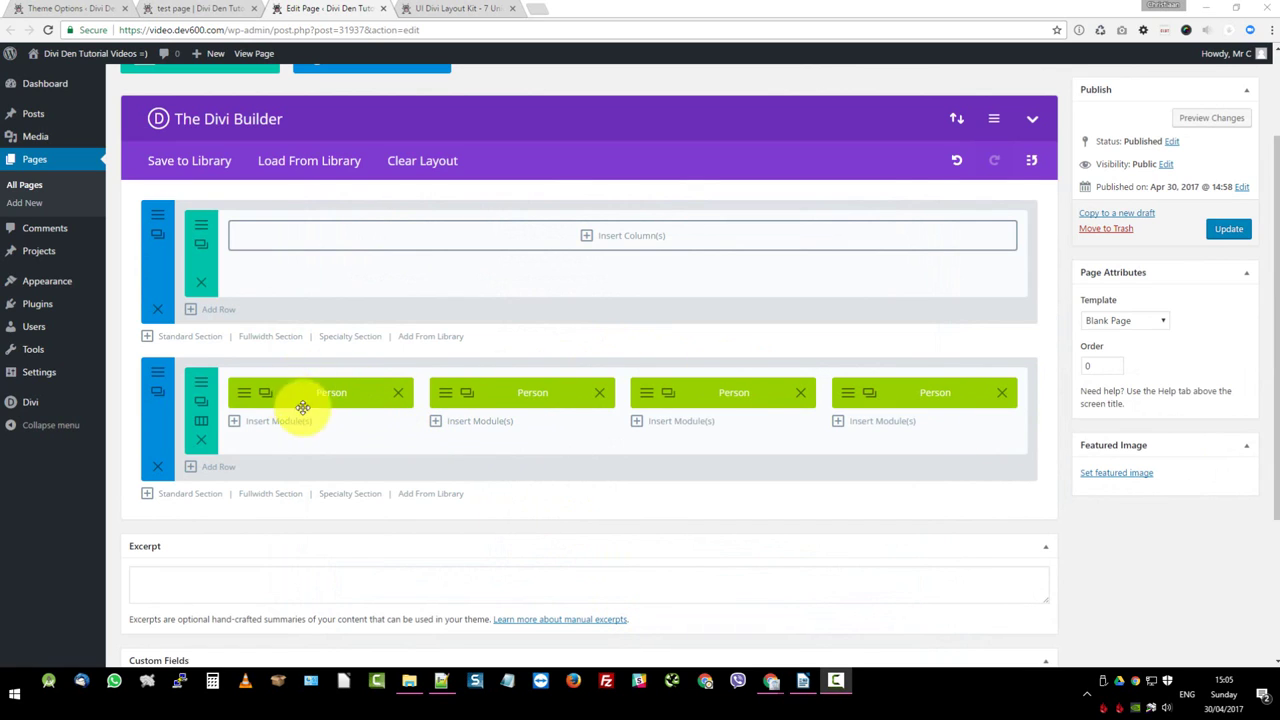
Delete the Person modules in columns 2–4 and duplicate the first module three times.
{"action": "left_click", "coordinate": [599, 393]}
{"action": "left_click", "coordinate": [800, 393]}
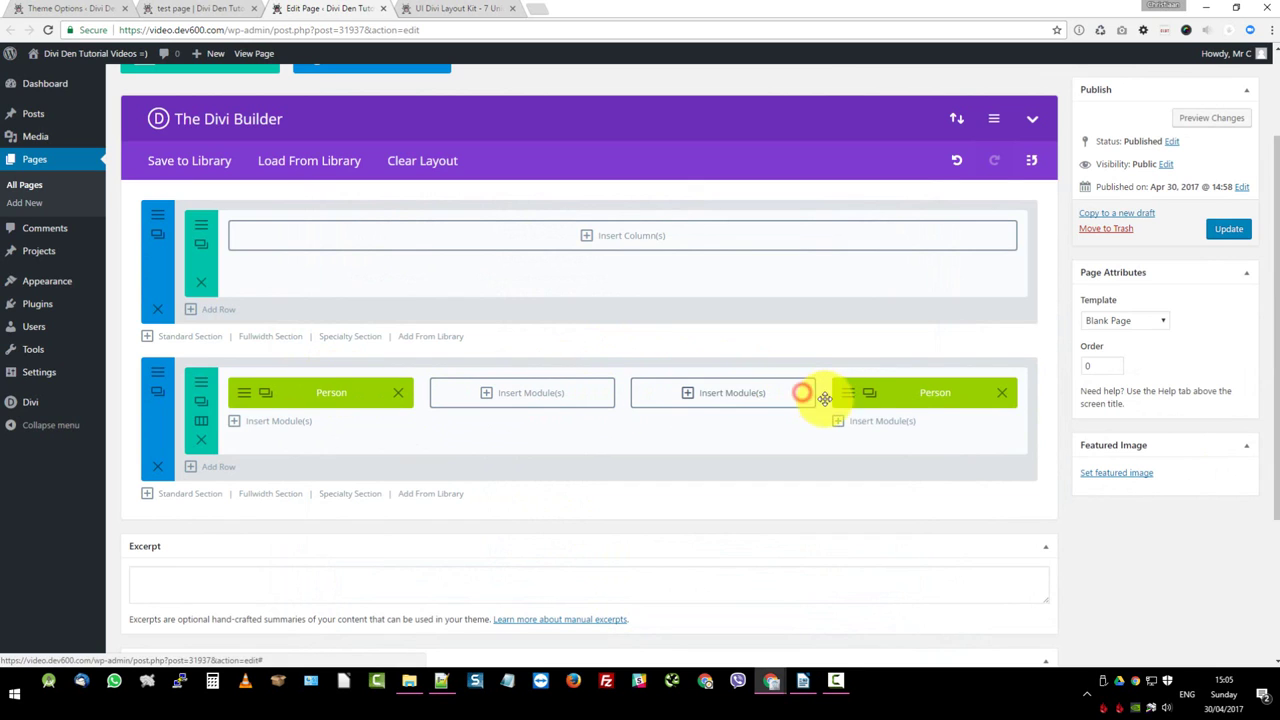
{"action": "left_click", "coordinate": [1001, 395]}
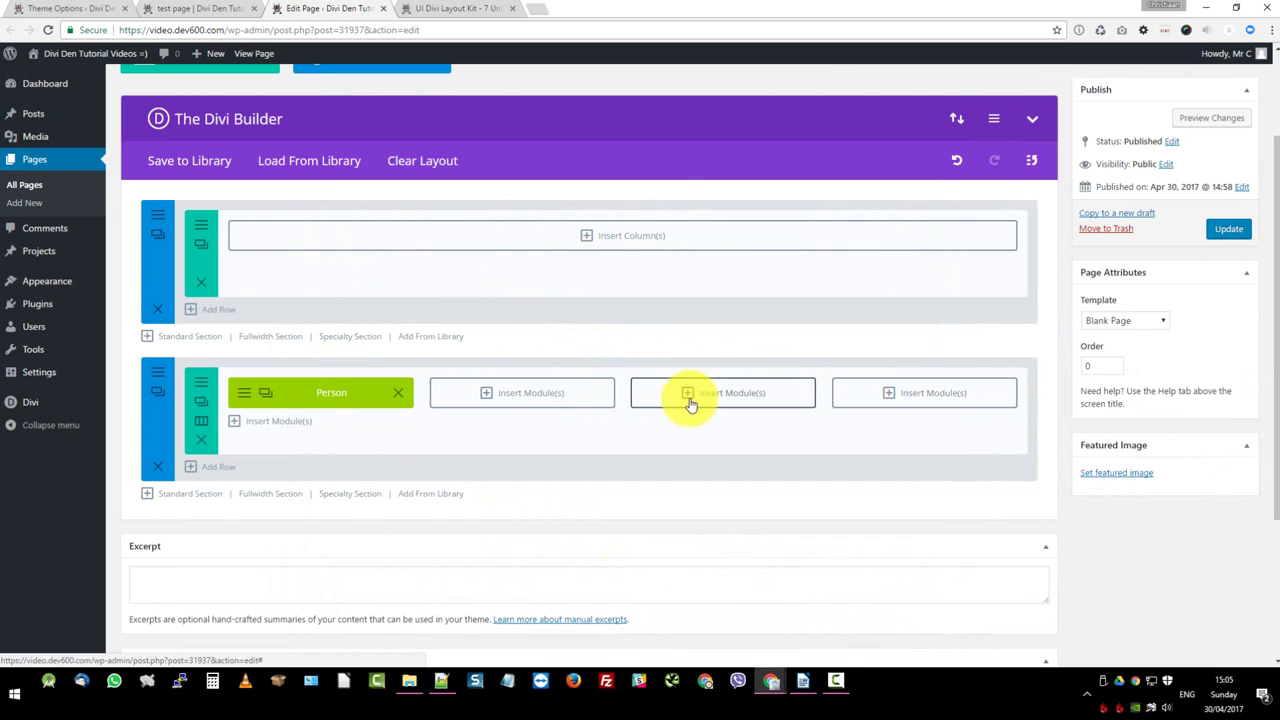
{"action": "left_click_drag", "start_coordinate": [260, 396], "coordinate": [267, 397]}
{"action": "left_click", "coordinate": [266, 395]}
{"action": "left_click", "coordinate": [266, 395]}
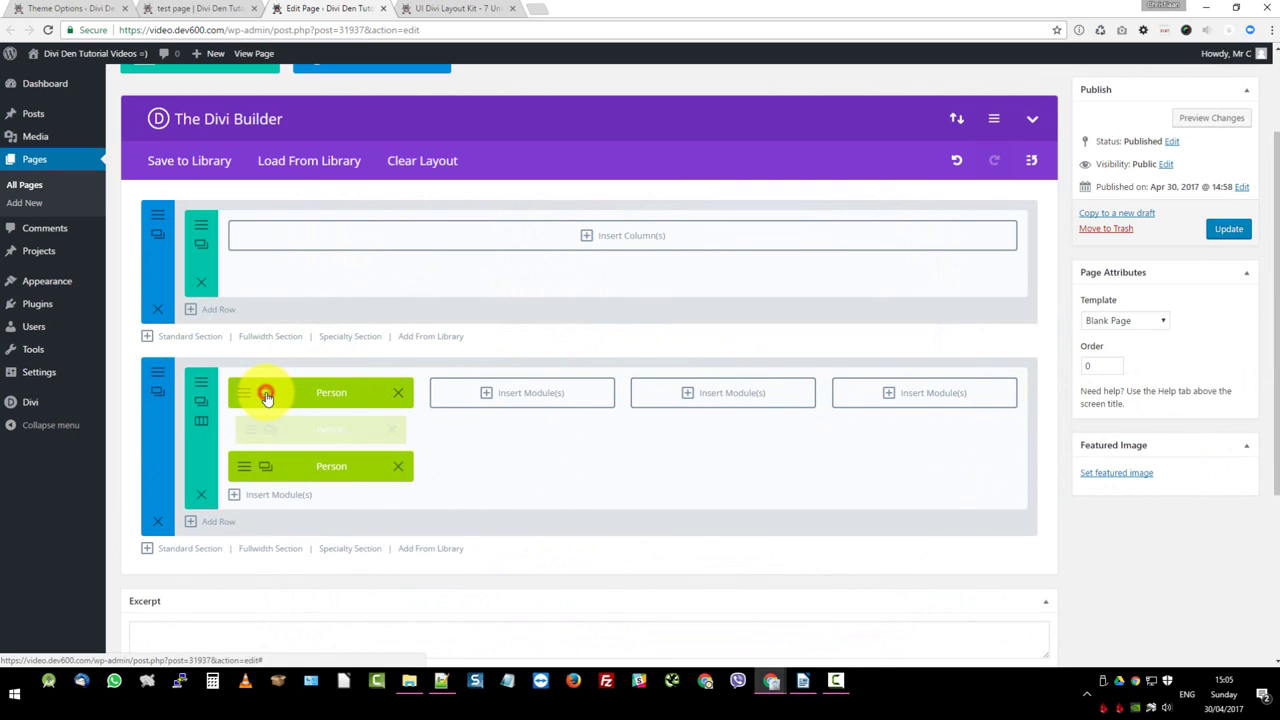
{"action": "left_click", "coordinate": [266, 396]}
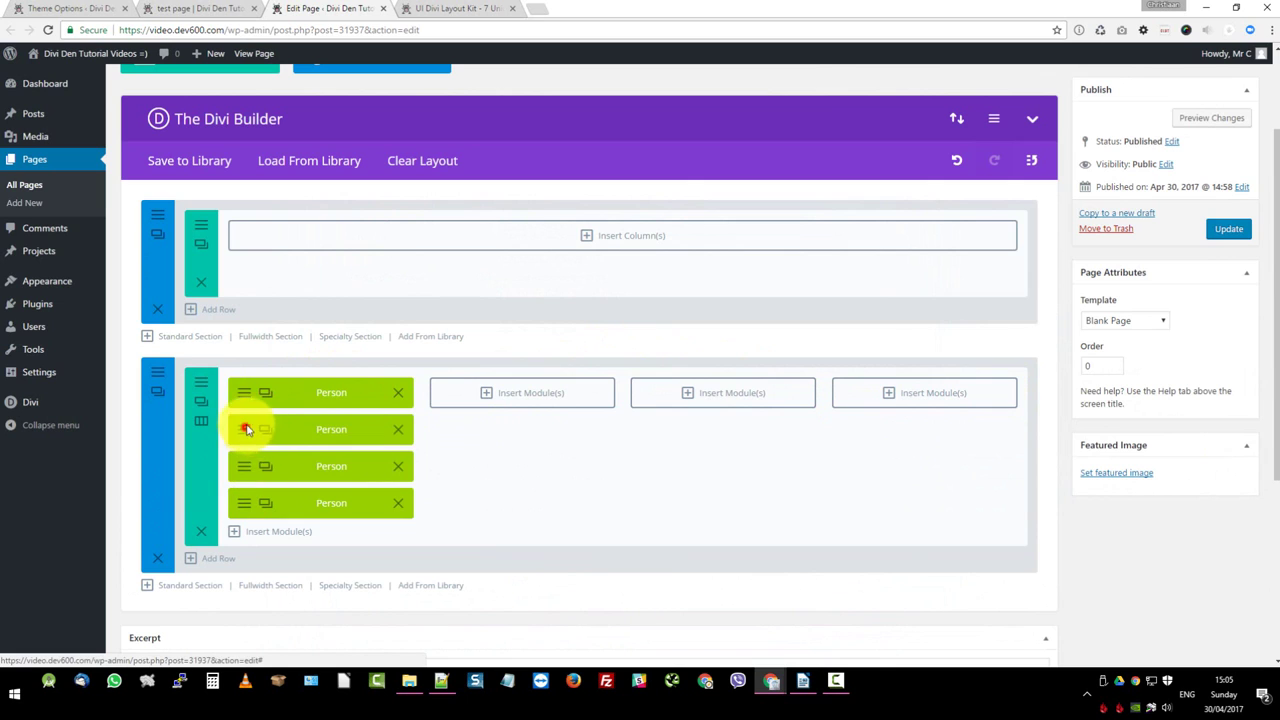
Move the copies into the empty columns and update the test page.
{"action": "left_click_drag", "start_coordinate": [249, 429], "coordinate": [362, 432]}
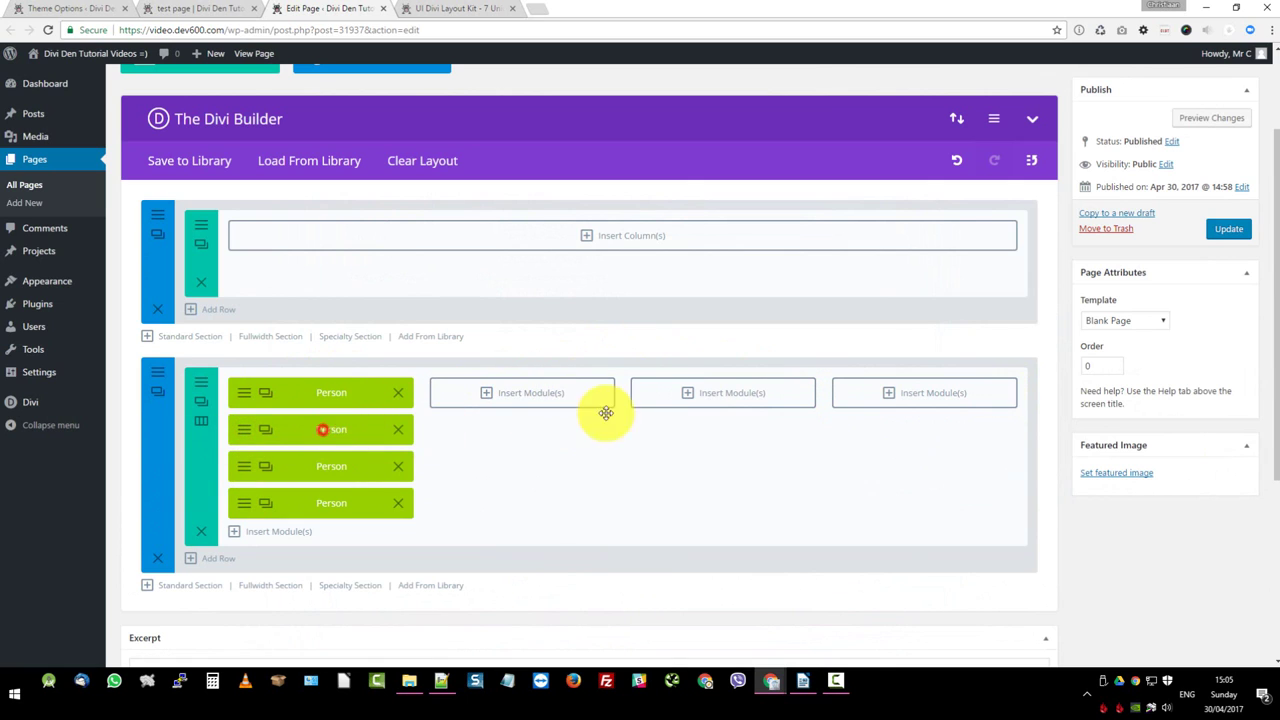
{"action": "left_click_drag", "start_coordinate": [614, 410], "coordinate": [526, 389]}
{"action": "left_click_drag", "start_coordinate": [340, 429], "coordinate": [965, 392]}
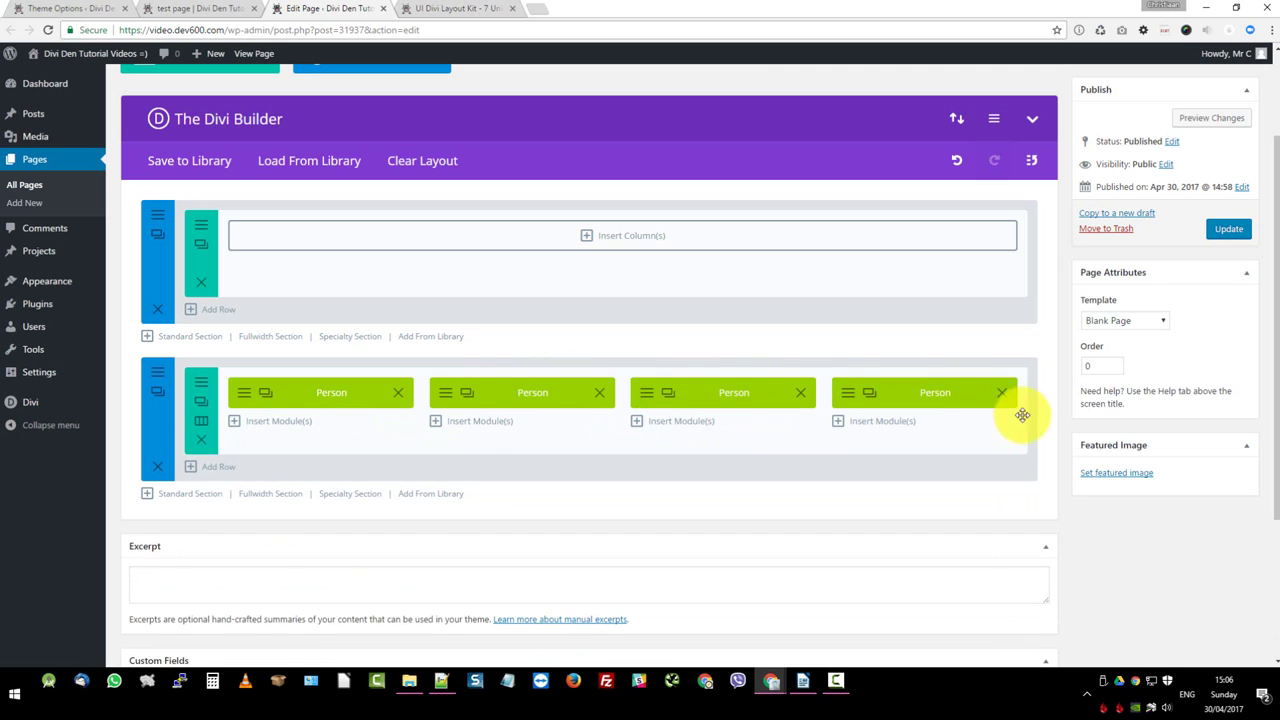
{"action": "left_click", "coordinate": [1229, 231]}
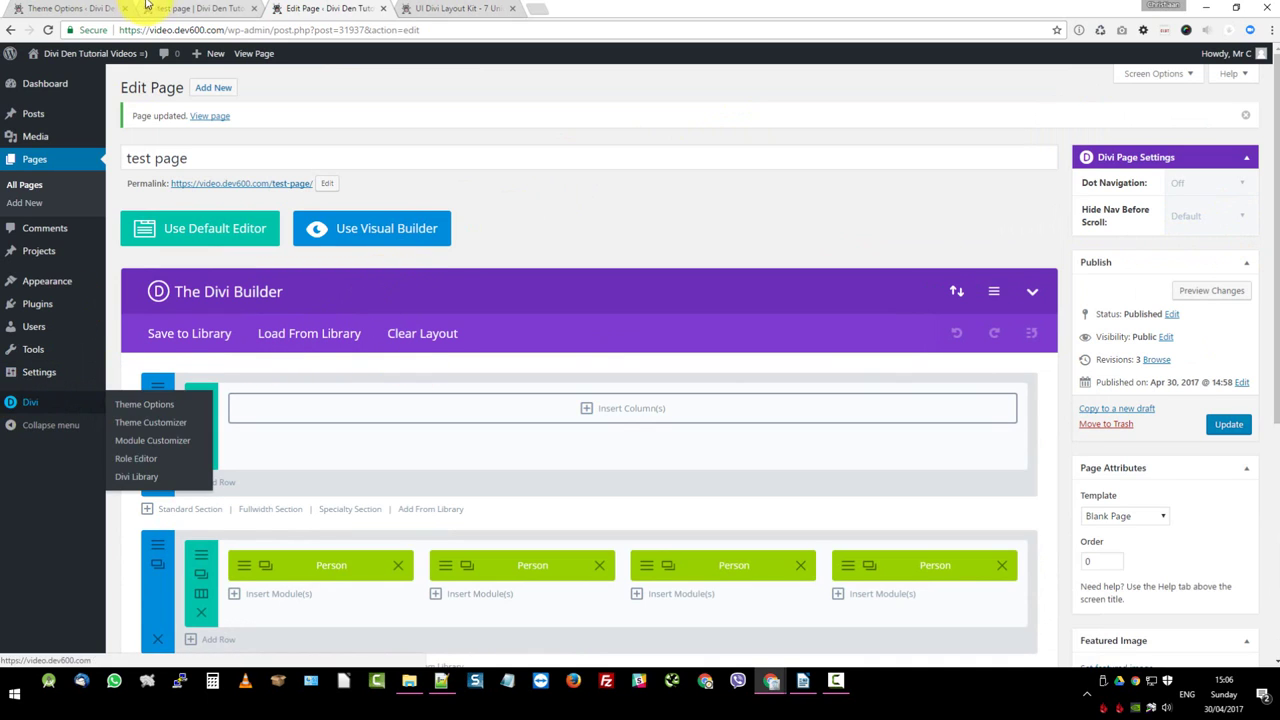
Return to Divi Theme Options and enlarge the Custom CSS box to review the pasted stylesheet.
{"action": "left_click", "coordinate": [75, 9]}
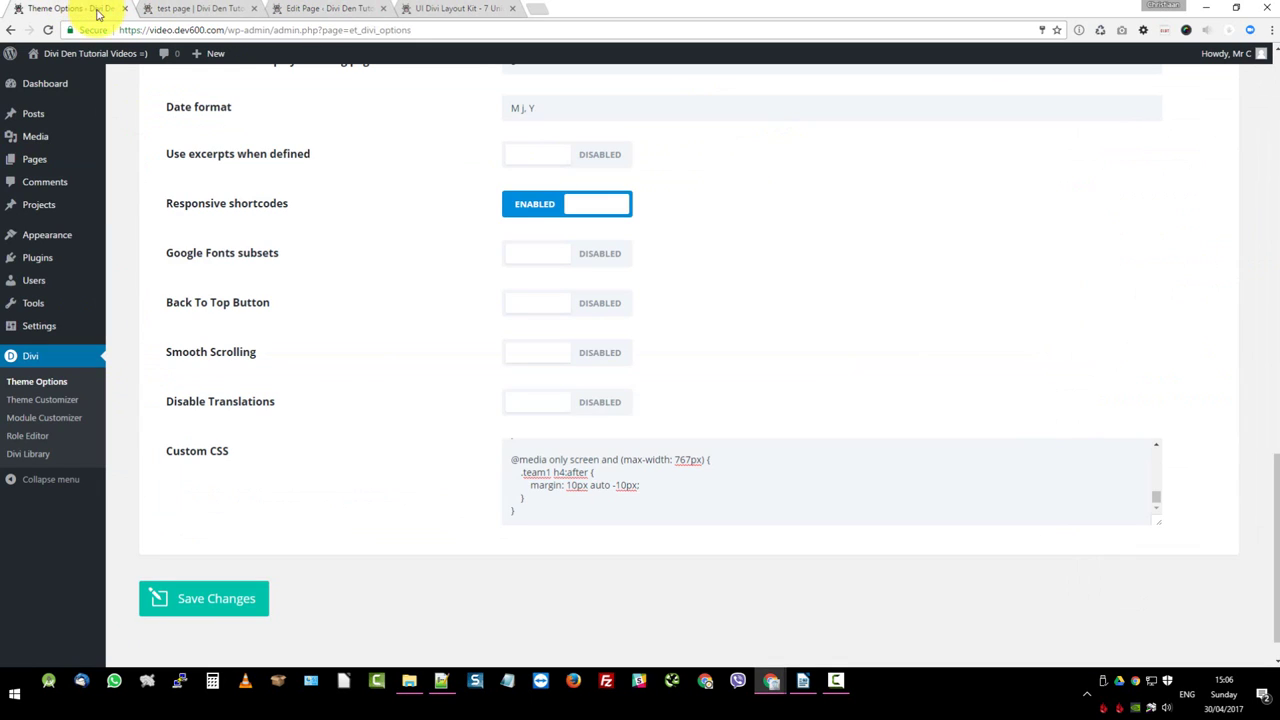
{"action": "left_click", "coordinate": [642, 495]}
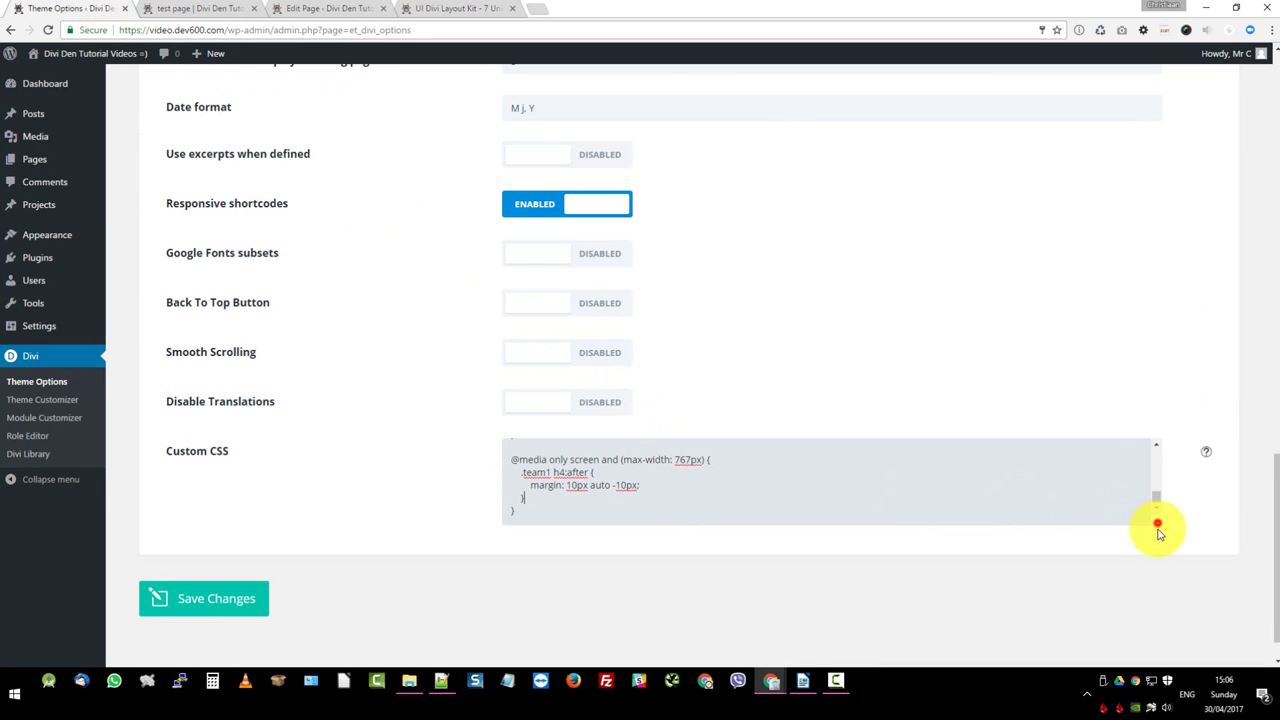
{"action": "left_click_drag", "start_coordinate": [1157, 527], "coordinate": [1154, 443]}
{"action": "scroll", "coordinate": [741, 510], "scroll_direction": "down", "scroll_amount": 2}
{"action": "scroll", "coordinate": [741, 510], "scroll_direction": "up", "scroll_amount": 2}
{"action": "scroll", "coordinate": [639, 532], "scroll_direction": "down", "scroll_amount": 4}
{"action": "scroll", "coordinate": [644, 530], "scroll_direction": "up", "scroll_amount": 5}
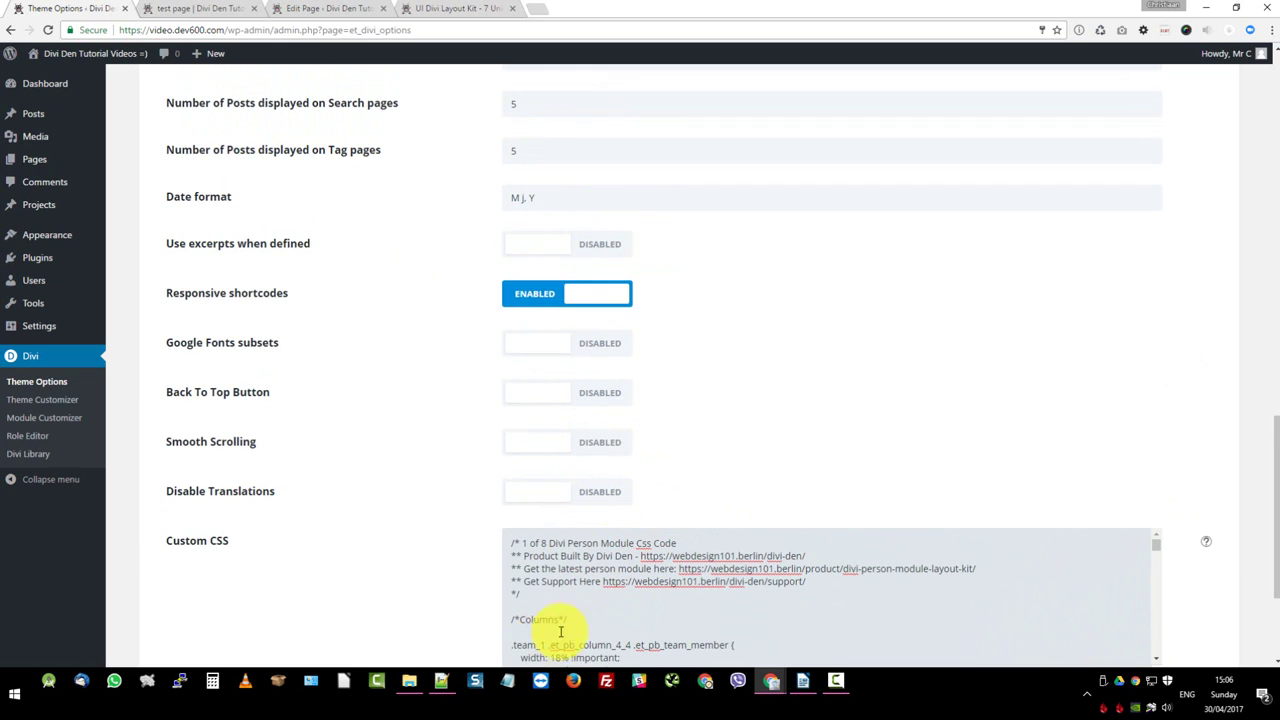
{"action": "left_click", "coordinate": [441, 681]}
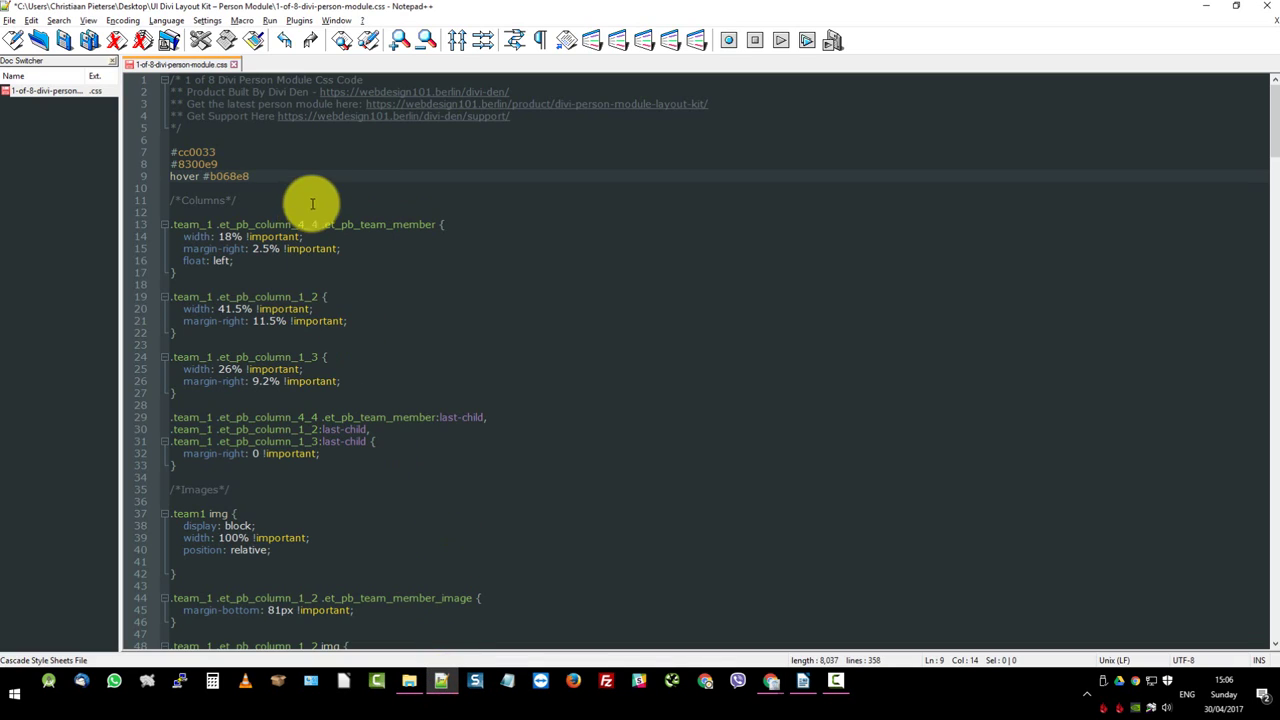
{"action": "left_click_drag", "start_coordinate": [218, 148], "coordinate": [168, 150]}
{"action": "key", "text": "ctrl+c"}
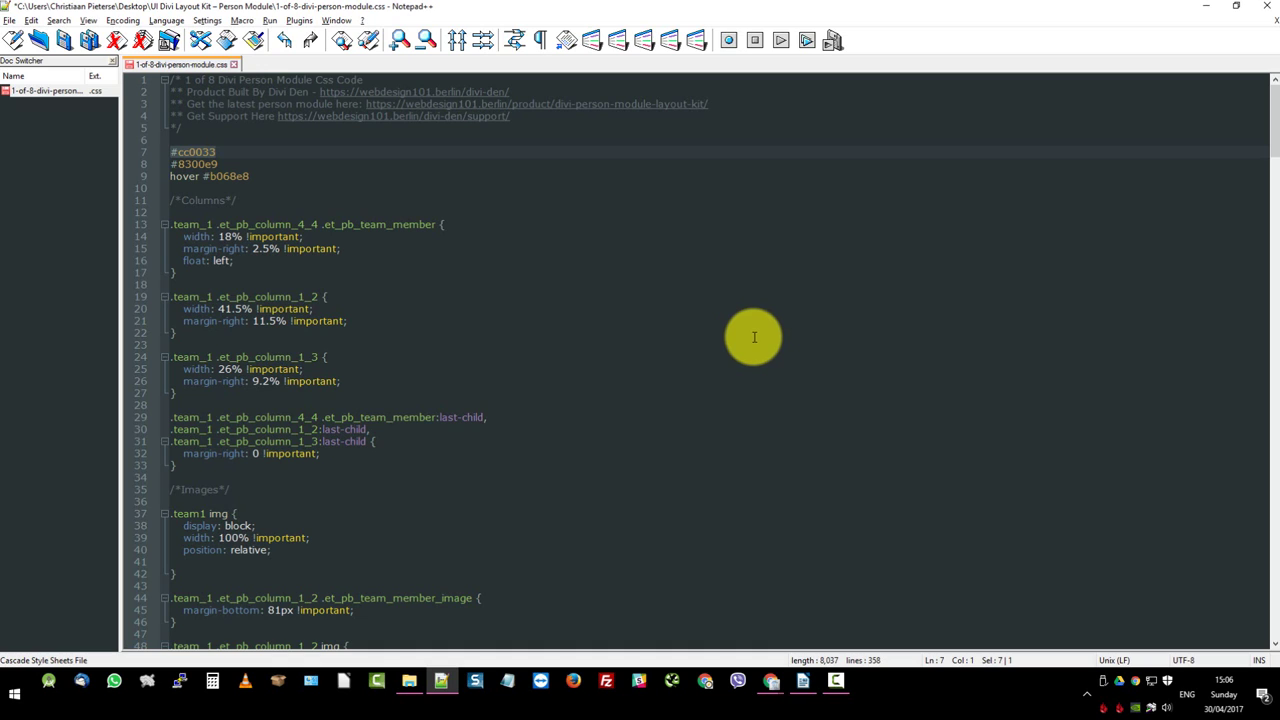
{"action": "left_click", "coordinate": [1206, 7]}
{"action": "scroll", "coordinate": [820, 437], "scroll_direction": "down", "scroll_amount": 2}
{"action": "scroll", "coordinate": [766, 463], "scroll_direction": "down", "scroll_amount": 1}
Find #cc0033 on the Theme Options page and step through its 12 matches in Custom CSS.
{"action": "left_click", "coordinate": [1041, 134]}
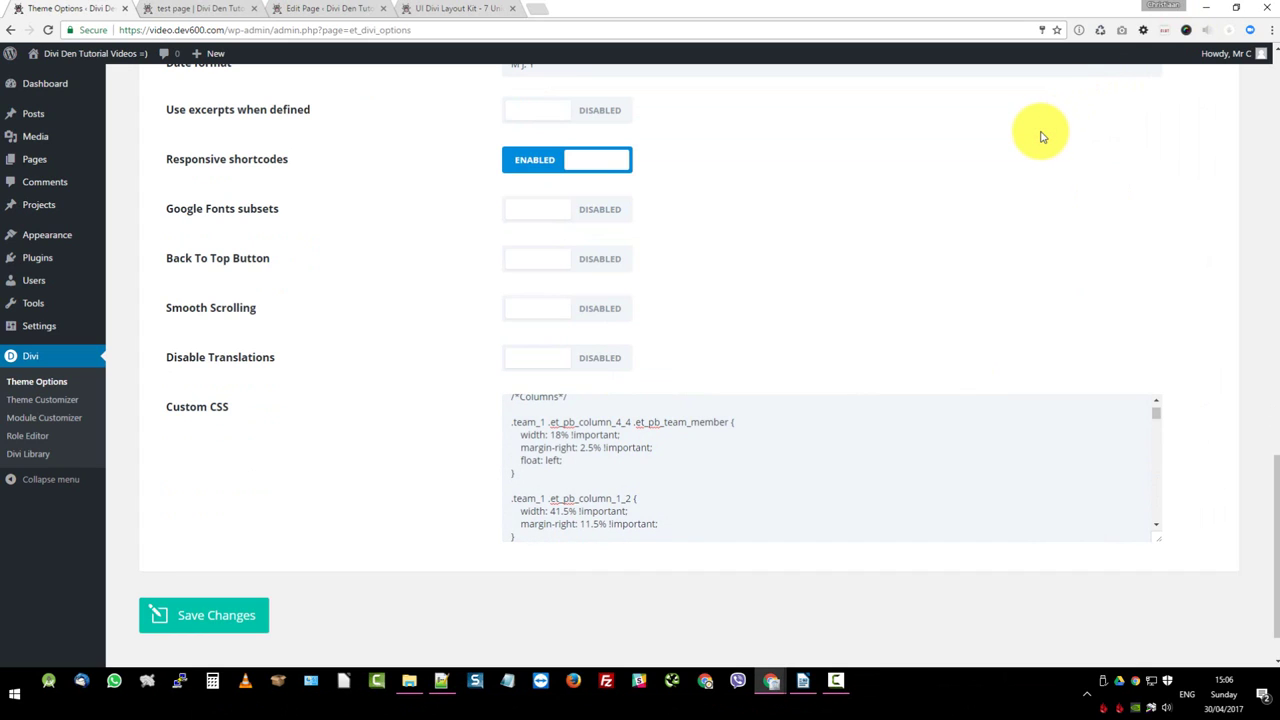
{"action": "key", "text": "ctrl+f"}
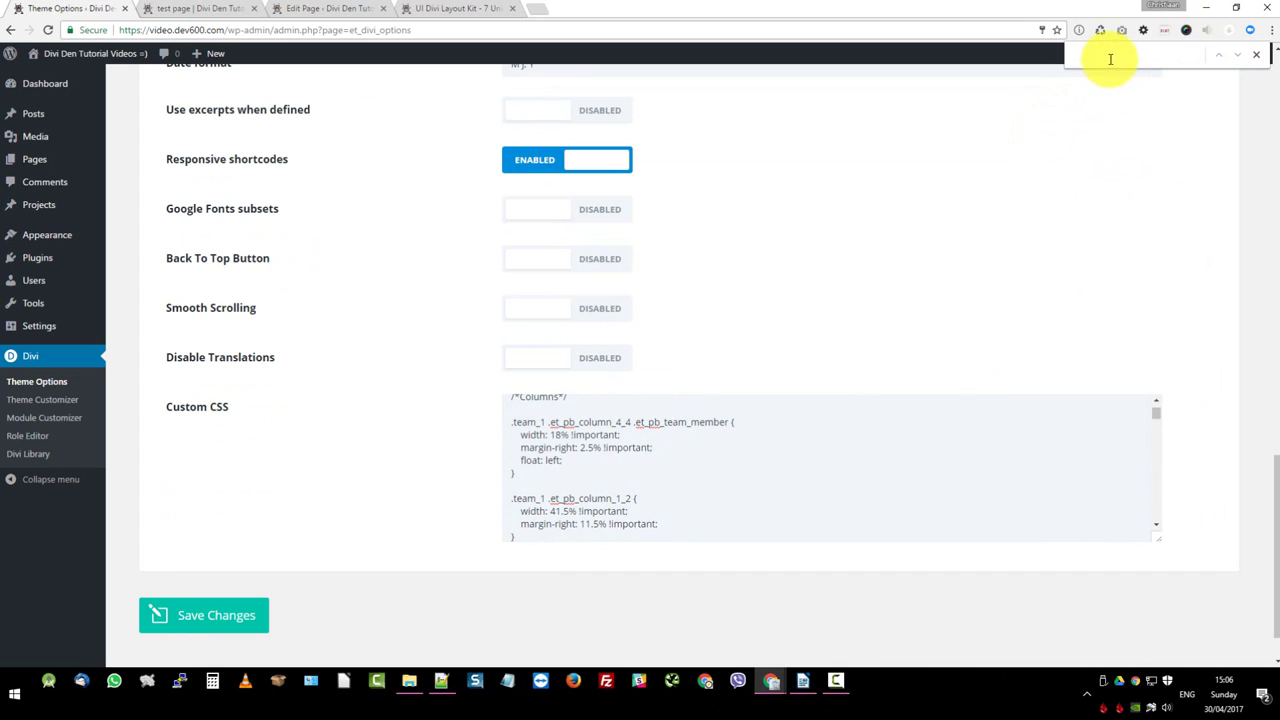
{"action": "key", "text": "ctrl+v"}
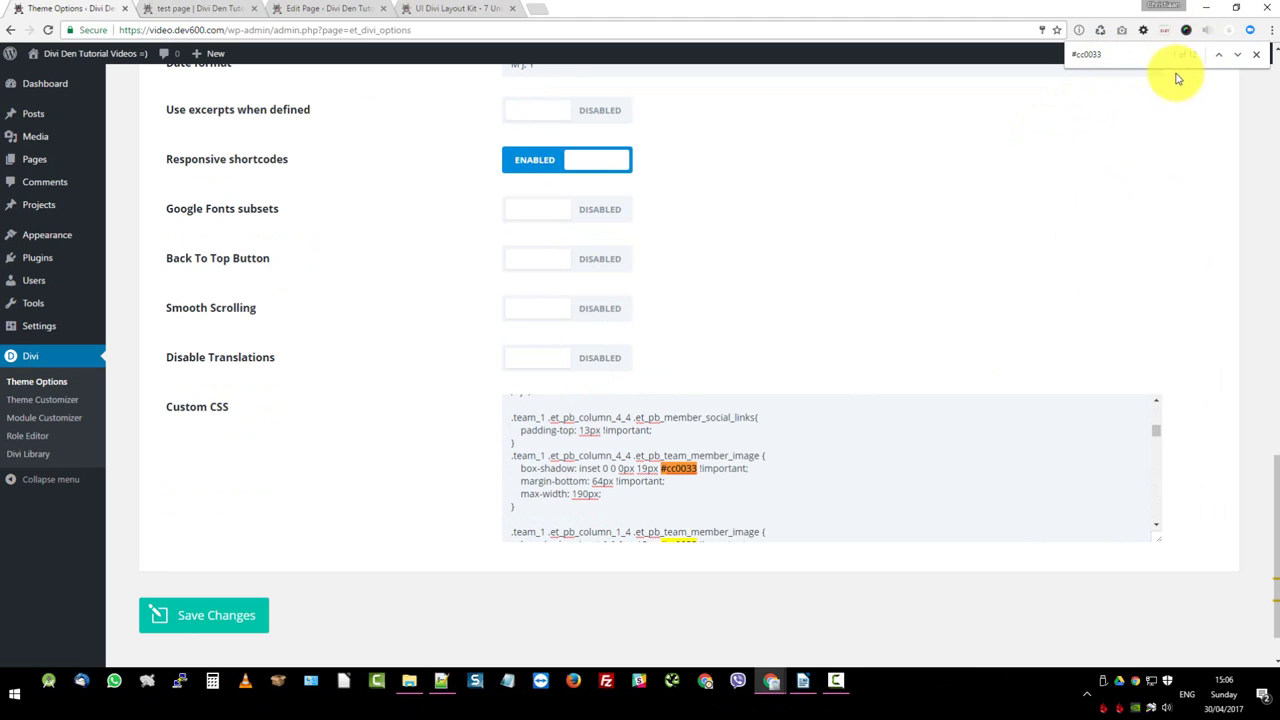
{"action": "left_click", "coordinate": [1236, 56]}
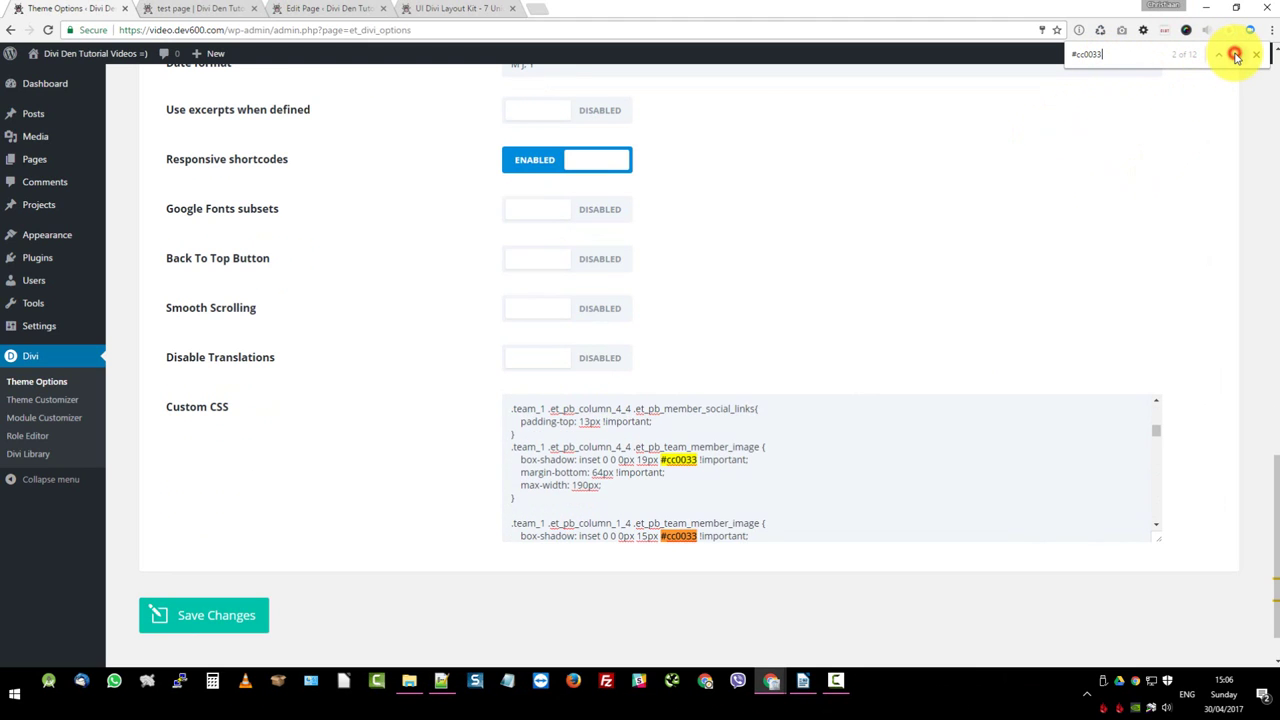
{"action": "left_click", "coordinate": [1236, 56]}
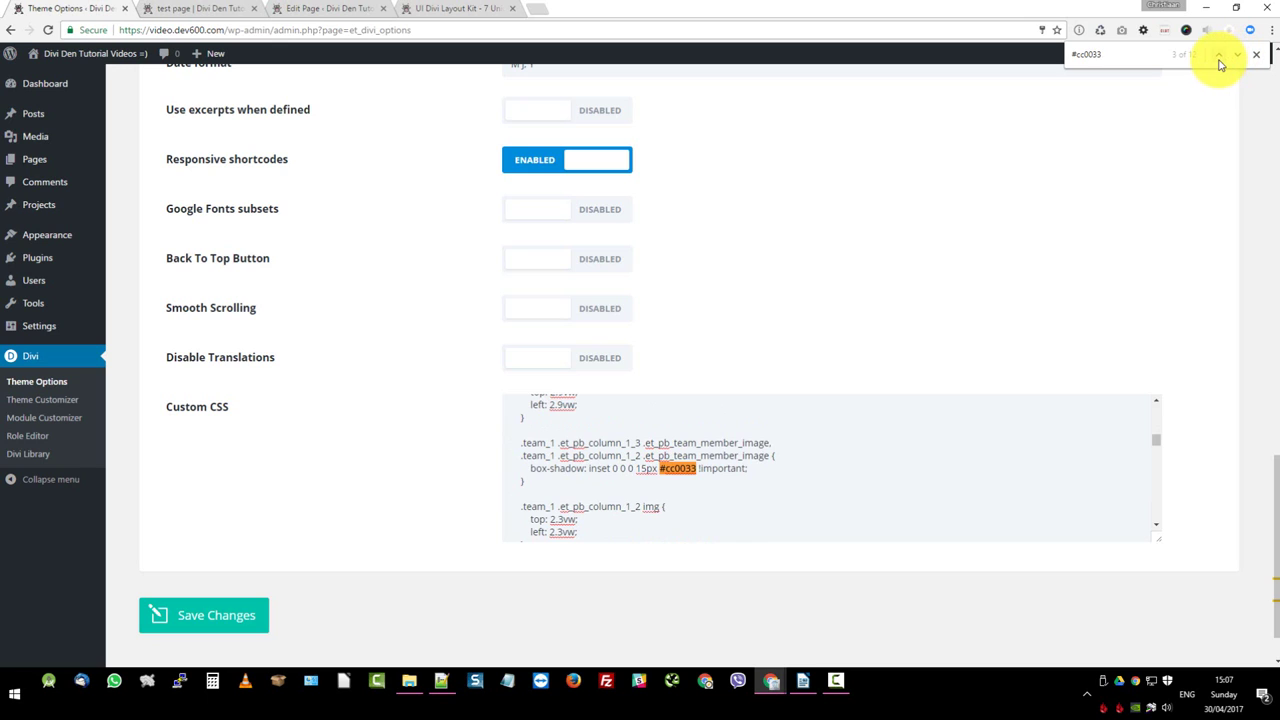
{"action": "left_click", "coordinate": [1219, 56]}
{"action": "left_click", "coordinate": [1219, 56]}
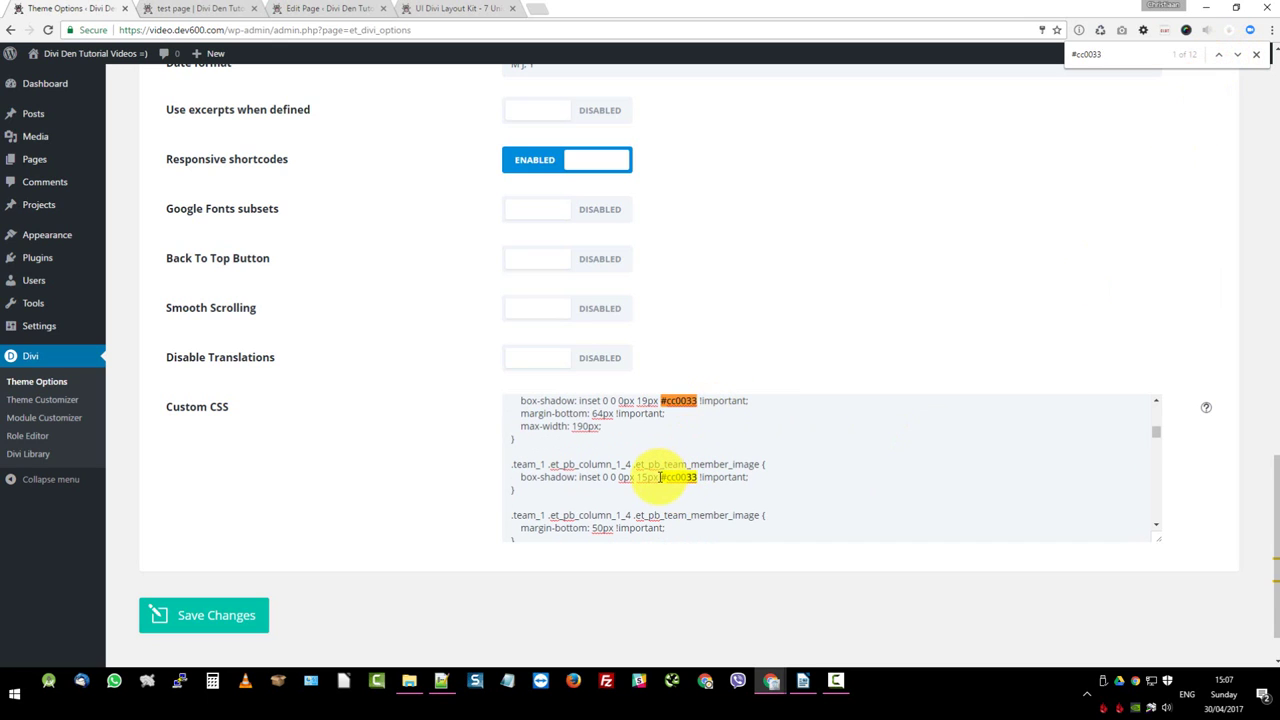
{"action": "left_click", "coordinate": [659, 477]}
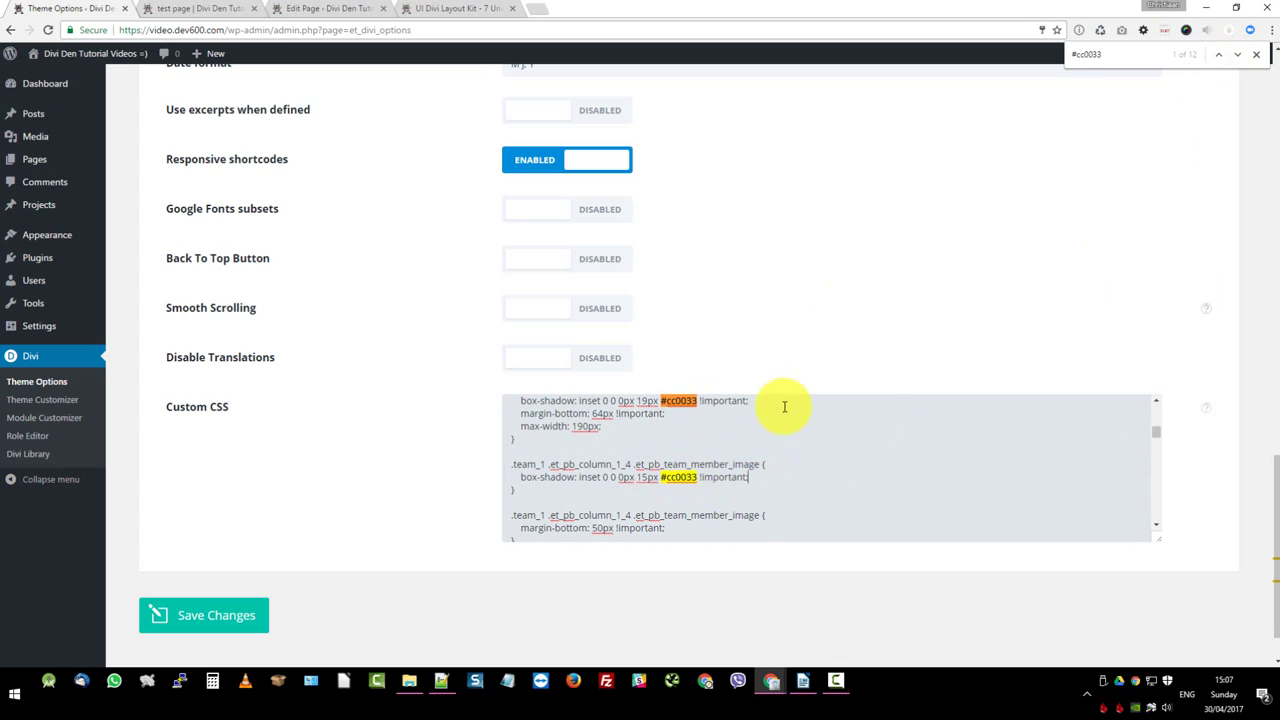
In the CSS file, load #cc0033 into Notepad++ search and select the new colour #8300e9.
{"action": "left_click", "coordinate": [440, 682]}
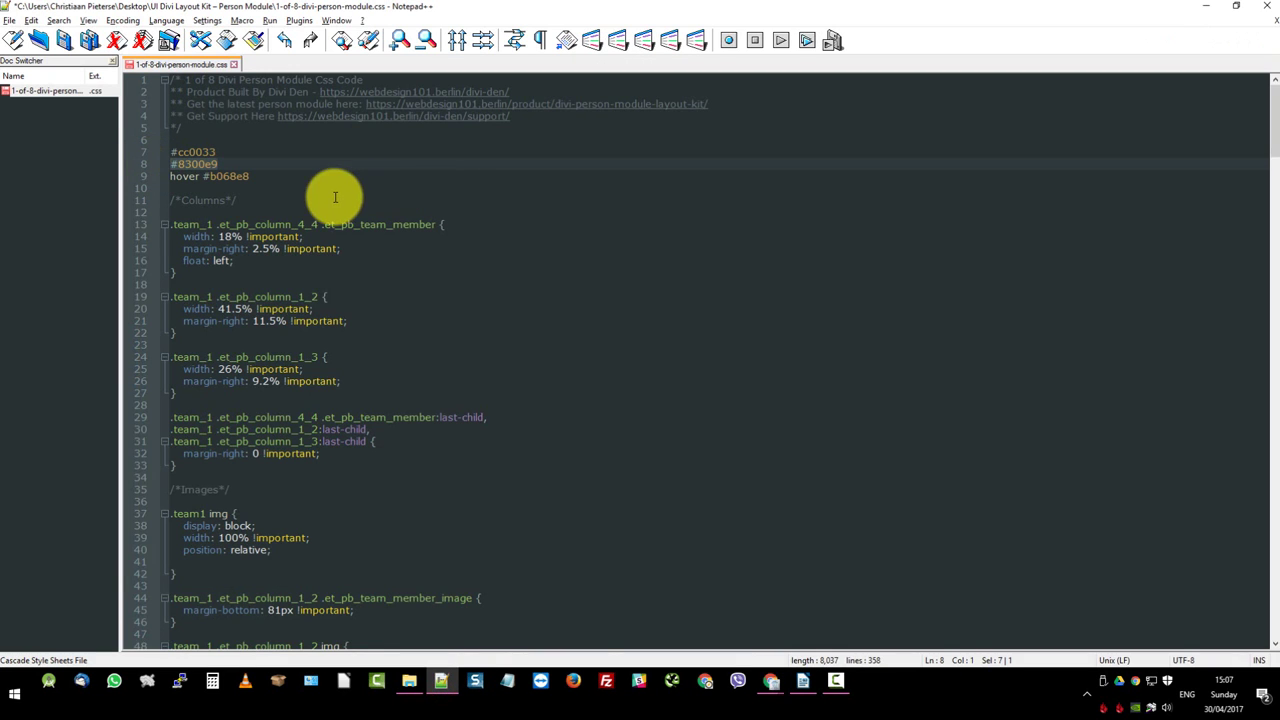
{"action": "left_click_drag", "start_coordinate": [220, 151], "coordinate": [151, 150]}
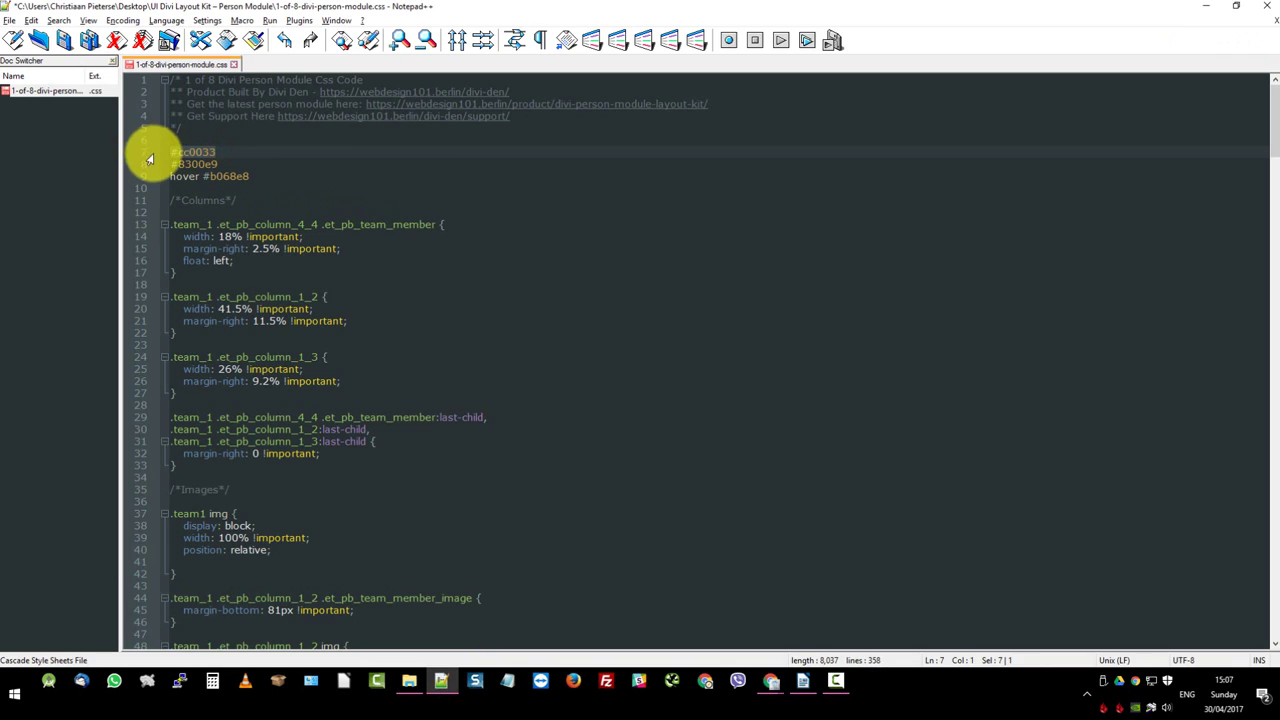
{"action": "key", "text": "ctrl+f"}
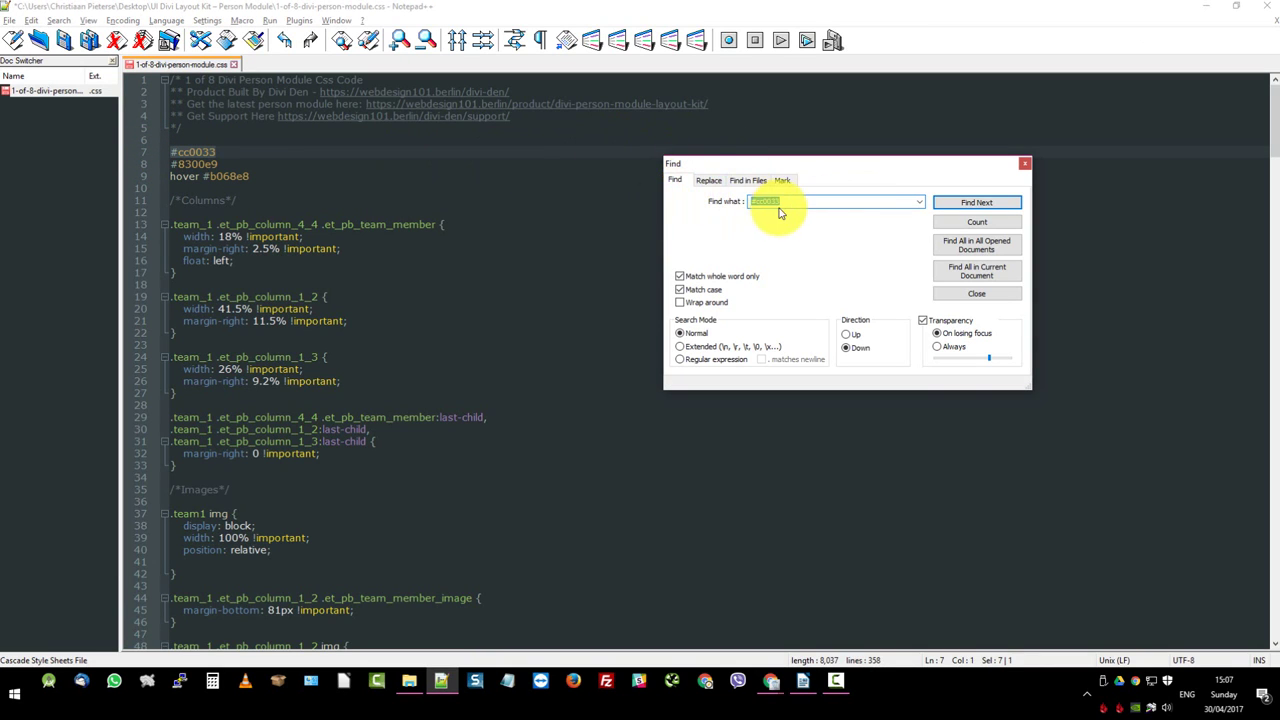
{"action": "left_click", "coordinate": [271, 188]}
{"action": "left_click_drag", "start_coordinate": [222, 165], "coordinate": [163, 165]}
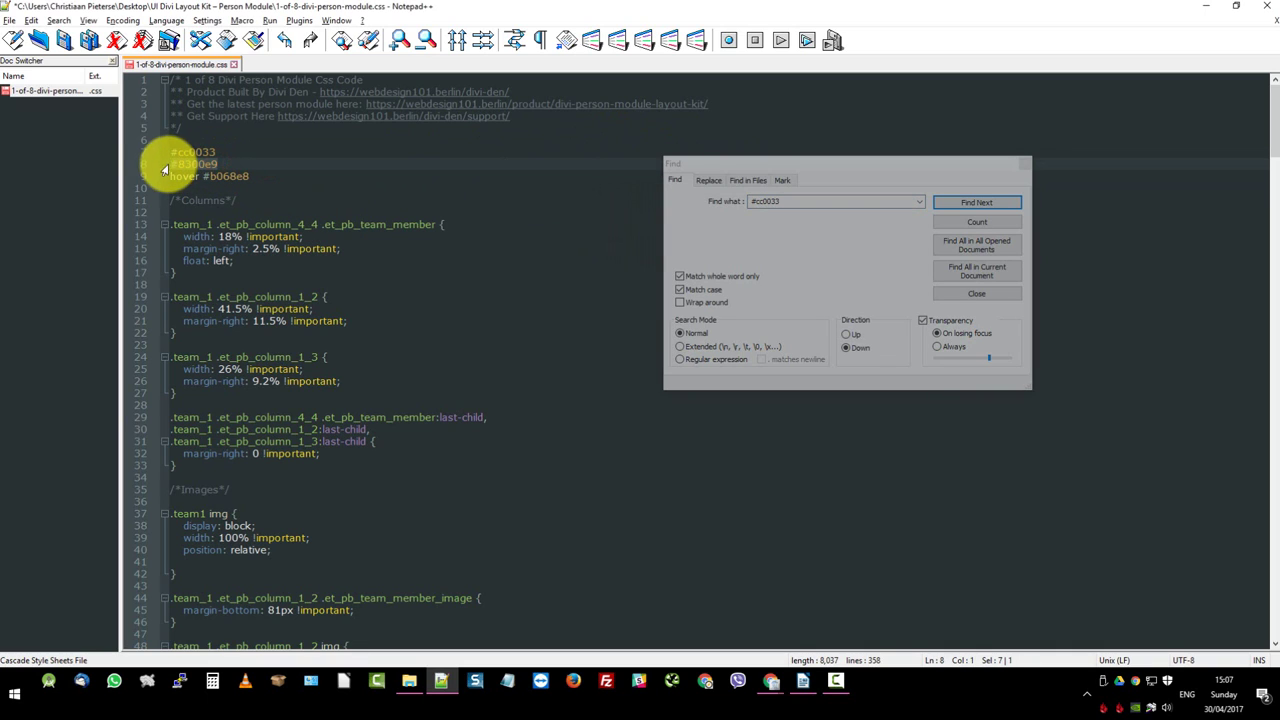
Replace all 12 occurrences of #cc0033 with #8300e9, then select the whole CSS file.
{"action": "left_click", "coordinate": [808, 234]}
{"action": "left_click", "coordinate": [708, 180]}
{"action": "left_click_drag", "start_coordinate": [785, 221], "coordinate": [702, 228]}
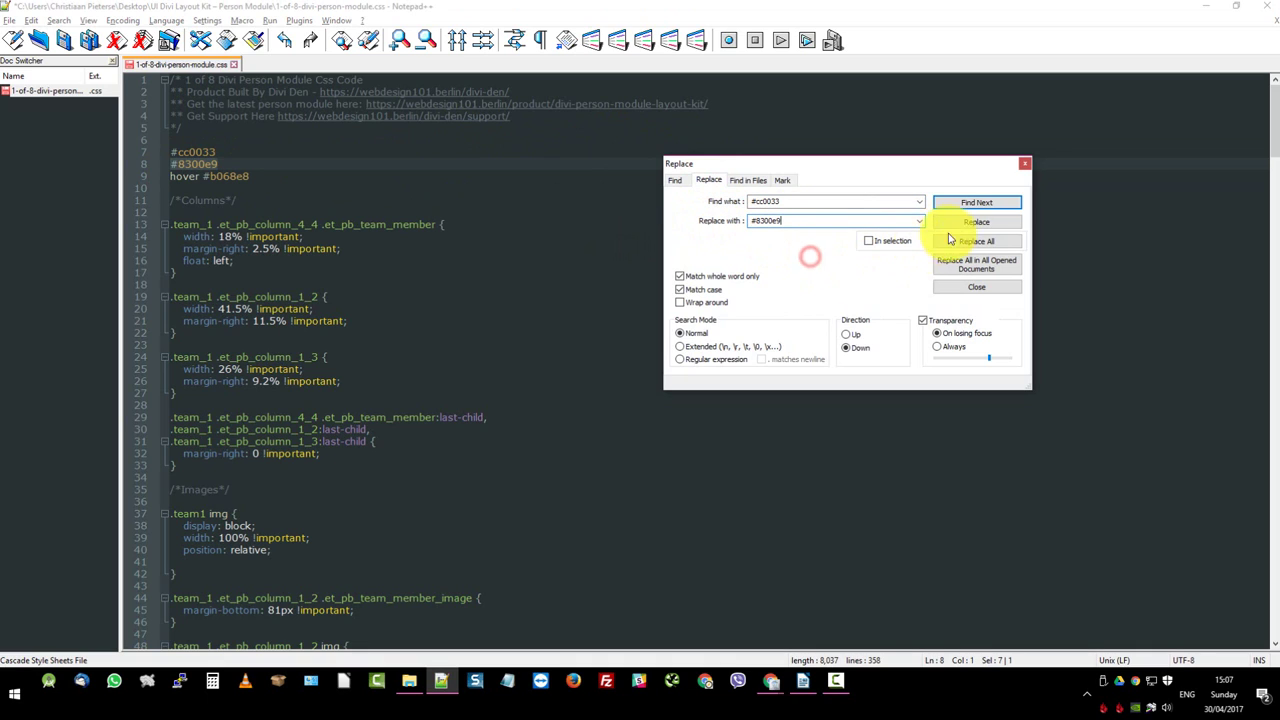
{"action": "left_click", "coordinate": [983, 206]}
{"action": "left_click", "coordinate": [983, 205]}
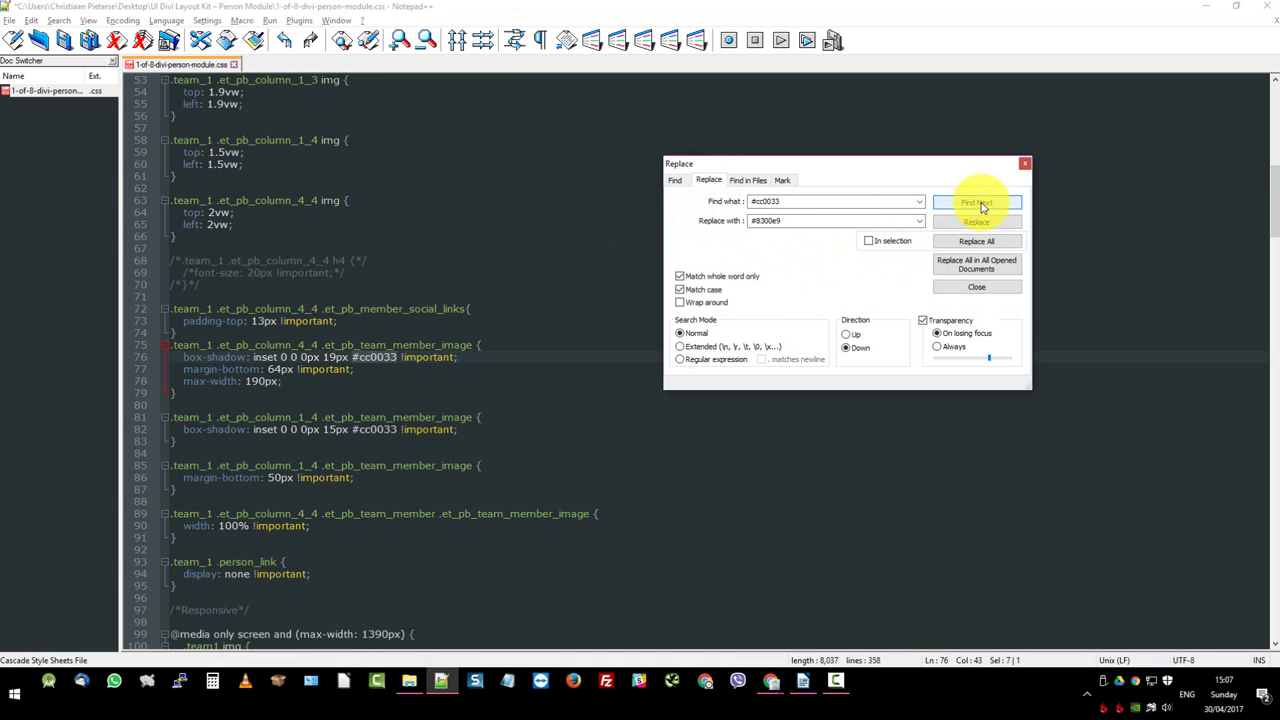
{"action": "left_click", "coordinate": [979, 242]}
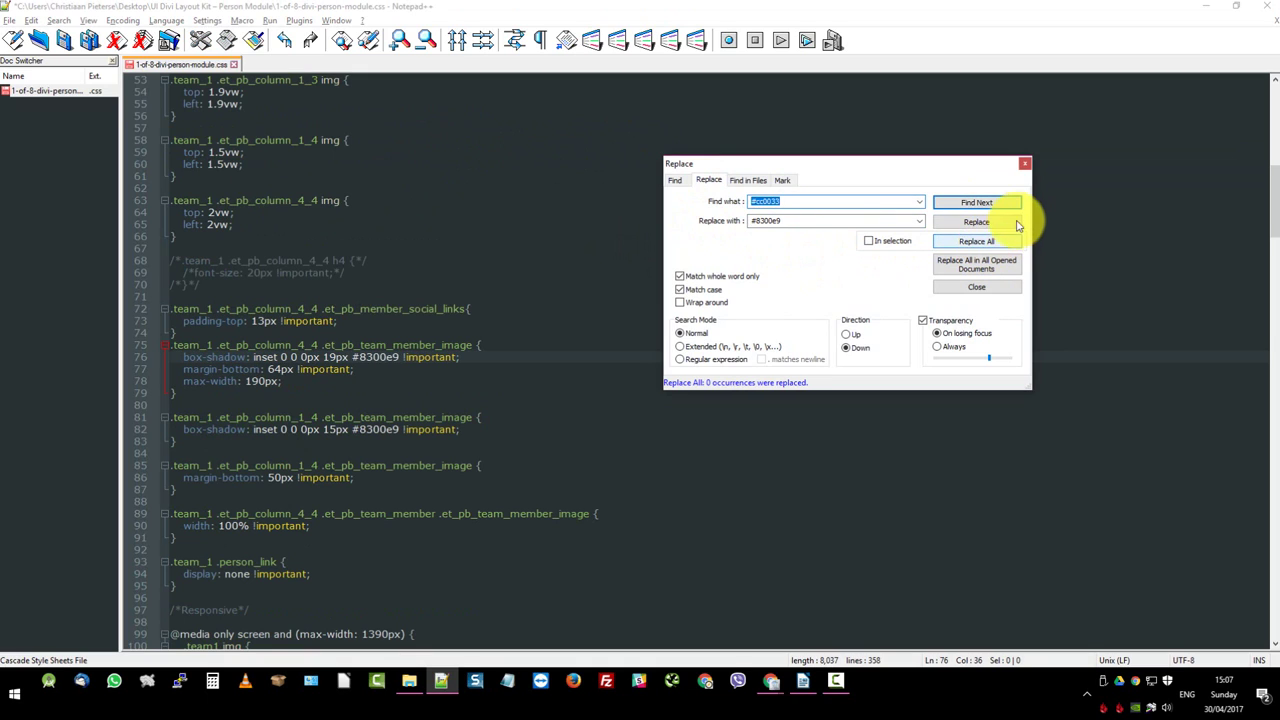
{"action": "left_click", "coordinate": [1028, 164]}
{"action": "left_click", "coordinate": [733, 186]}
{"action": "key", "text": "ctrl+a"}
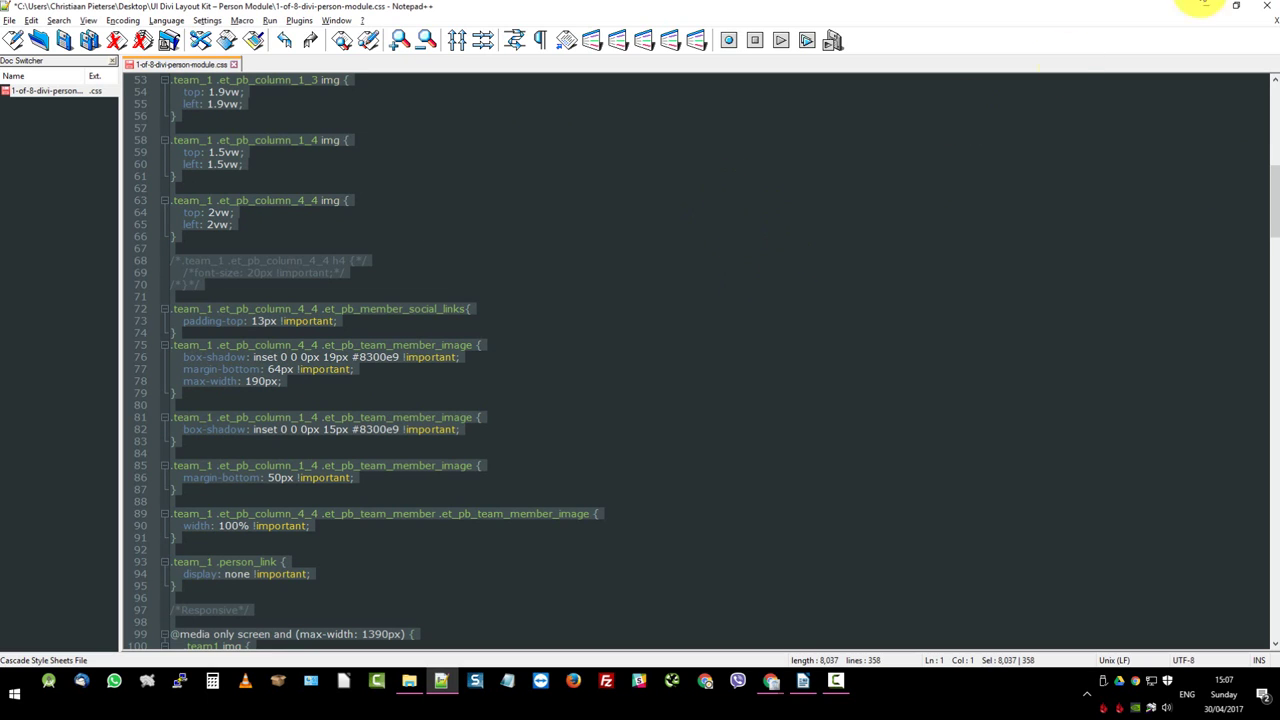
Replace the old Divi Custom CSS with the pasted purple stylesheet and save the changes.
{"action": "left_click", "coordinate": [1207, 6]}
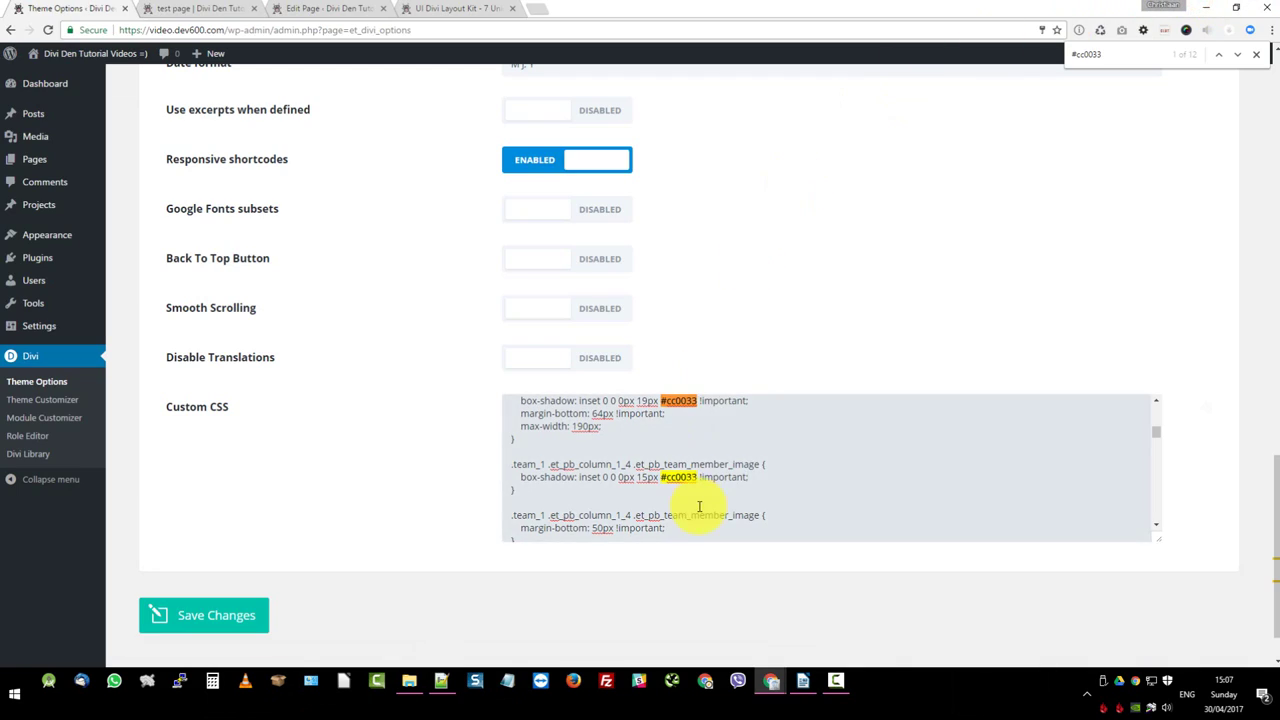
{"action": "key", "text": "ctrl+a"}
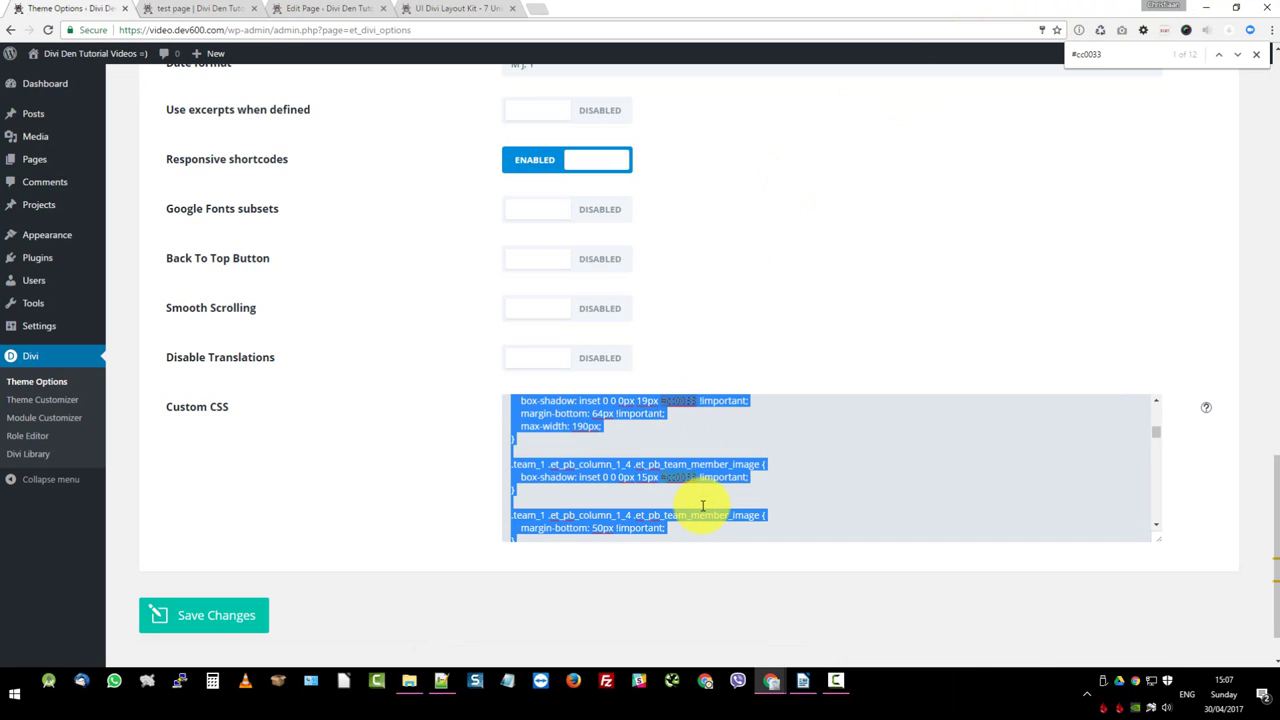
{"action": "key", "text": "BackSpace"}
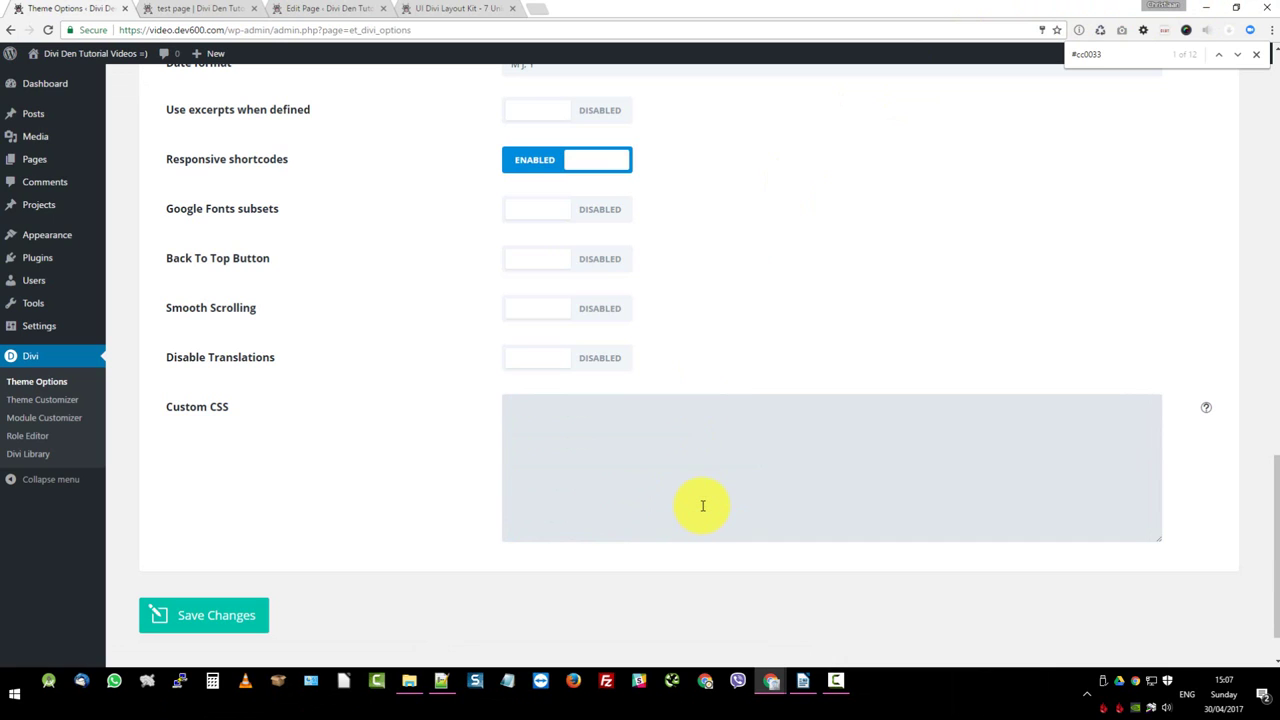
{"action": "key", "text": "ctrl+v"}
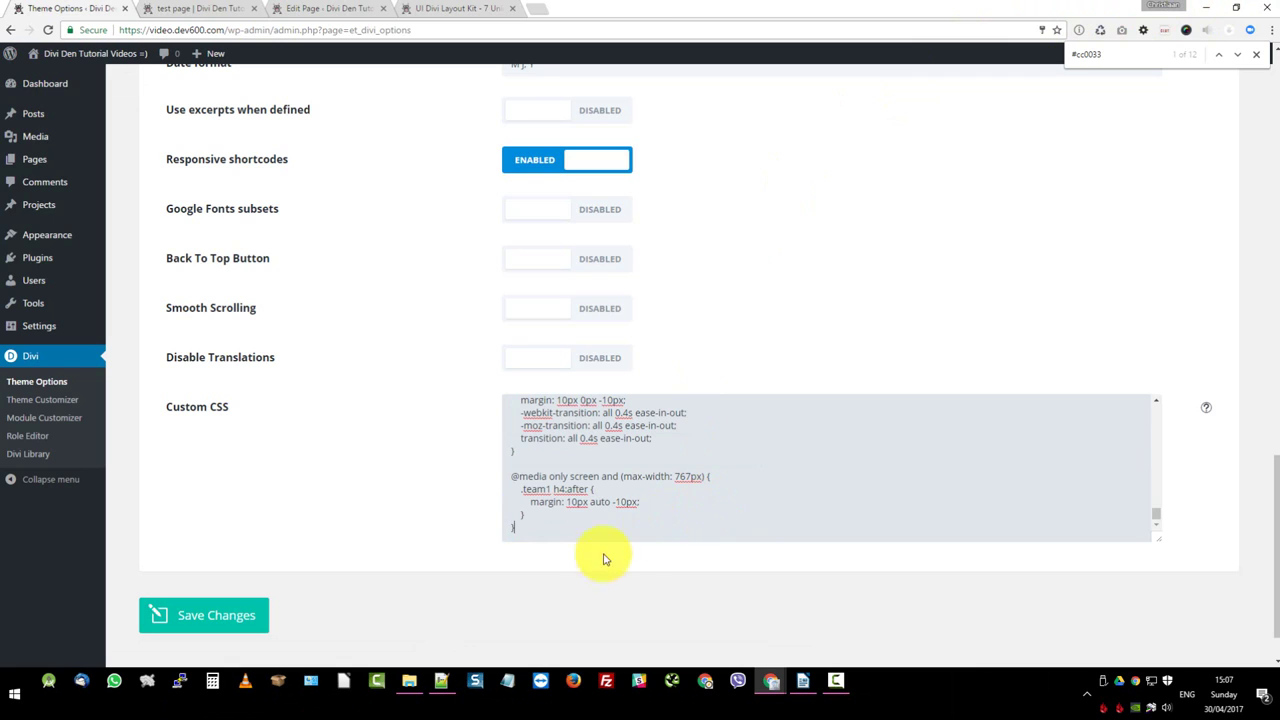
{"action": "left_click", "coordinate": [224, 622]}
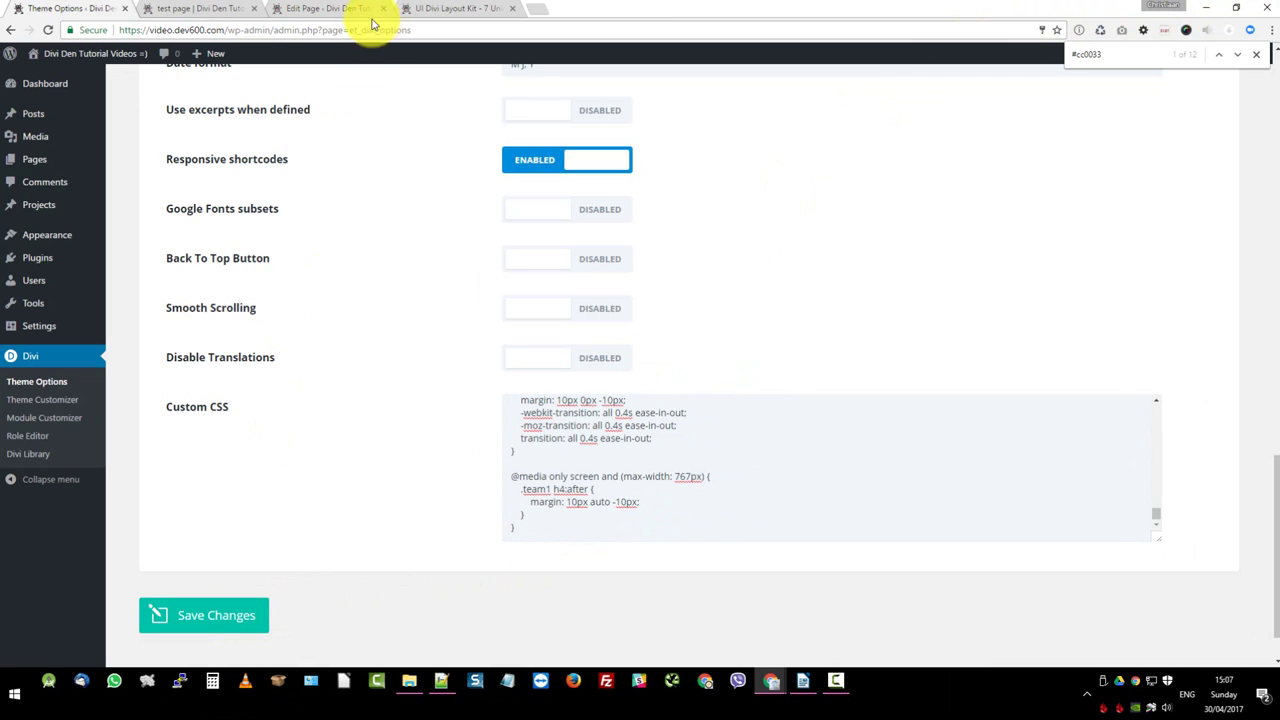
{"action": "left_click", "coordinate": [226, 12]}
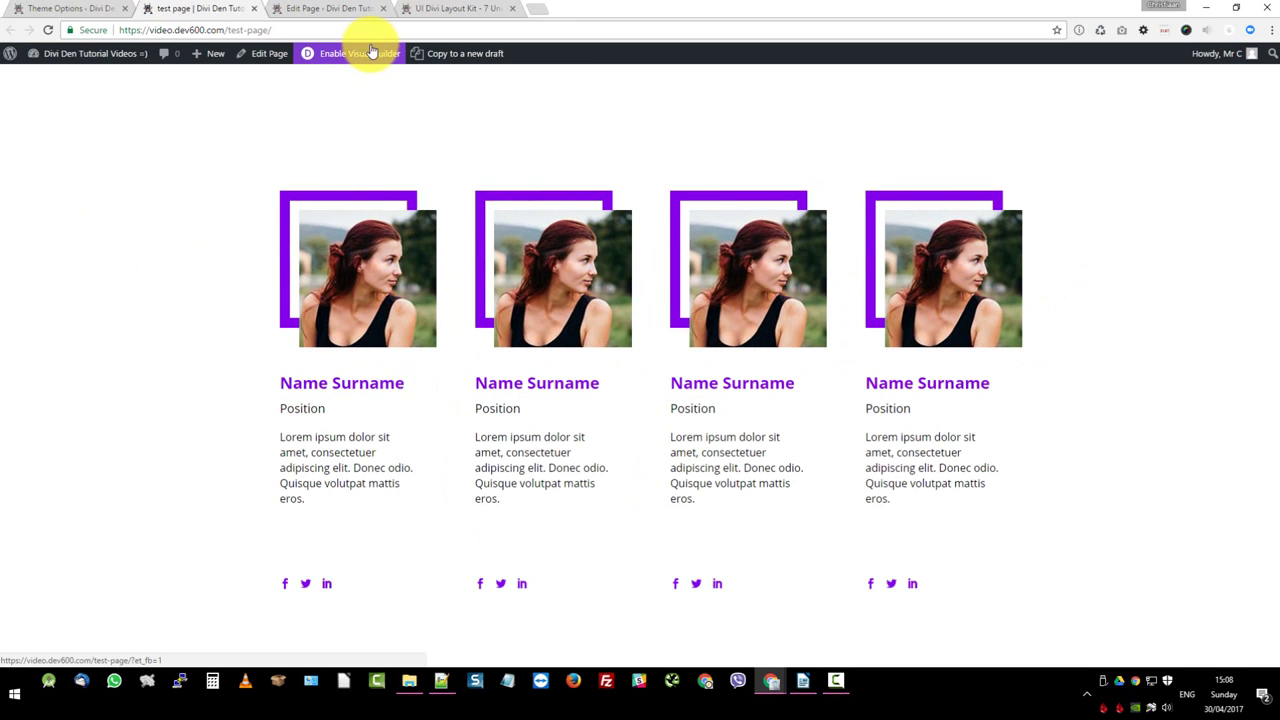
{"action": "left_click", "coordinate": [1238, 7]}
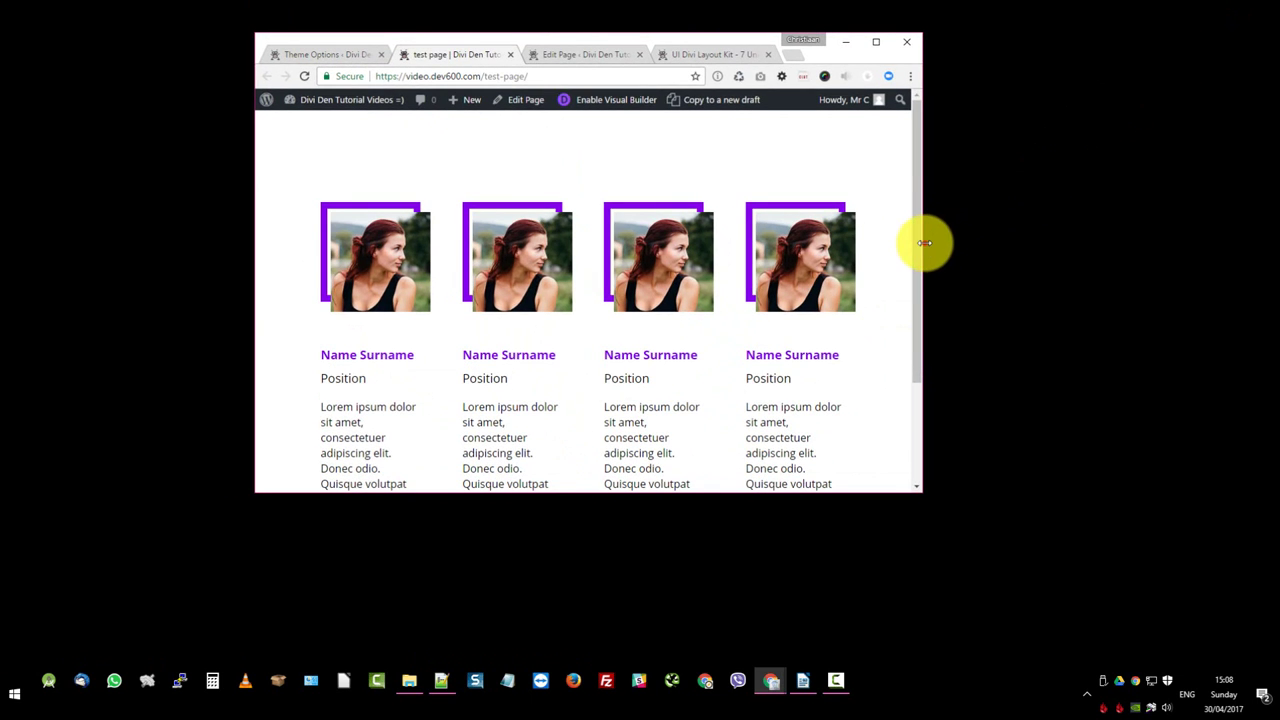
{"action": "left_click_drag", "start_coordinate": [925, 242], "coordinate": [637, 242]}
{"action": "scroll", "coordinate": [520, 228], "scroll_direction": "down", "scroll_amount": 3}
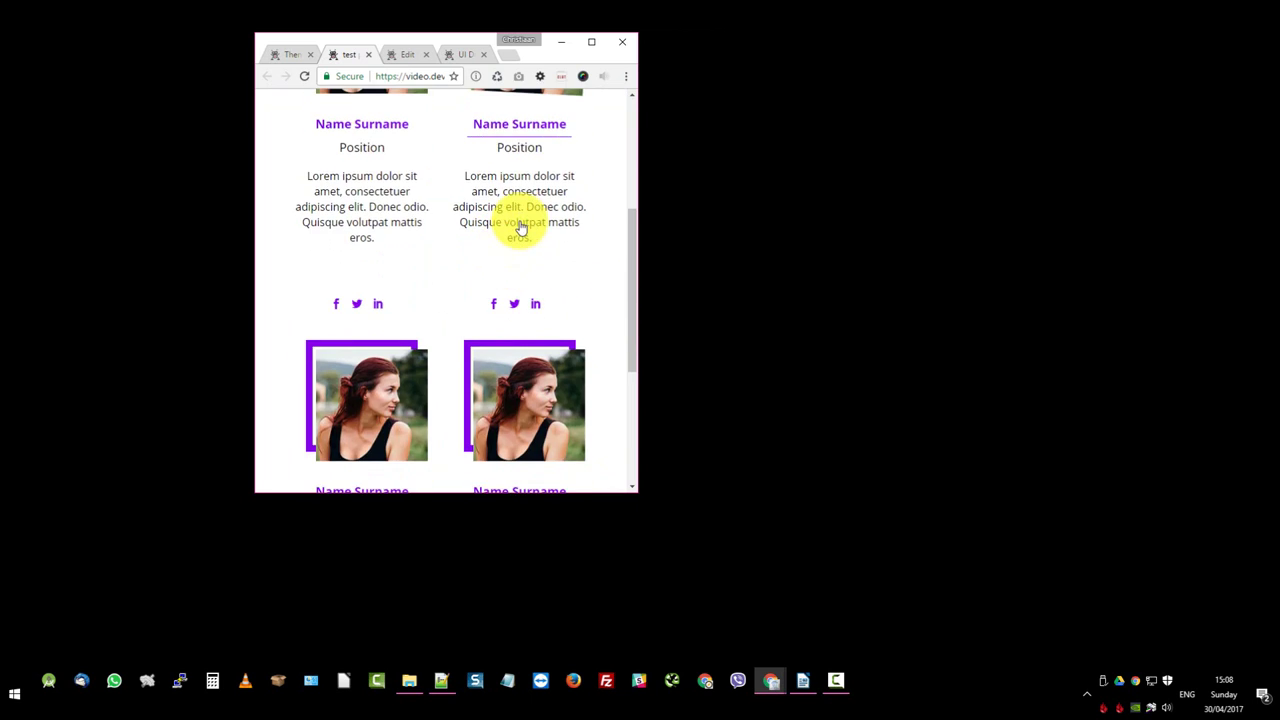
{"action": "scroll", "coordinate": [515, 200], "scroll_direction": "up", "scroll_amount": 1}
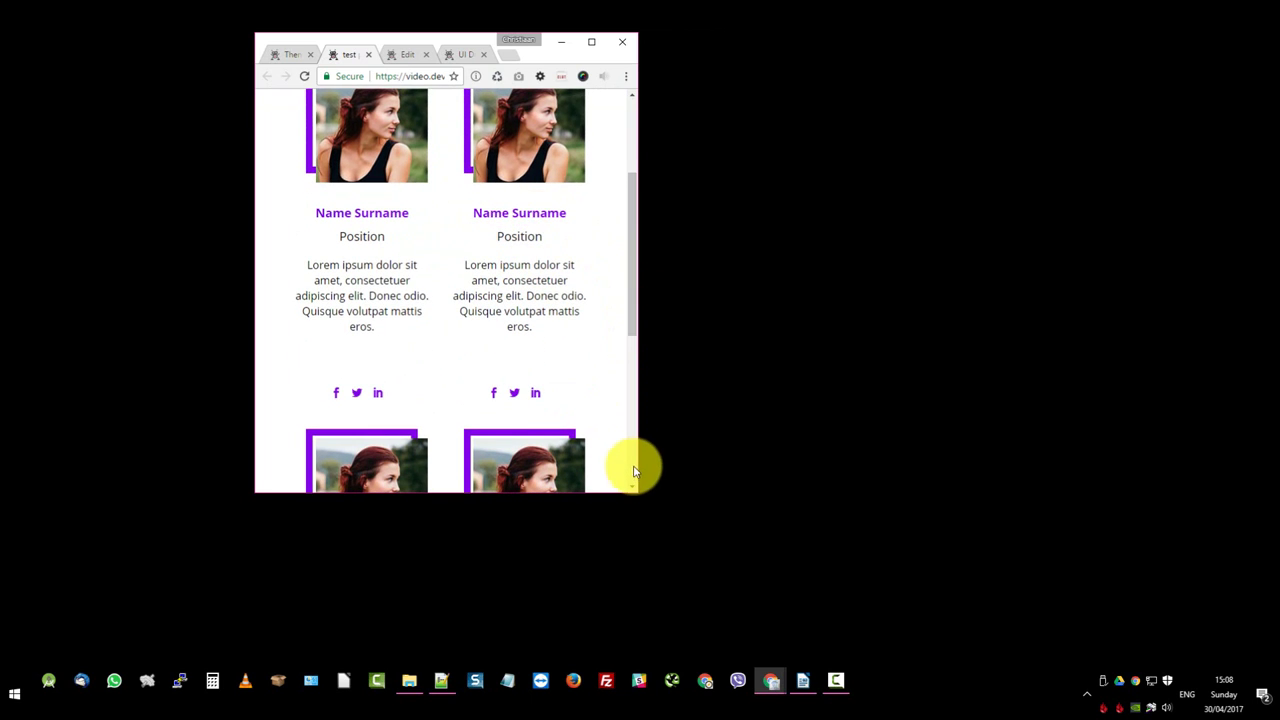
{"action": "left_click_drag", "start_coordinate": [642, 454], "coordinate": [816, 447]}
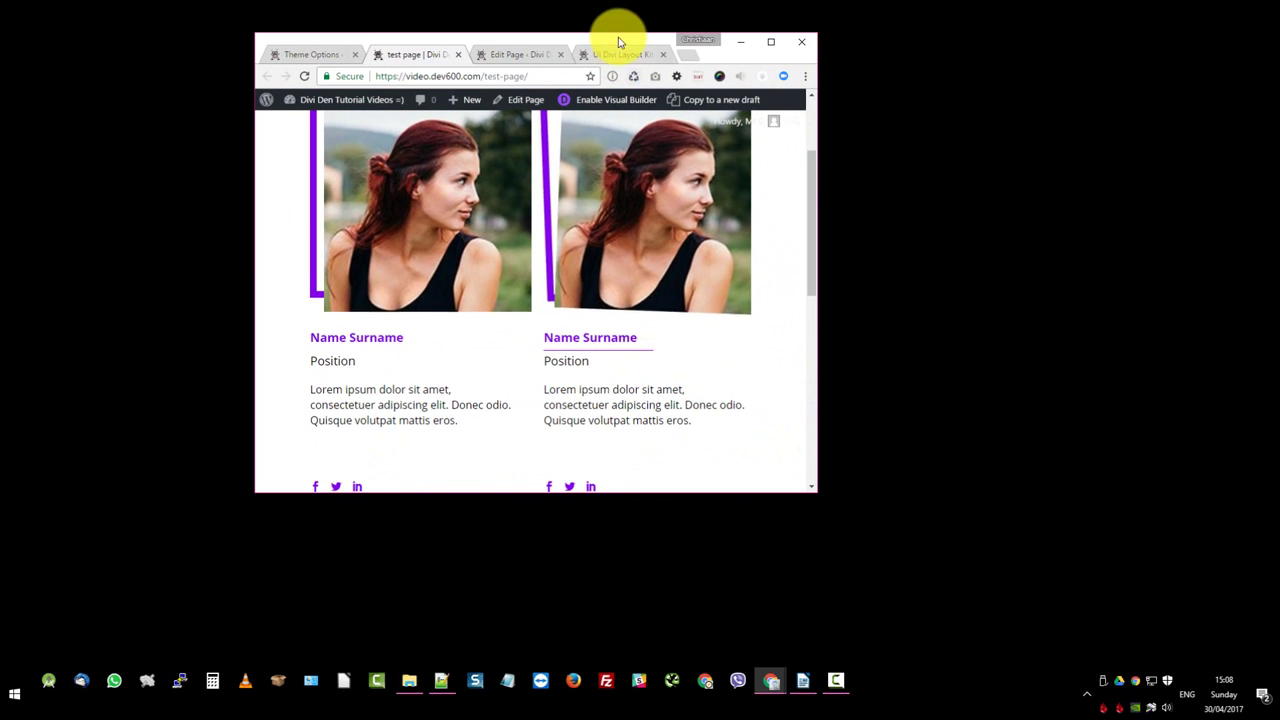
{"action": "left_click_drag", "start_coordinate": [614, 31], "coordinate": [618, 3]}
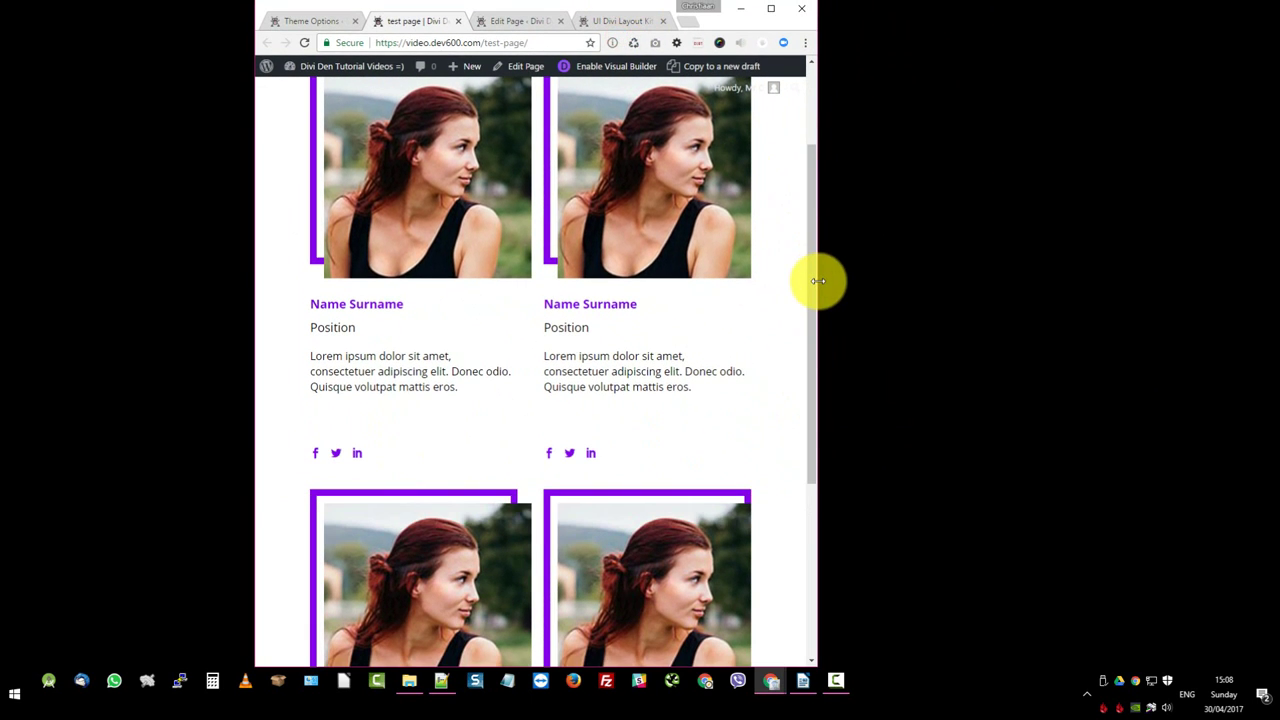
{"action": "left_click_drag", "start_coordinate": [820, 277], "coordinate": [506, 249]}
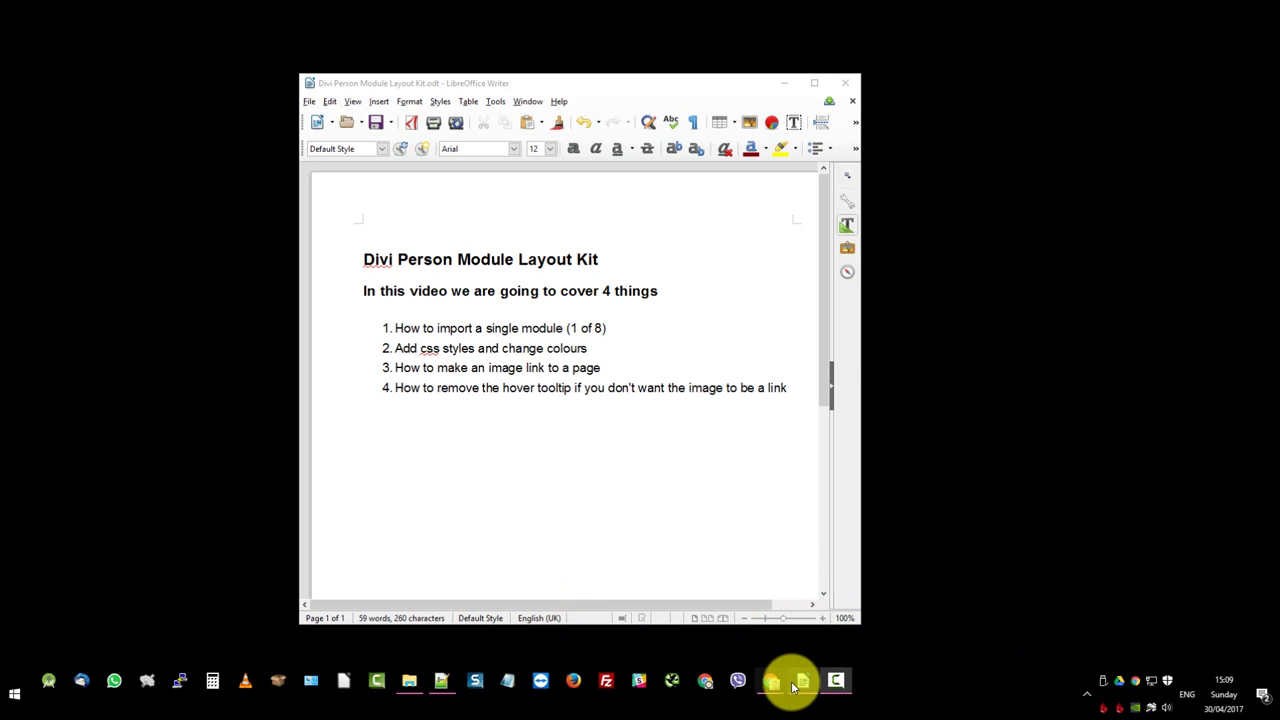
{"action": "mouse_move", "coordinate": [774, 684]}
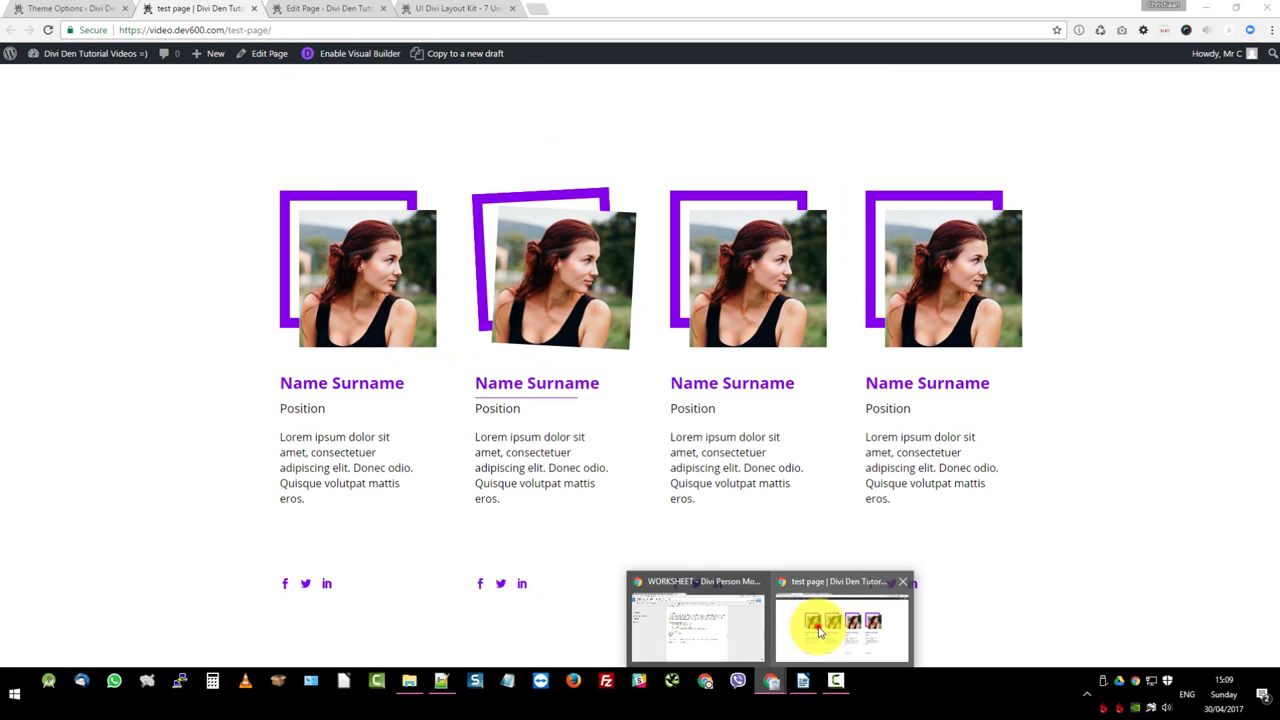
{"action": "left_click", "coordinate": [818, 630]}
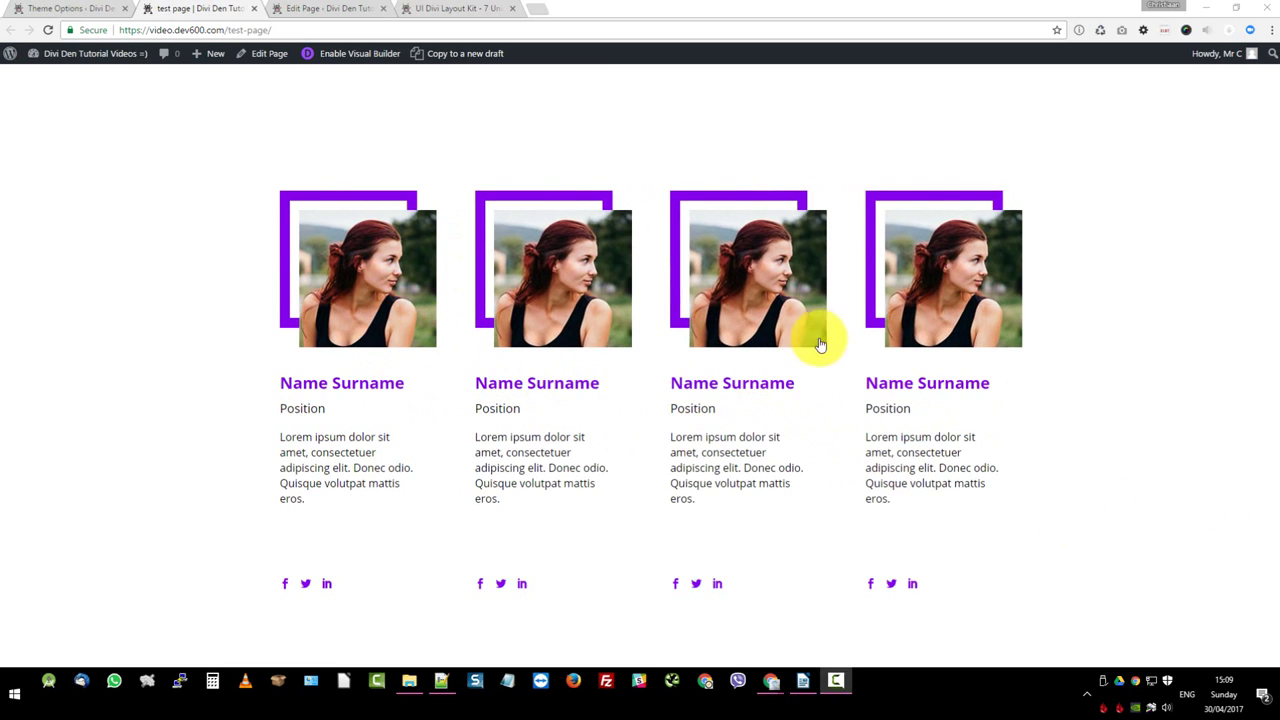
{"action": "left_click", "coordinate": [445, 683]}
Open the Person Module kit folder and preview the 'for functions php' file.
{"action": "left_click", "coordinate": [434, 682]}
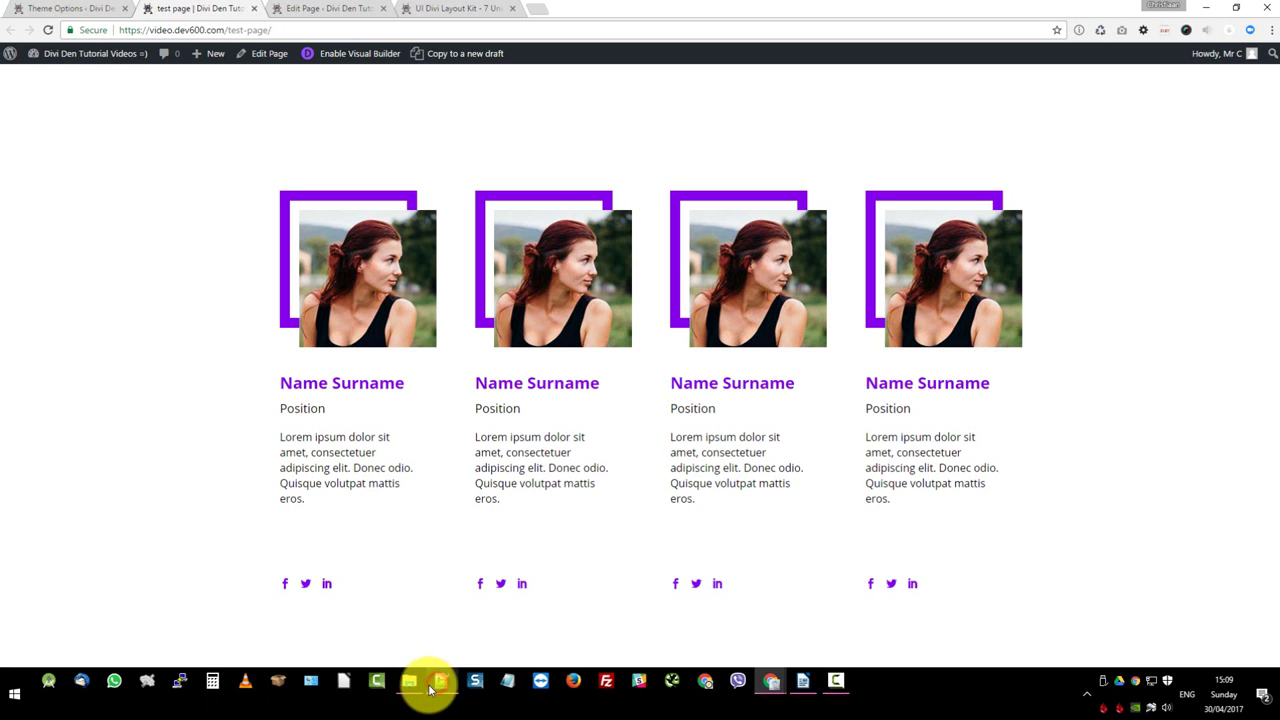
{"action": "left_click", "coordinate": [412, 683]}
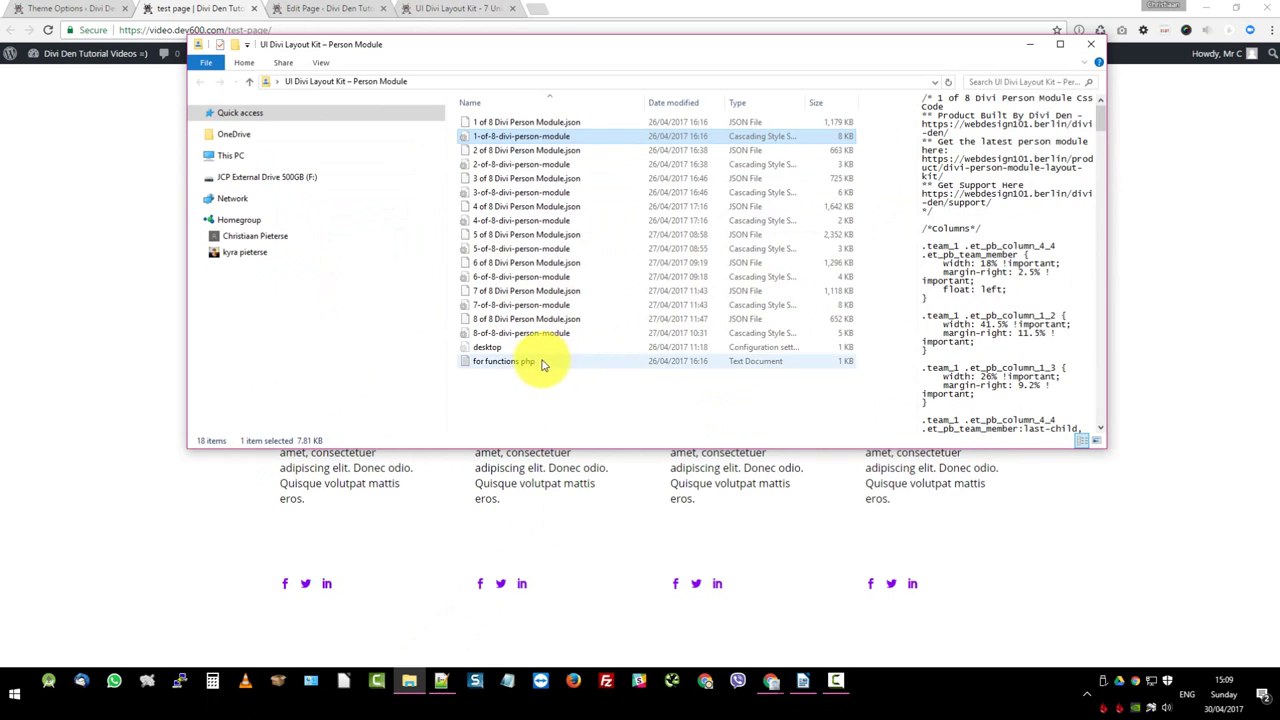
{"action": "left_click", "coordinate": [536, 362]}
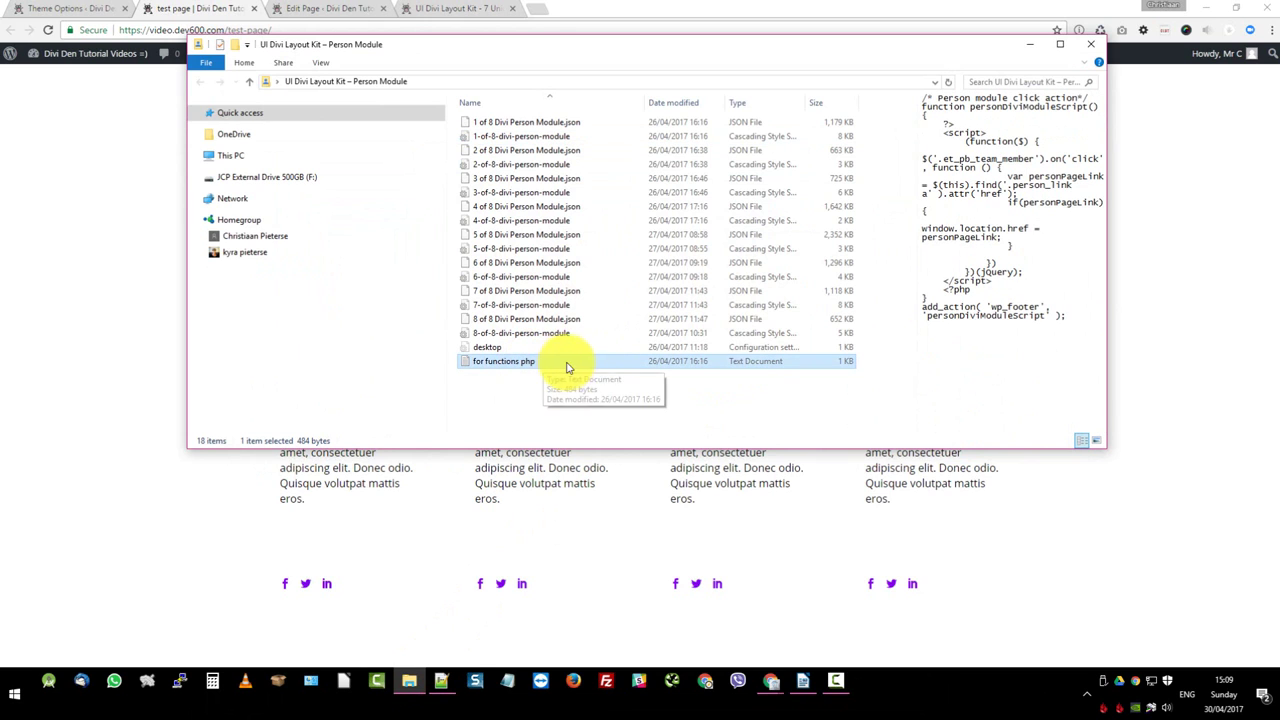
{"action": "left_click", "coordinate": [555, 365]}
{"action": "double_click", "coordinate": [555, 365]}
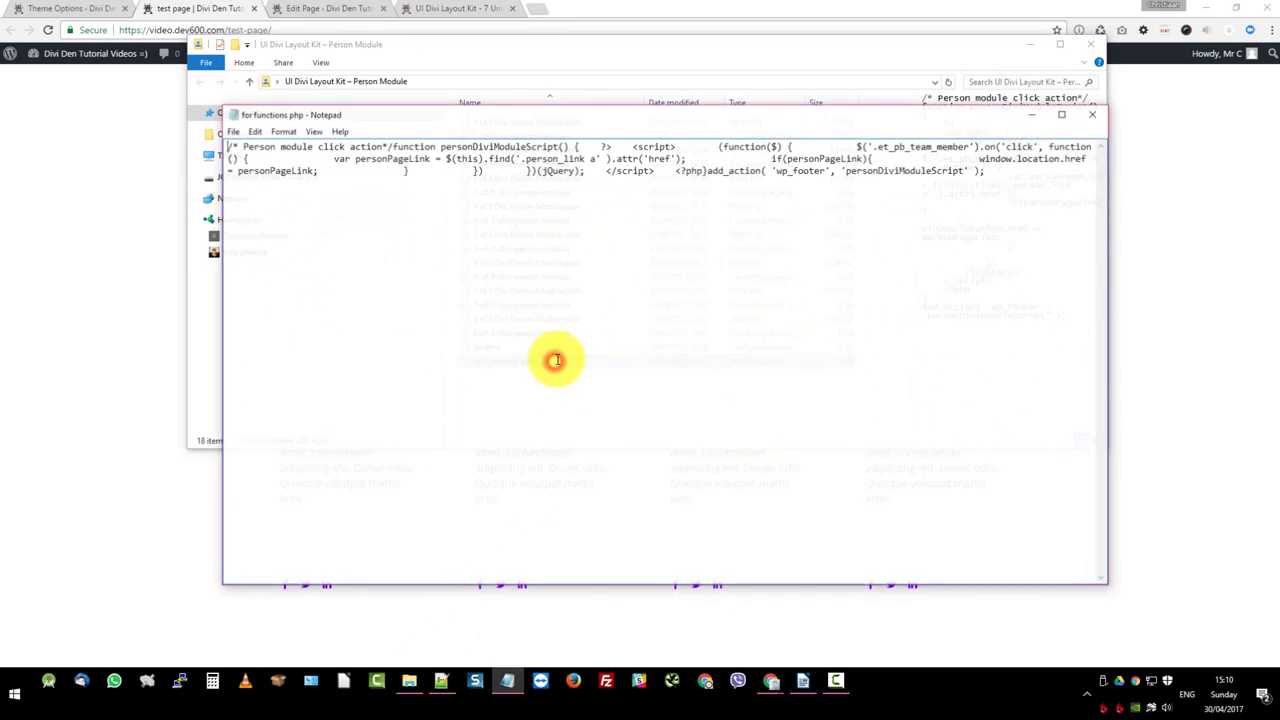
{"action": "left_click", "coordinate": [1094, 113]}
Open 'for functions php' in Notepad++ and select its entire click-action code.
{"action": "right_click", "coordinate": [530, 360]}
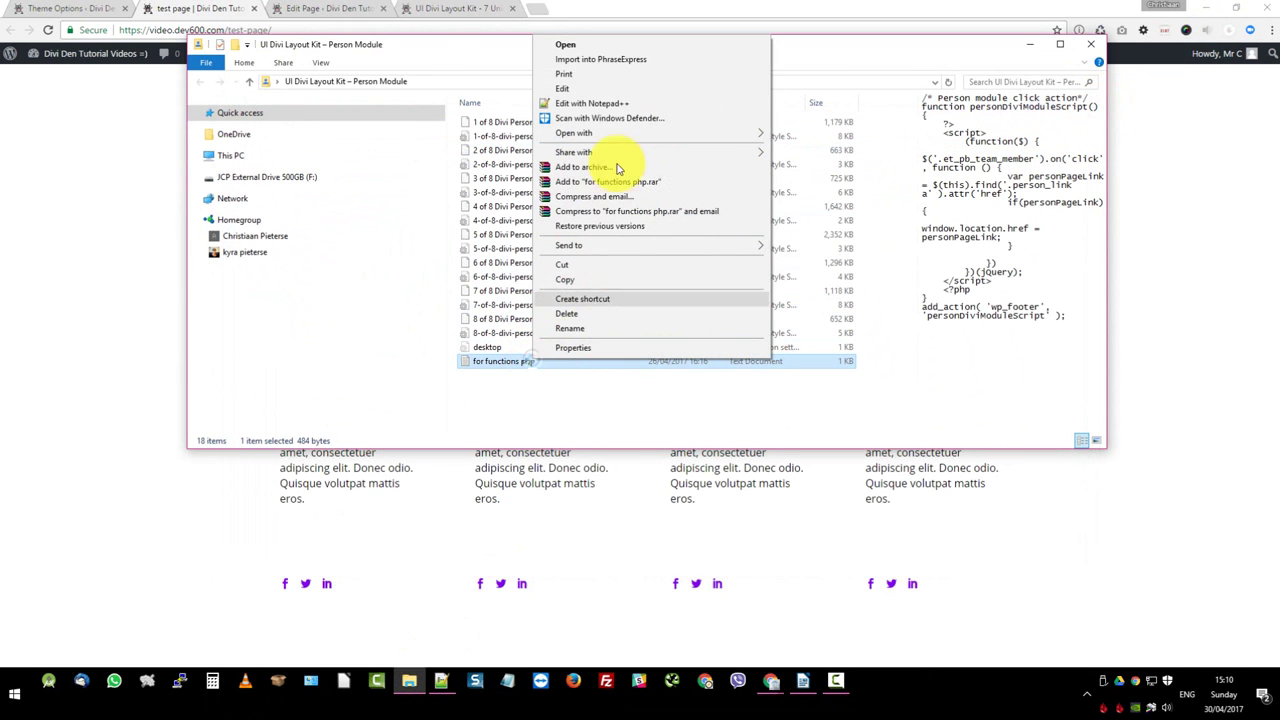
{"action": "left_click", "coordinate": [595, 102]}
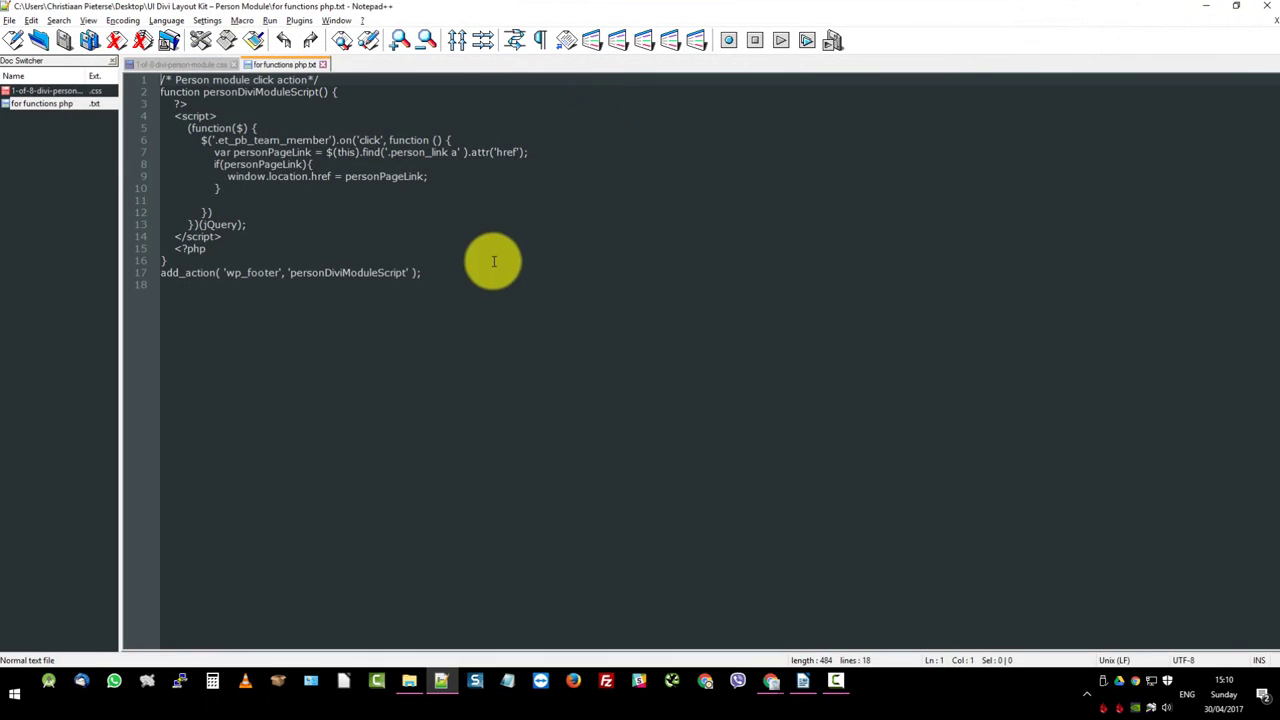
{"action": "left_click_drag", "start_coordinate": [428, 273], "coordinate": [131, 76]}
{"action": "key", "text": "ctrl+c"}
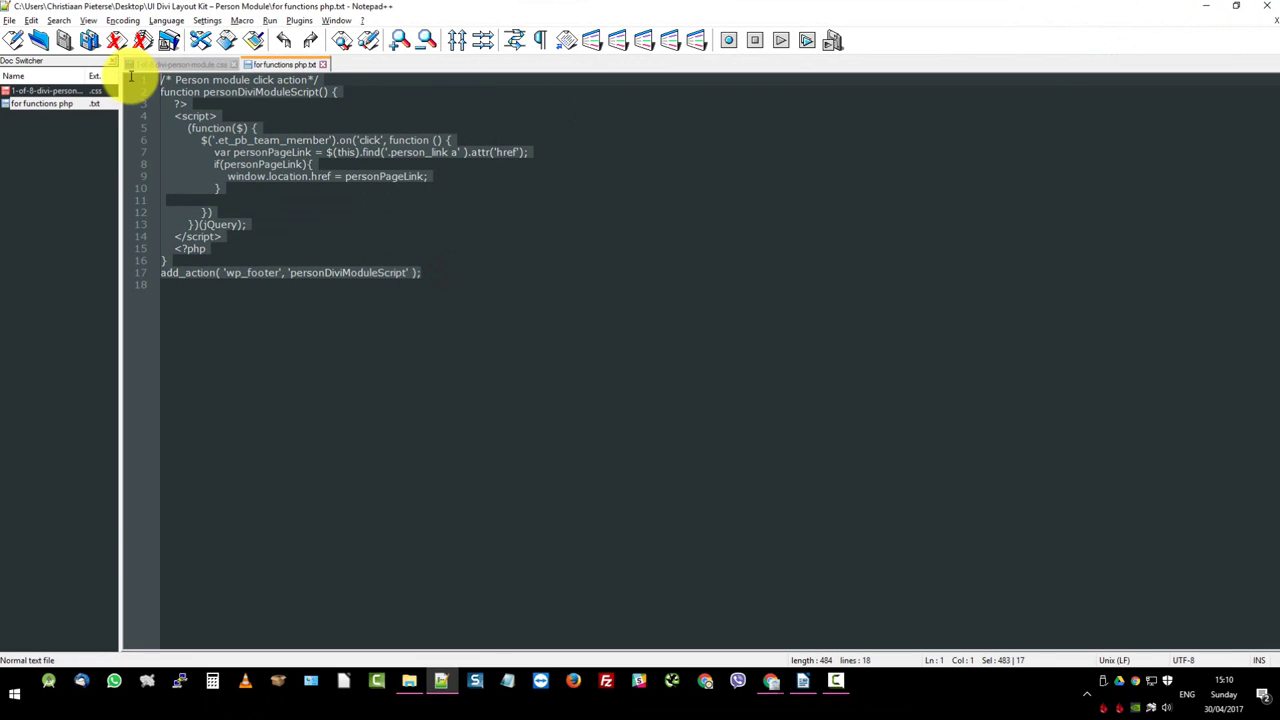
{"action": "left_click", "coordinate": [1206, 10]}
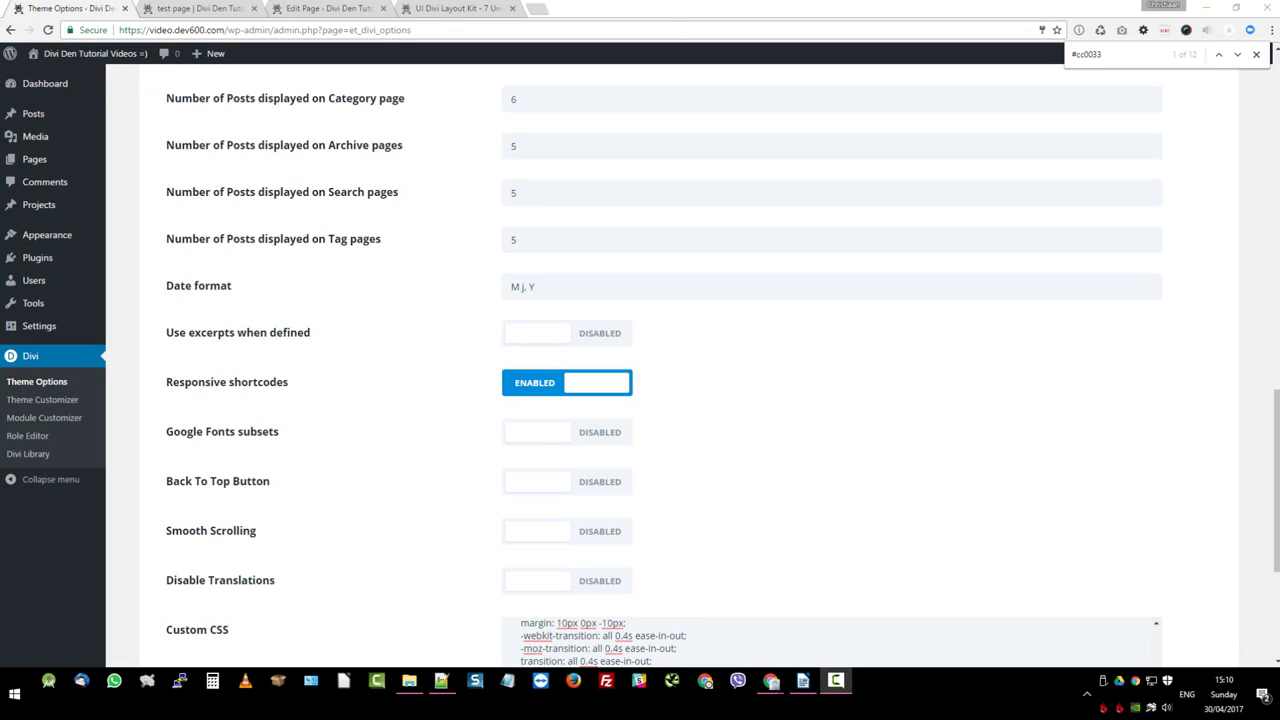
Open Appearance > Editor to load the Divi child theme's style.css.
{"action": "mouse_move", "coordinate": [120, 266]}
{"action": "mouse_move", "coordinate": [44, 262]}
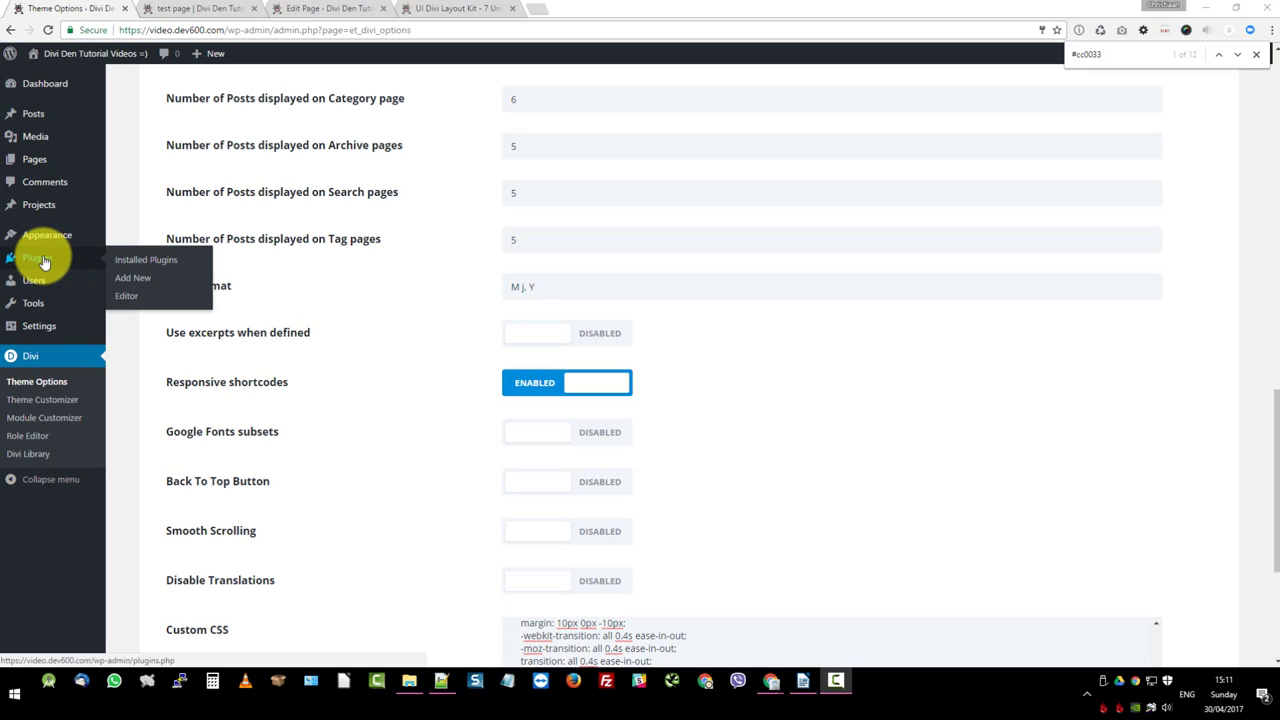
{"action": "mouse_move", "coordinate": [60, 236]}
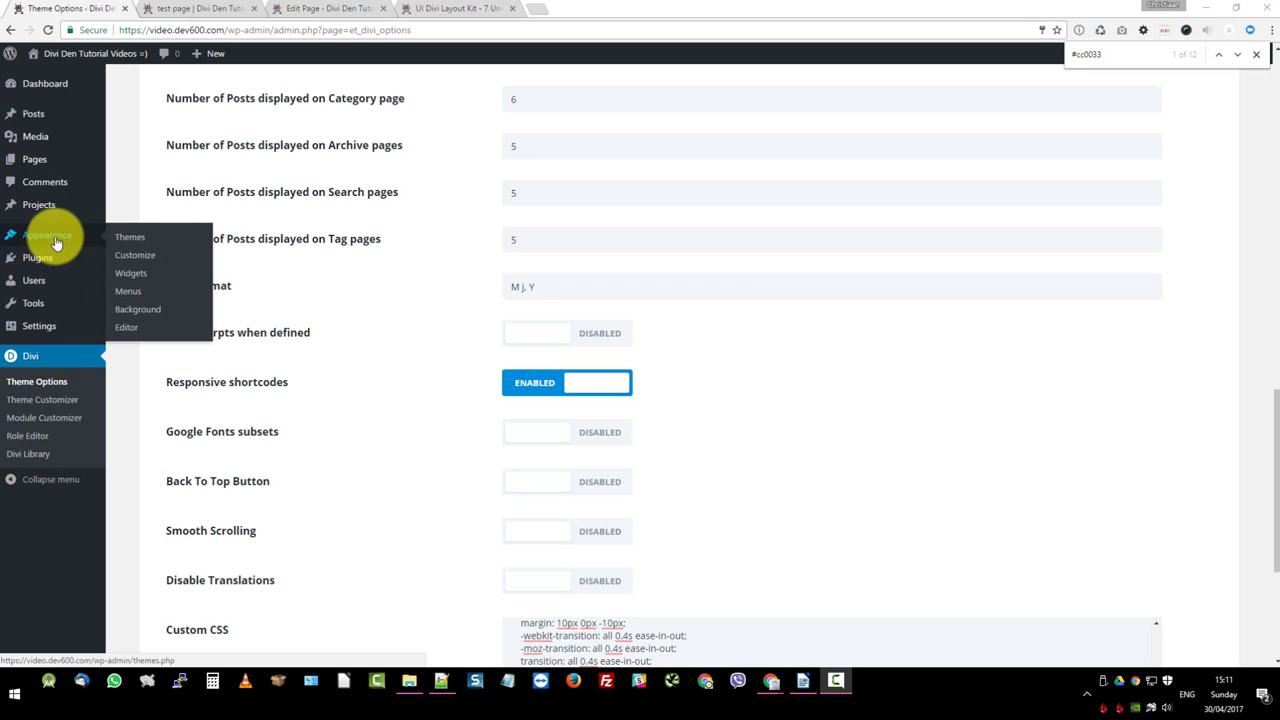
{"action": "left_click", "coordinate": [124, 330]}
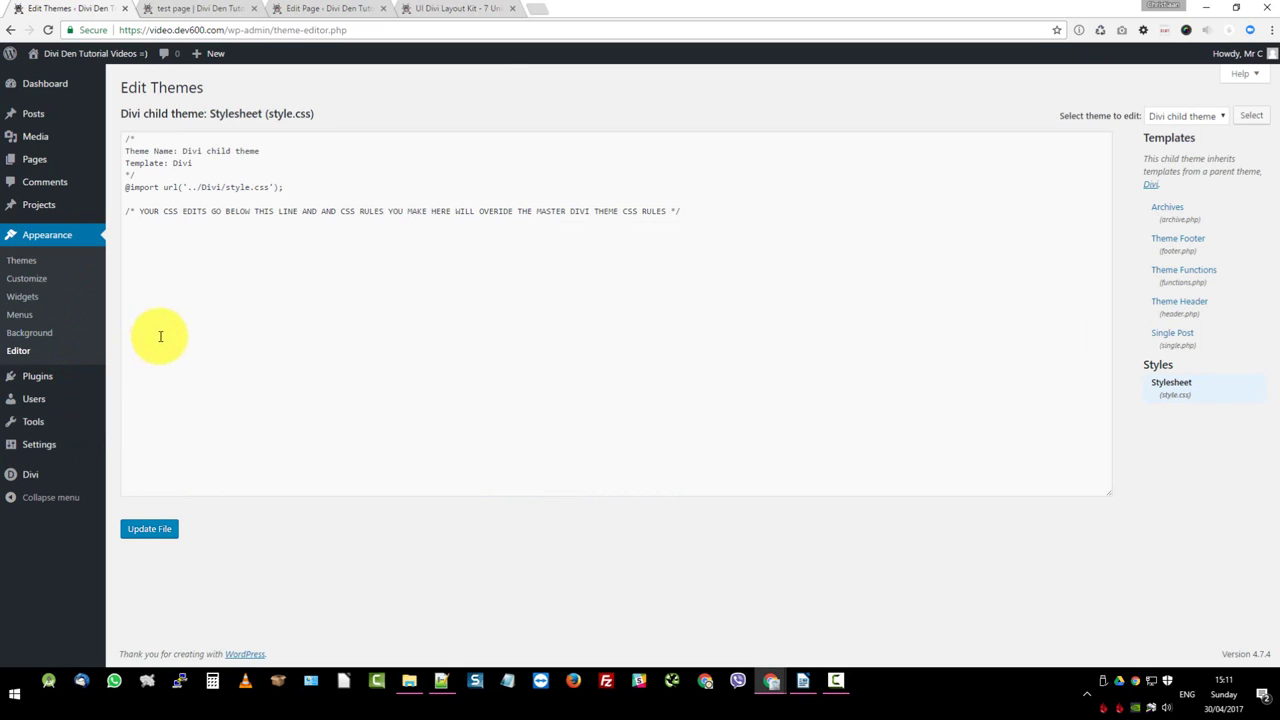
Paste the personDiviModuleScript snippet at the end of functions.php before ?> and update the file.
{"action": "left_click", "coordinate": [1184, 272]}
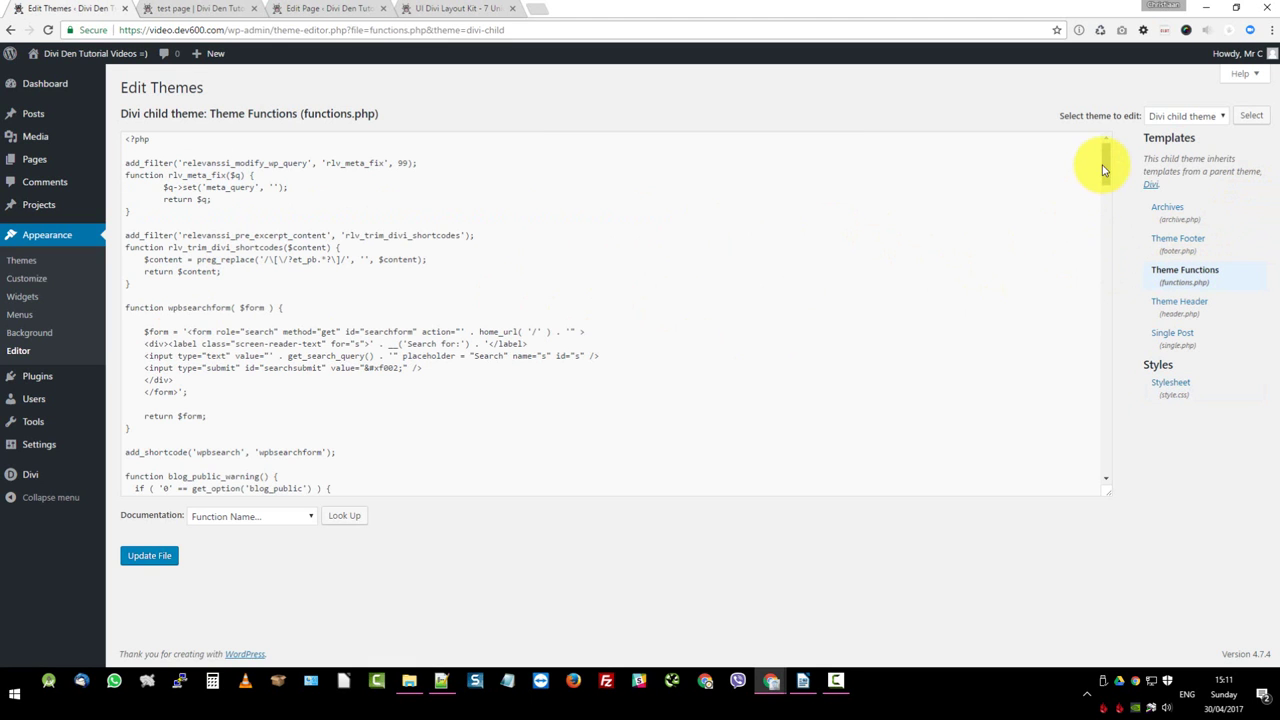
{"action": "left_click_drag", "start_coordinate": [1104, 170], "coordinate": [1103, 471]}
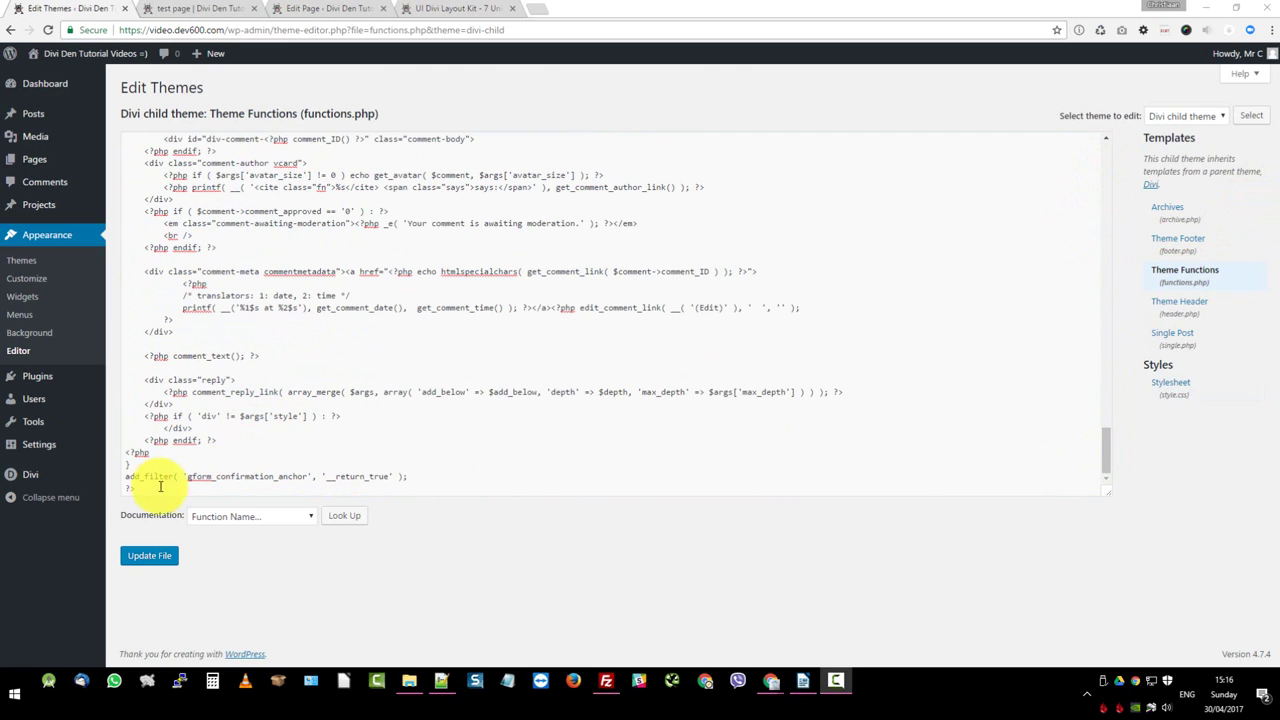
{"action": "left_click", "coordinate": [126, 488]}
{"action": "key", "text": "Delete"}
{"action": "key", "text": "Delete"}
{"action": "key", "text": "Return"}
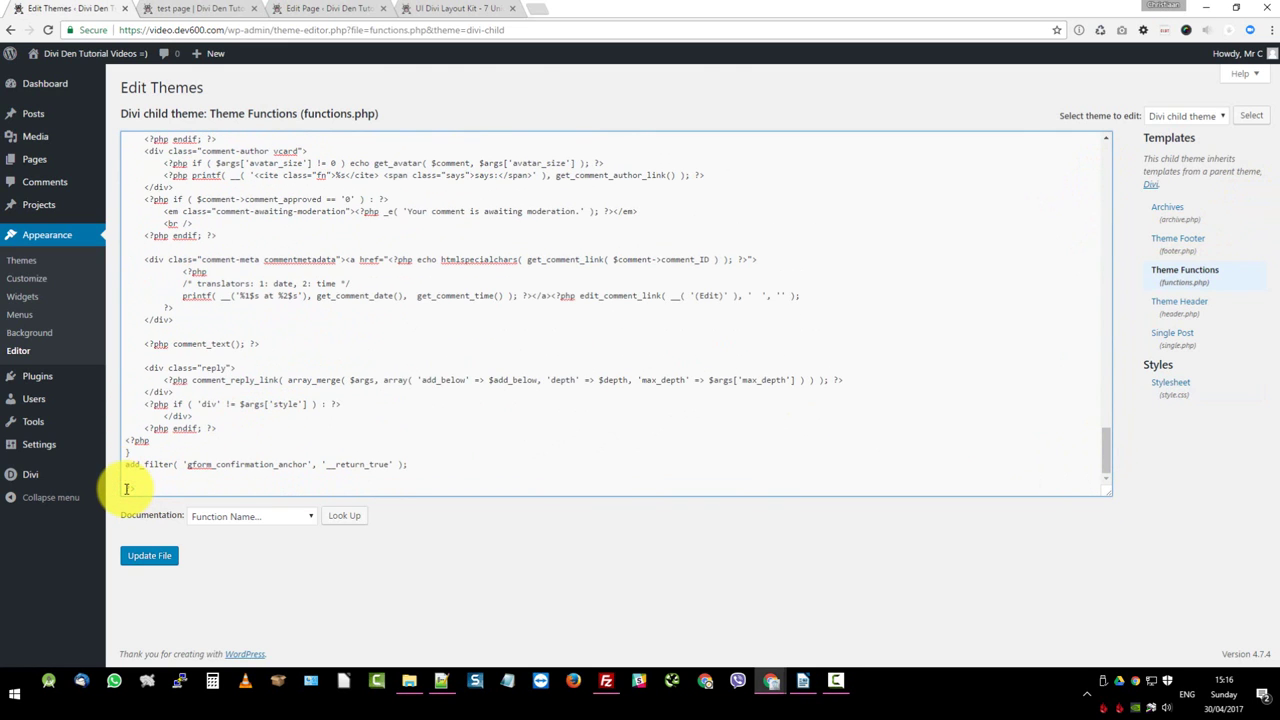
{"action": "key", "text": "ctrl+v"}
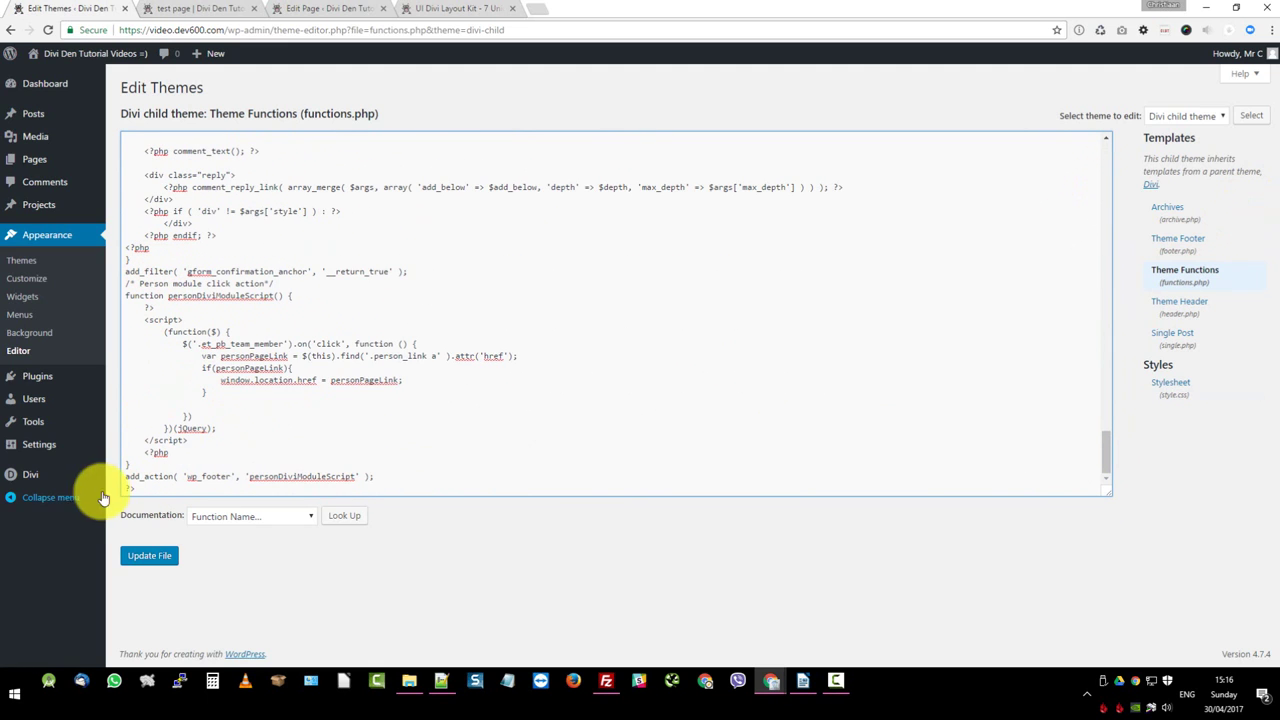
{"action": "left_click", "coordinate": [407, 470]}
{"action": "left_click", "coordinate": [155, 487]}
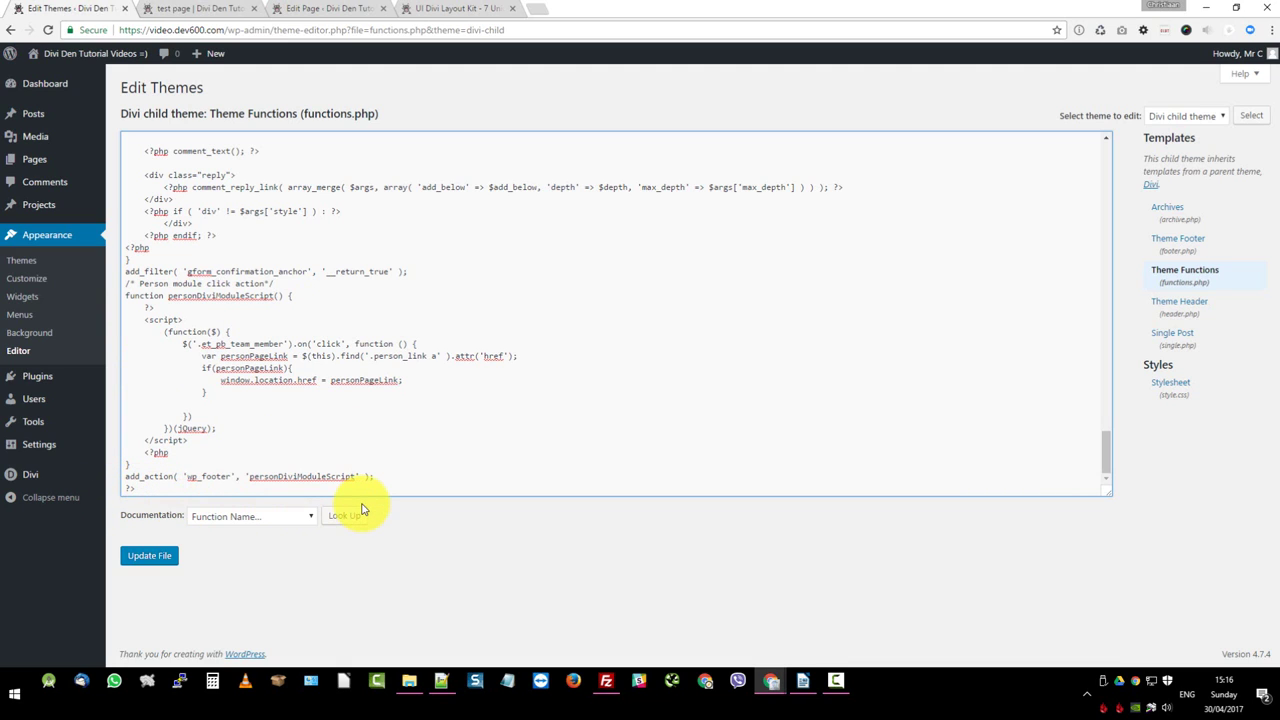
{"action": "left_click", "coordinate": [157, 558]}
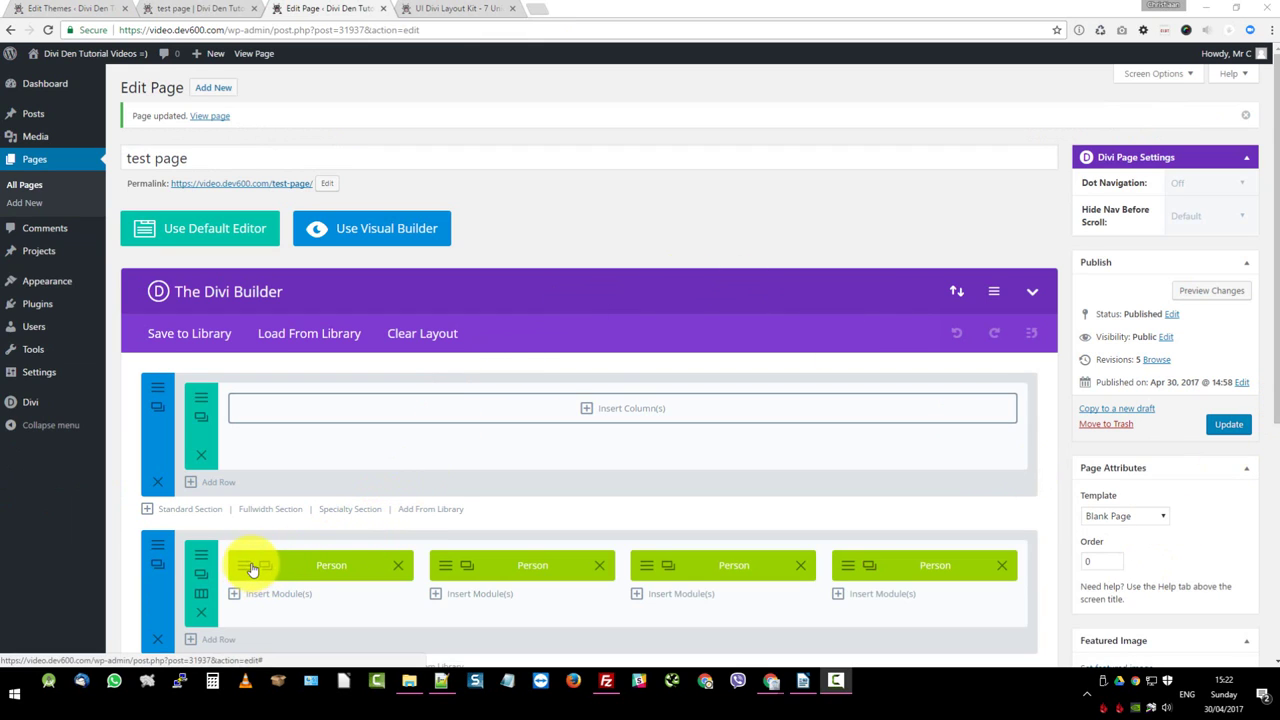
Reload the page editor and open the first Person module's settings at its description.
{"action": "left_click", "coordinate": [549, 185]}
{"action": "key", "text": "F5"}
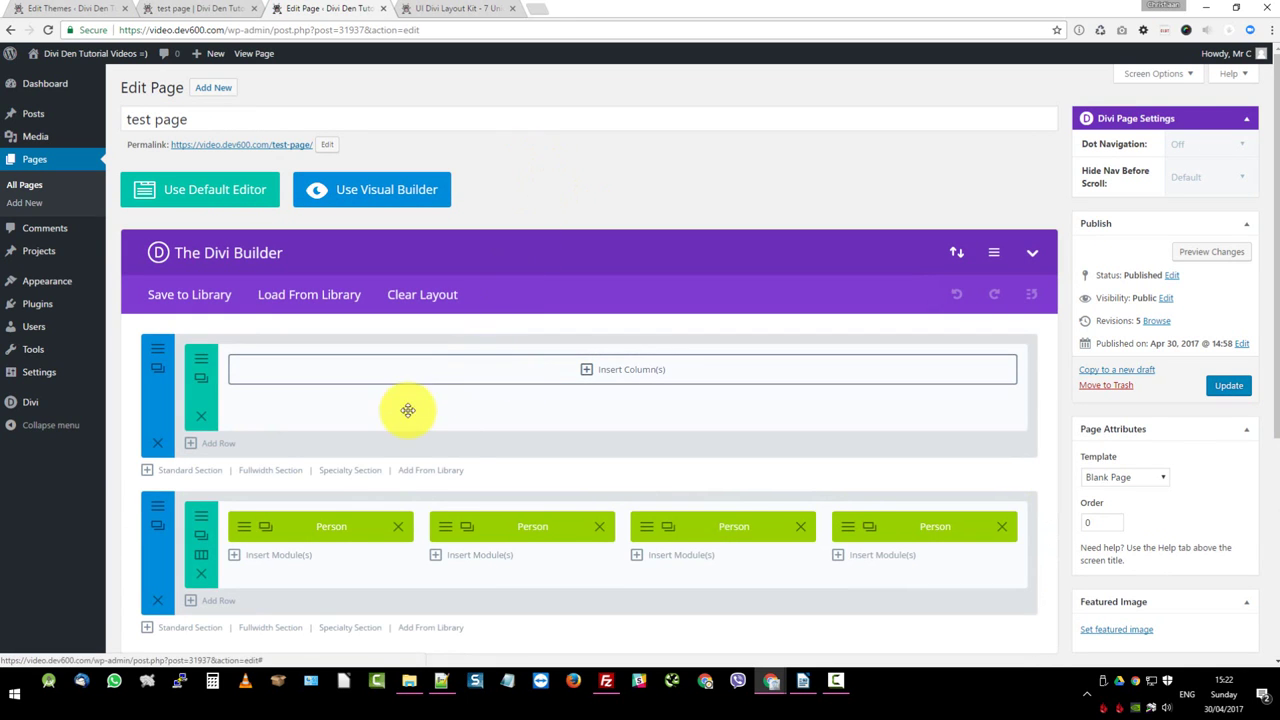
{"action": "left_click", "coordinate": [251, 526]}
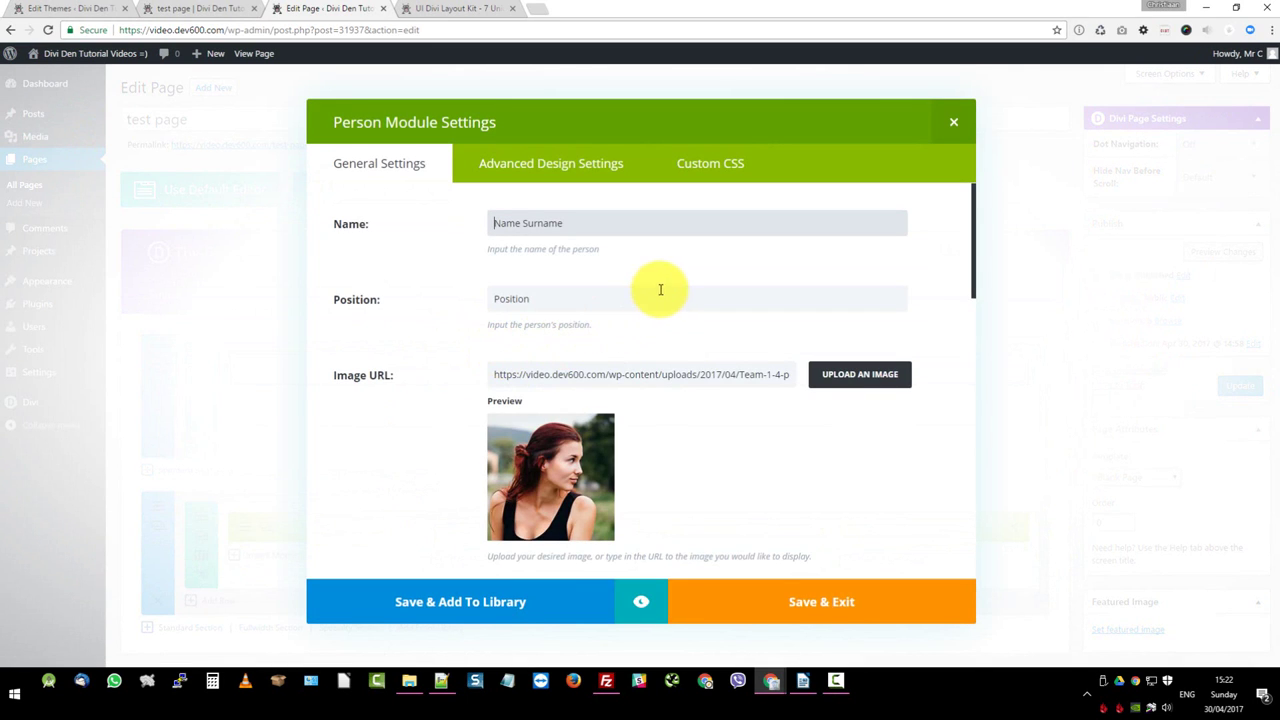
{"action": "scroll", "coordinate": [660, 288], "scroll_direction": "down", "scroll_amount": 2}
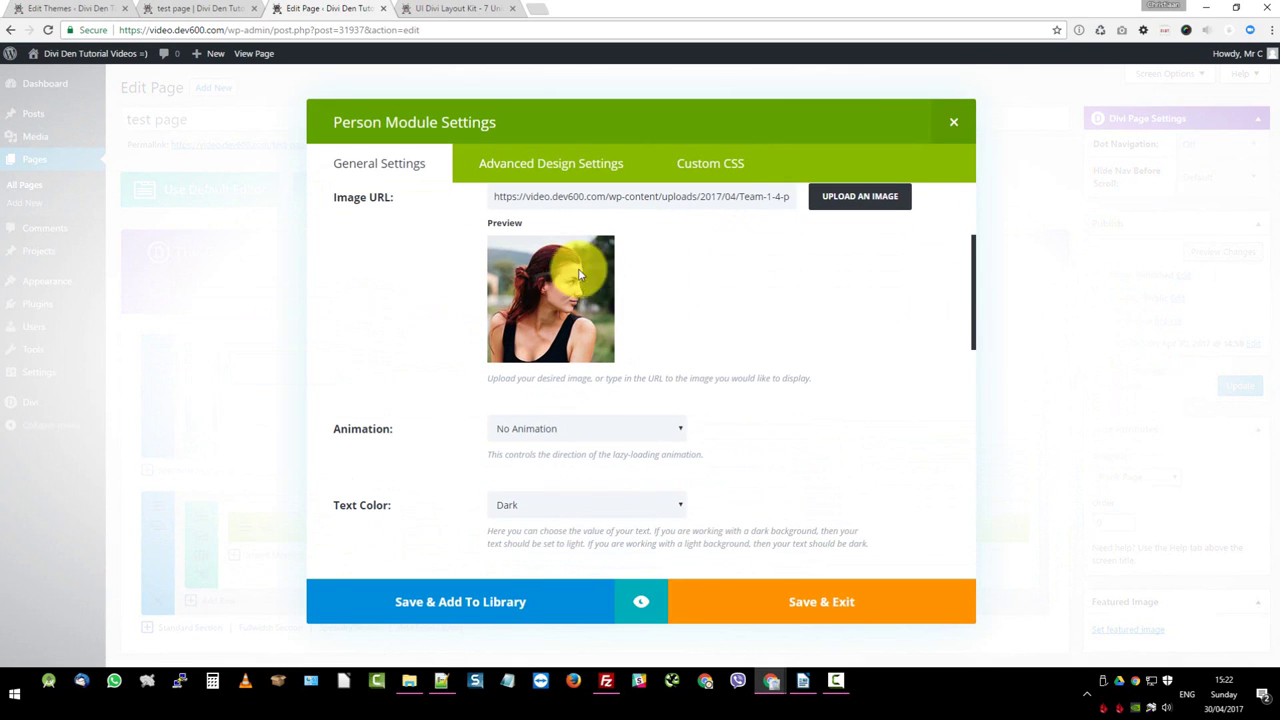
{"action": "scroll", "coordinate": [562, 266], "scroll_direction": "down", "scroll_amount": 1}
{"action": "scroll", "coordinate": [562, 266], "scroll_direction": "down", "scroll_amount": 8}
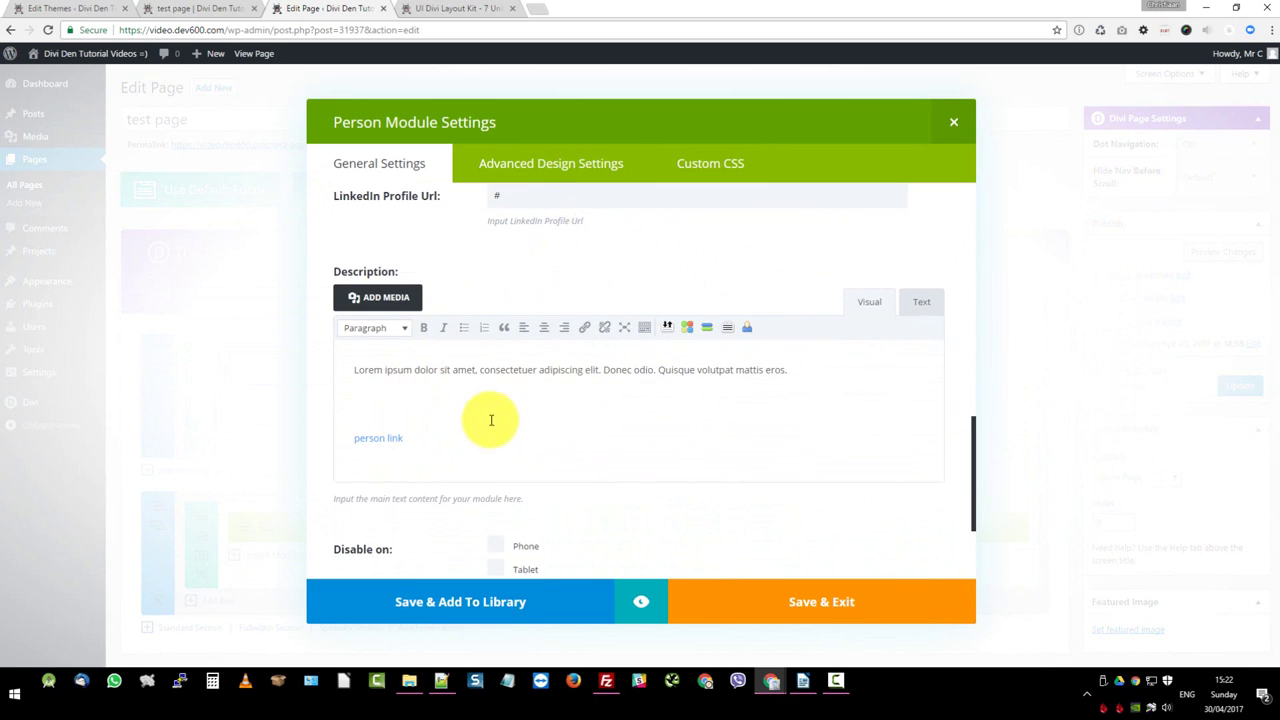
{"action": "left_click", "coordinate": [416, 442]}
{"action": "left_click_drag", "start_coordinate": [404, 440], "coordinate": [356, 438]}
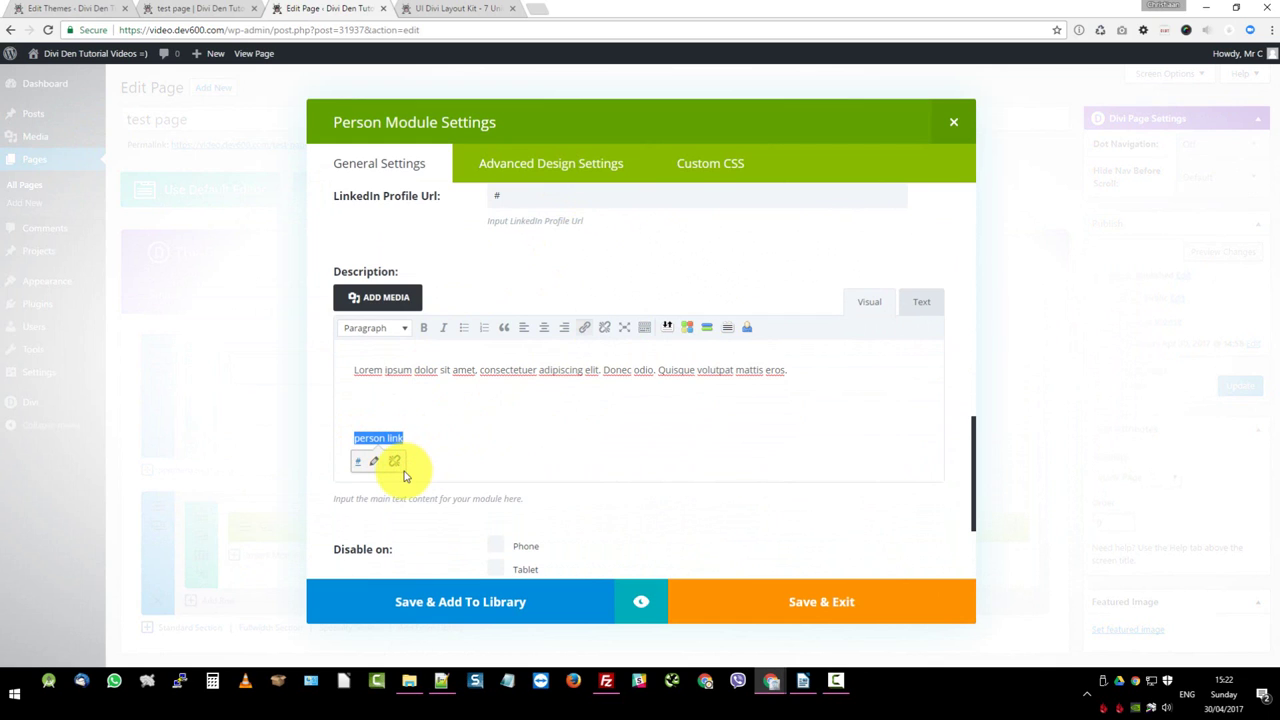
{"action": "left_click", "coordinate": [374, 462]}
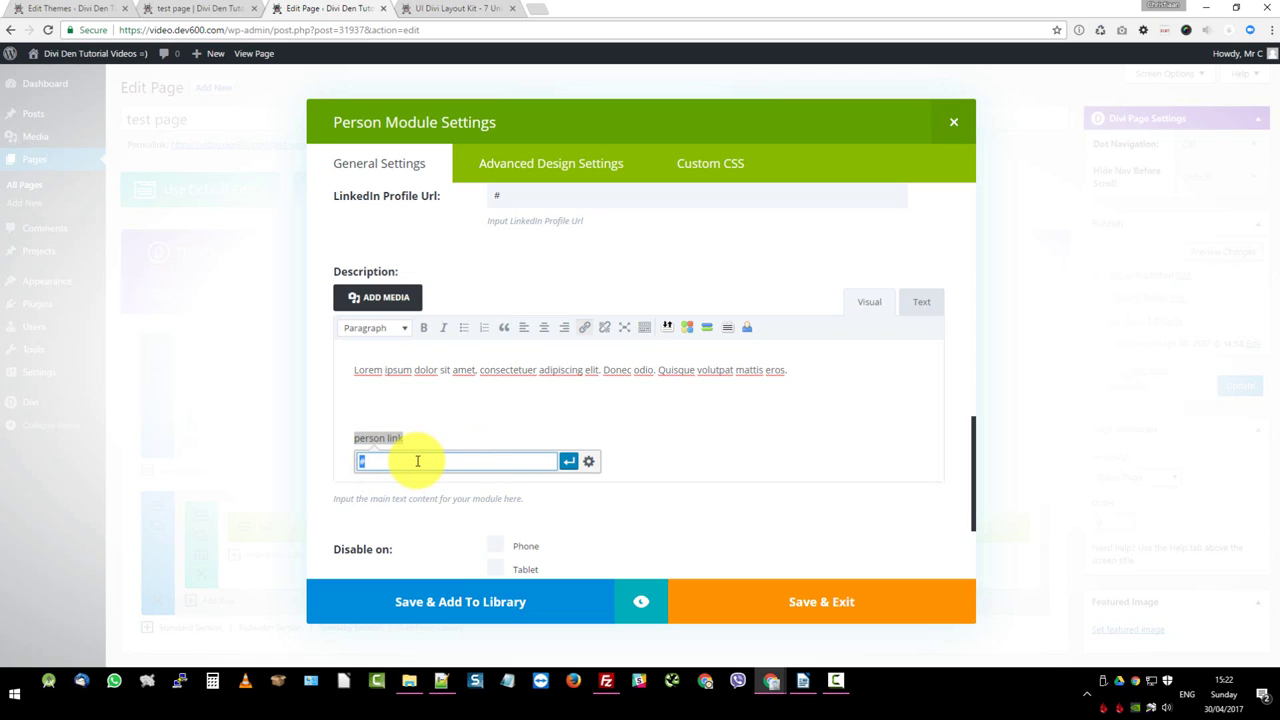
{"action": "type", "text": "h"}
{"action": "type", "text": "w"}
{"action": "type", "text": "oogle.com"}
{"action": "left_click", "coordinate": [569, 461]}
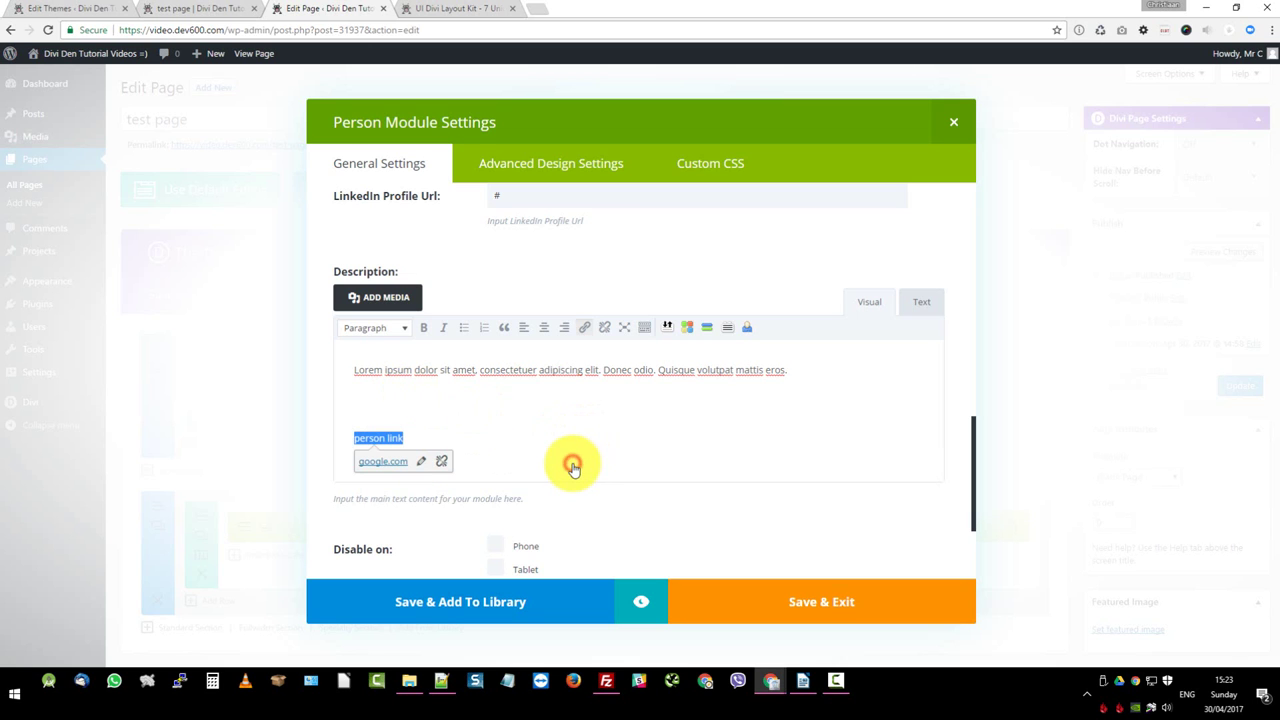
{"action": "left_click", "coordinate": [808, 606]}
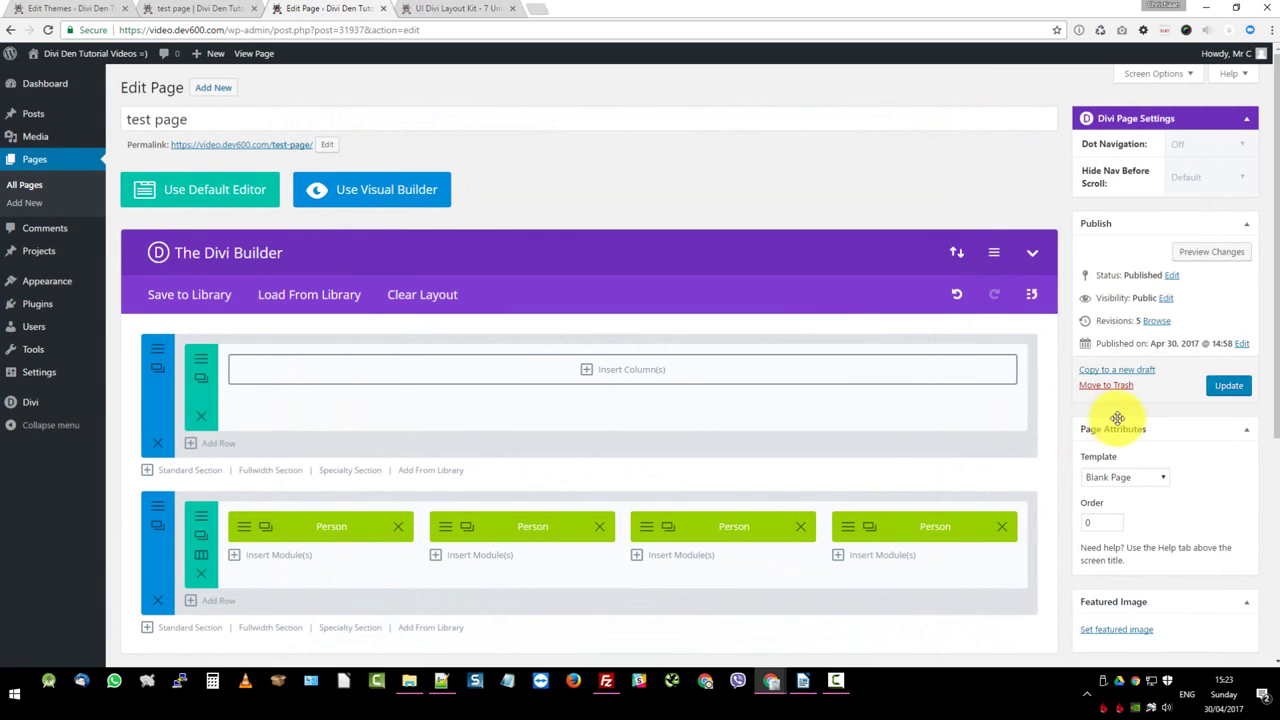
Update the page, reload the live test page, and confirm the person card opens Google.
{"action": "left_click", "coordinate": [1228, 388]}
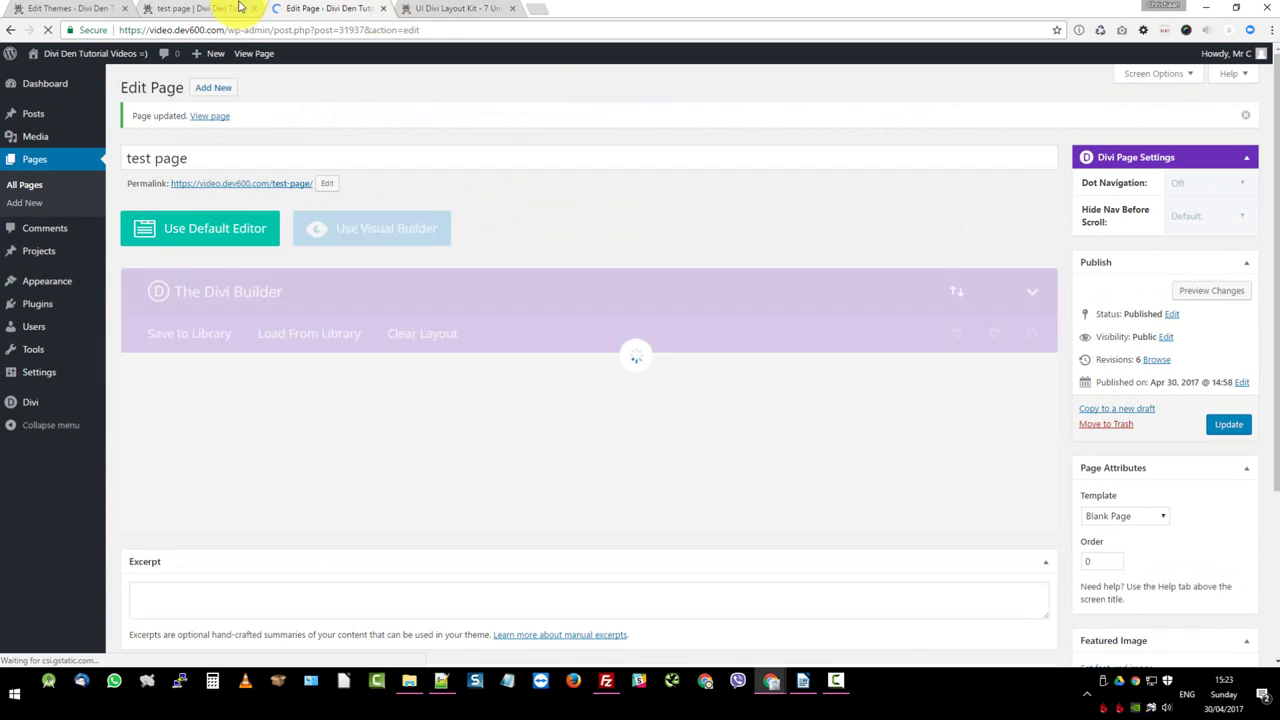
{"action": "left_click", "coordinate": [240, 8]}
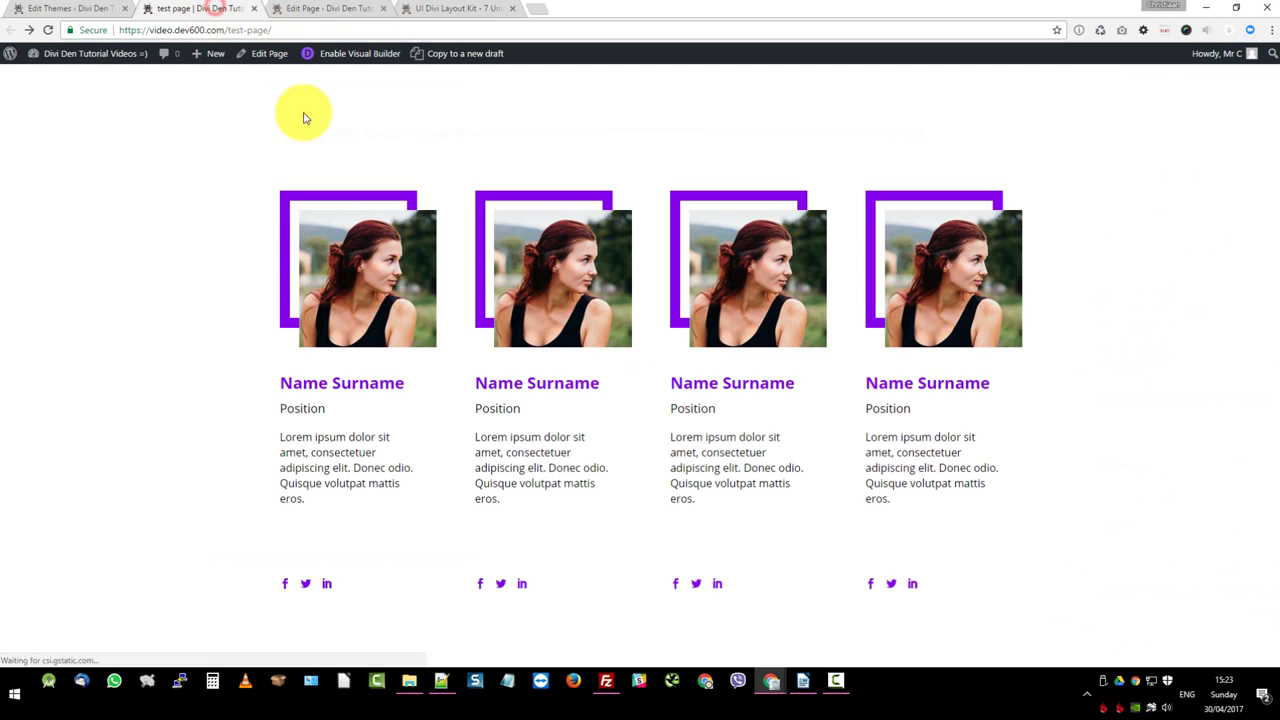
{"action": "key", "text": "F5"}
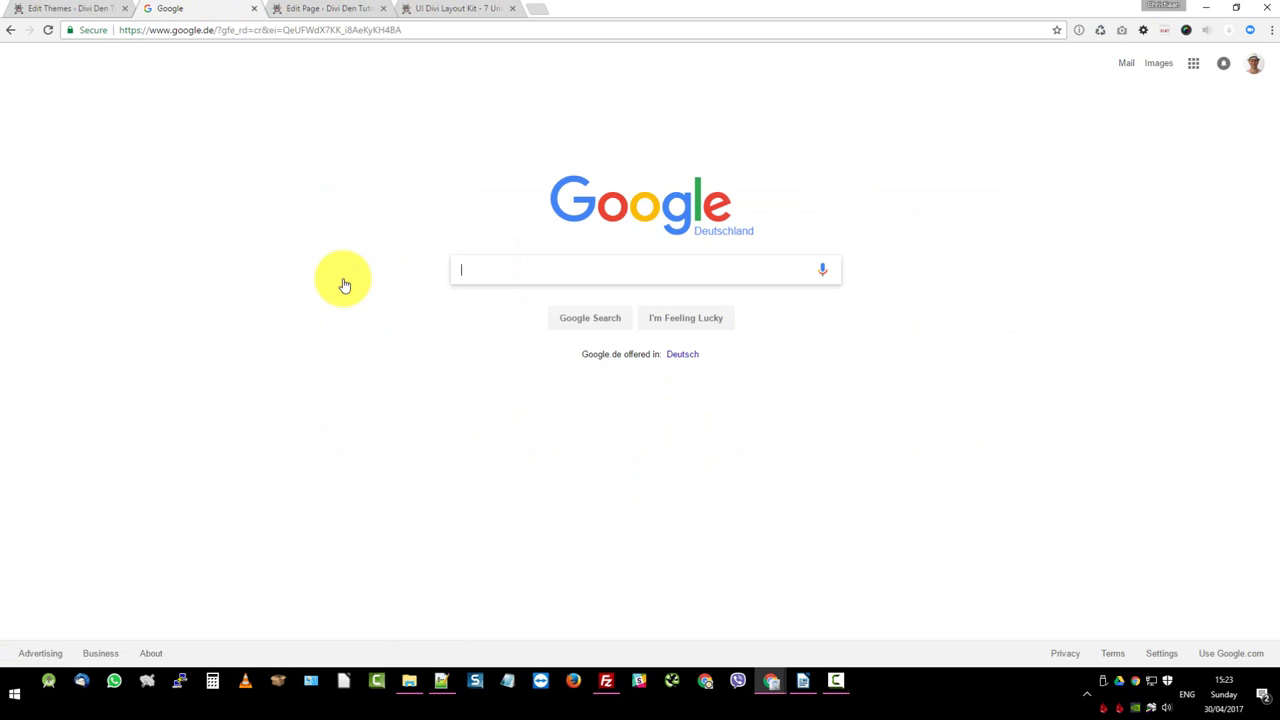
{"action": "left_click", "coordinate": [10, 30]}
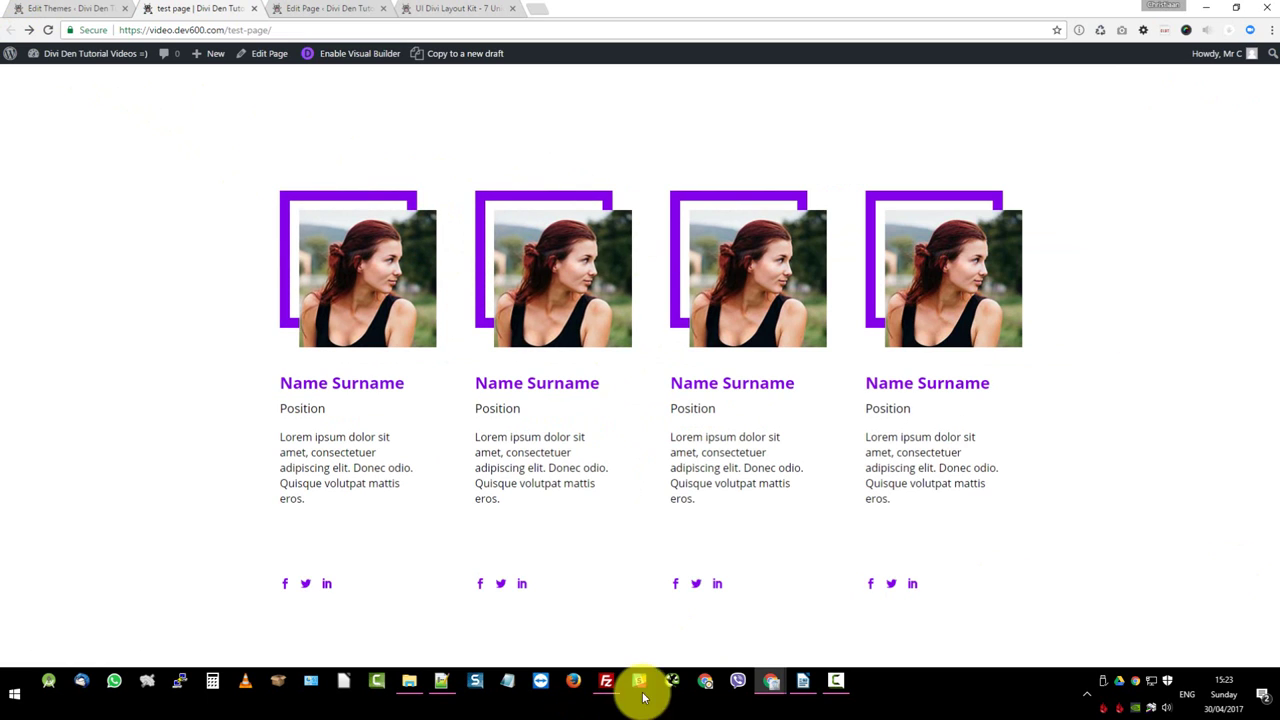
{"action": "left_click", "coordinate": [803, 681]}
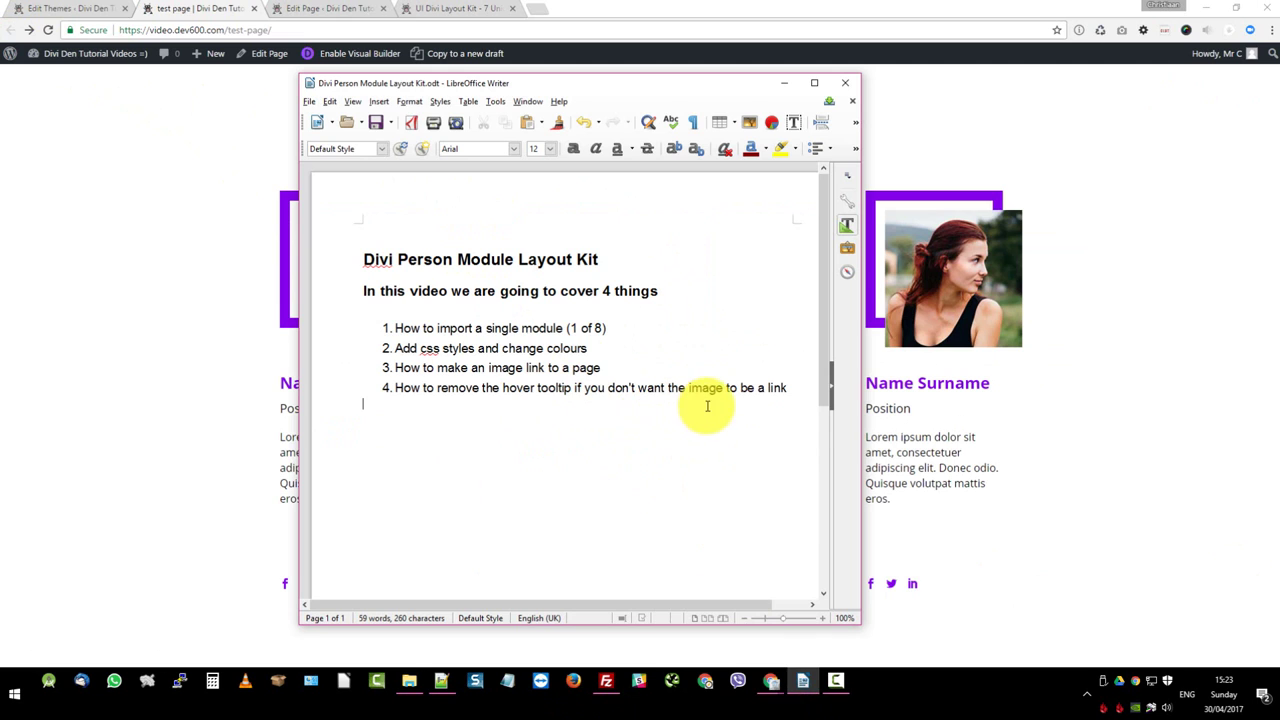
{"action": "left_click", "coordinate": [784, 83]}
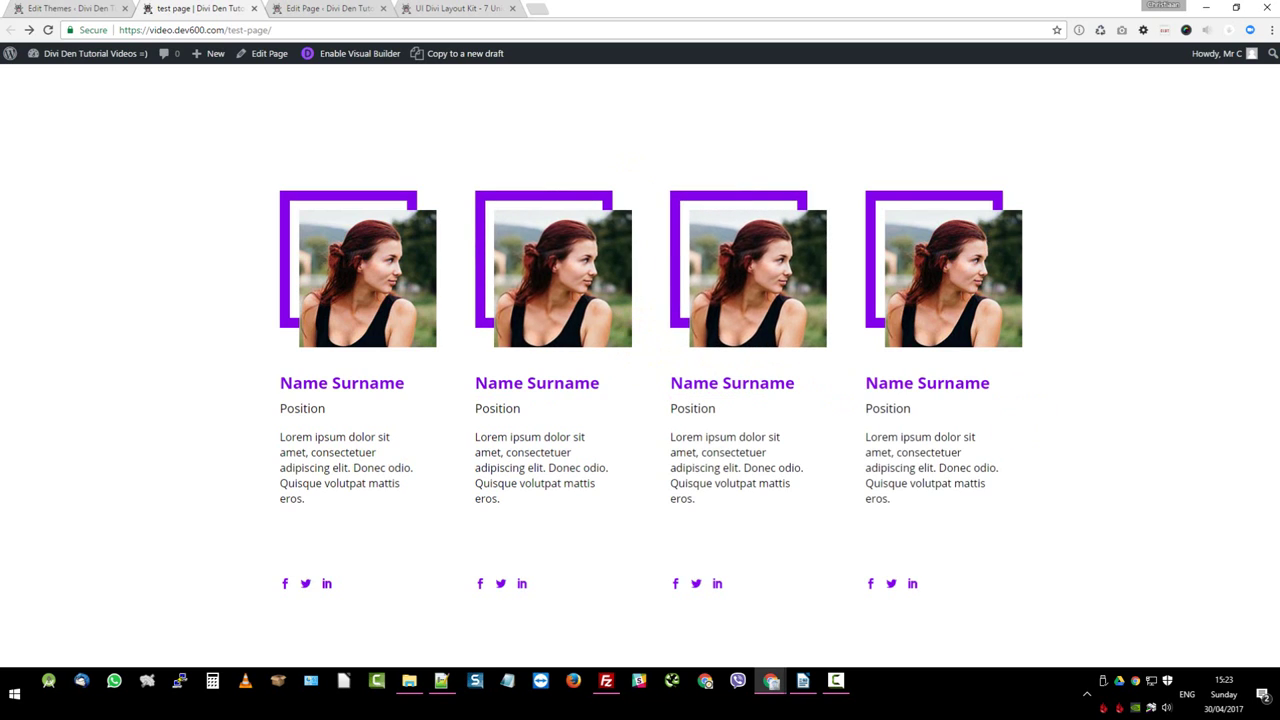
Check the person module CSS file in Notepad++, then return to Divi Theme Options.
{"action": "left_click", "coordinate": [72, 6]}
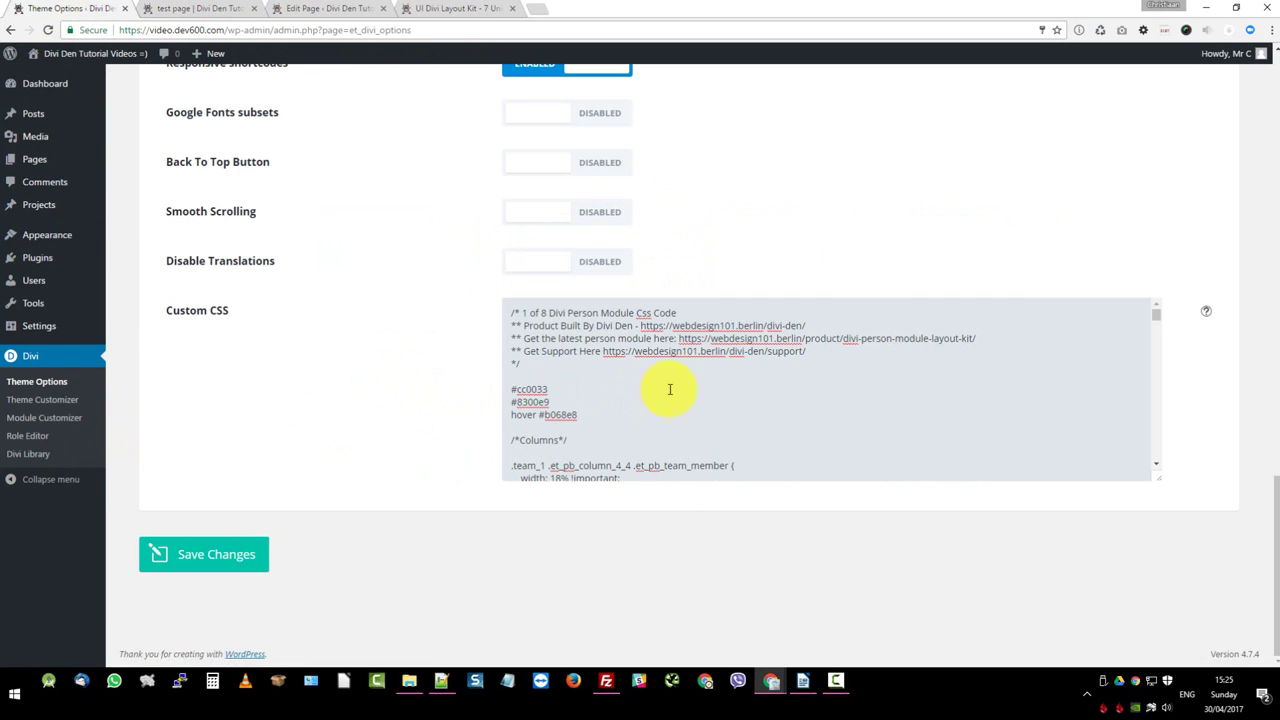
{"action": "scroll", "coordinate": [674, 391], "scroll_direction": "up", "scroll_amount": 2}
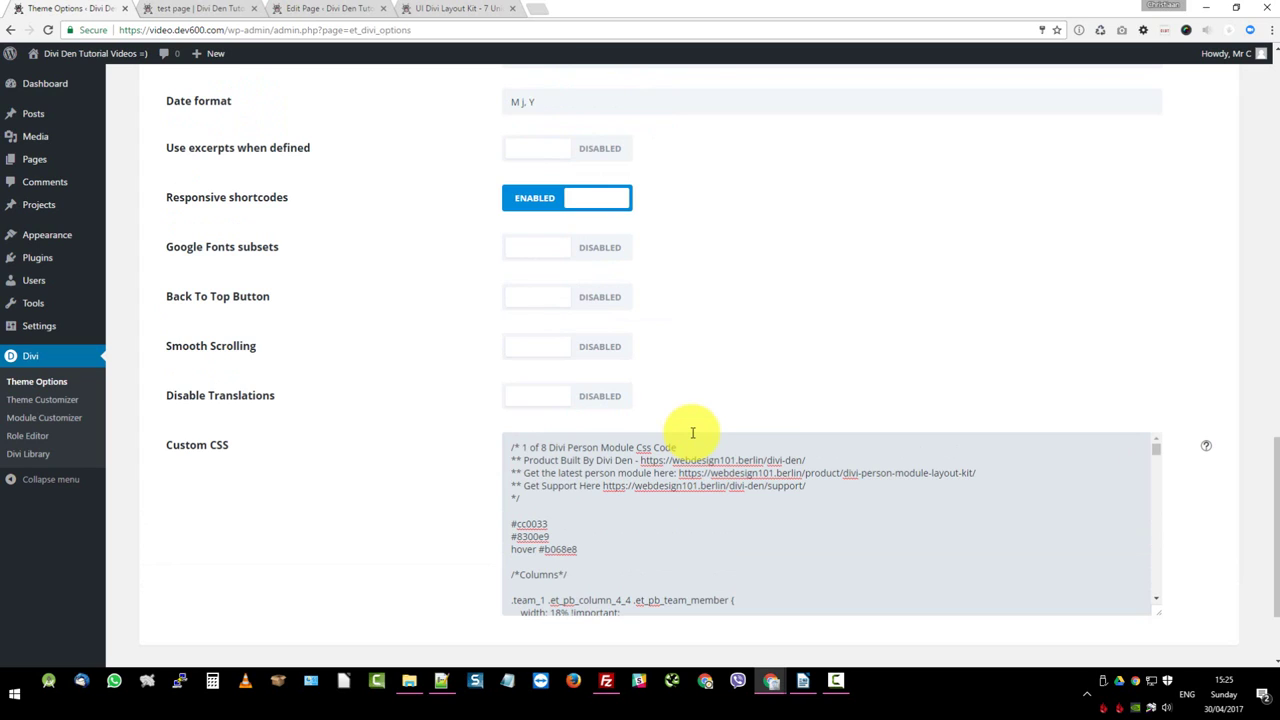
{"action": "left_click", "coordinate": [441, 680]}
{"action": "left_click", "coordinate": [186, 64]}
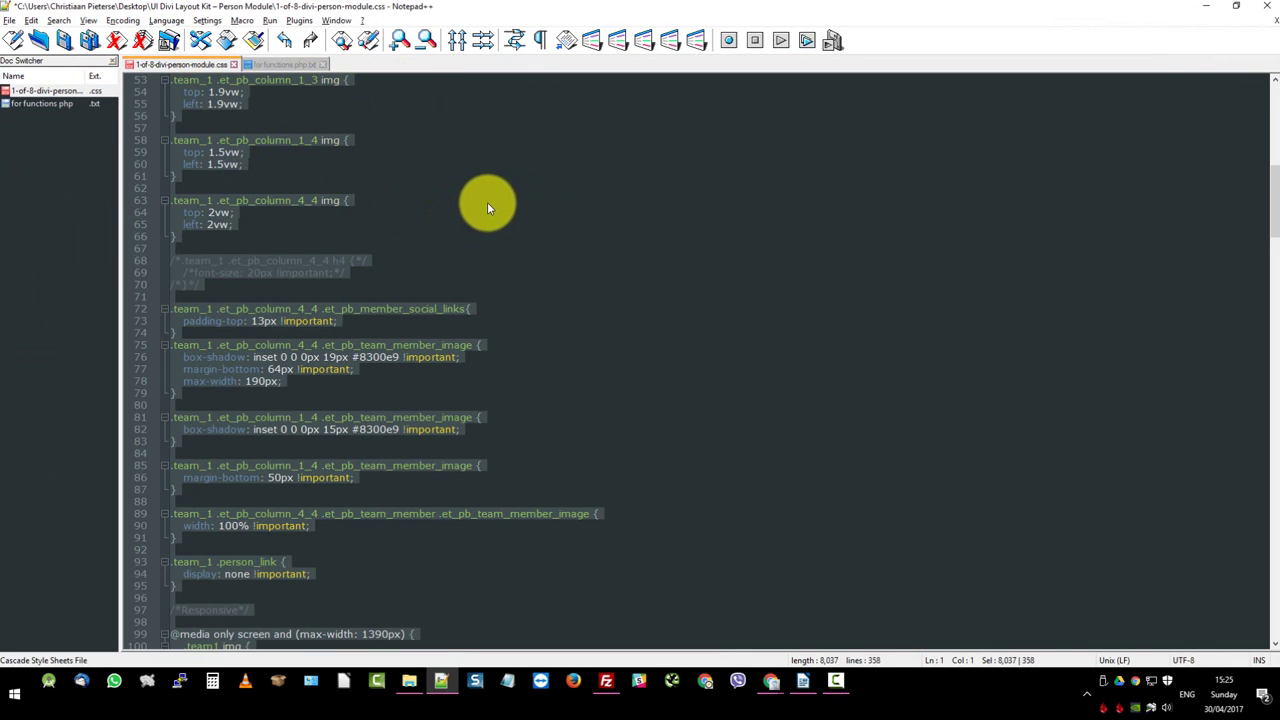
{"action": "left_click", "coordinate": [1205, 7]}
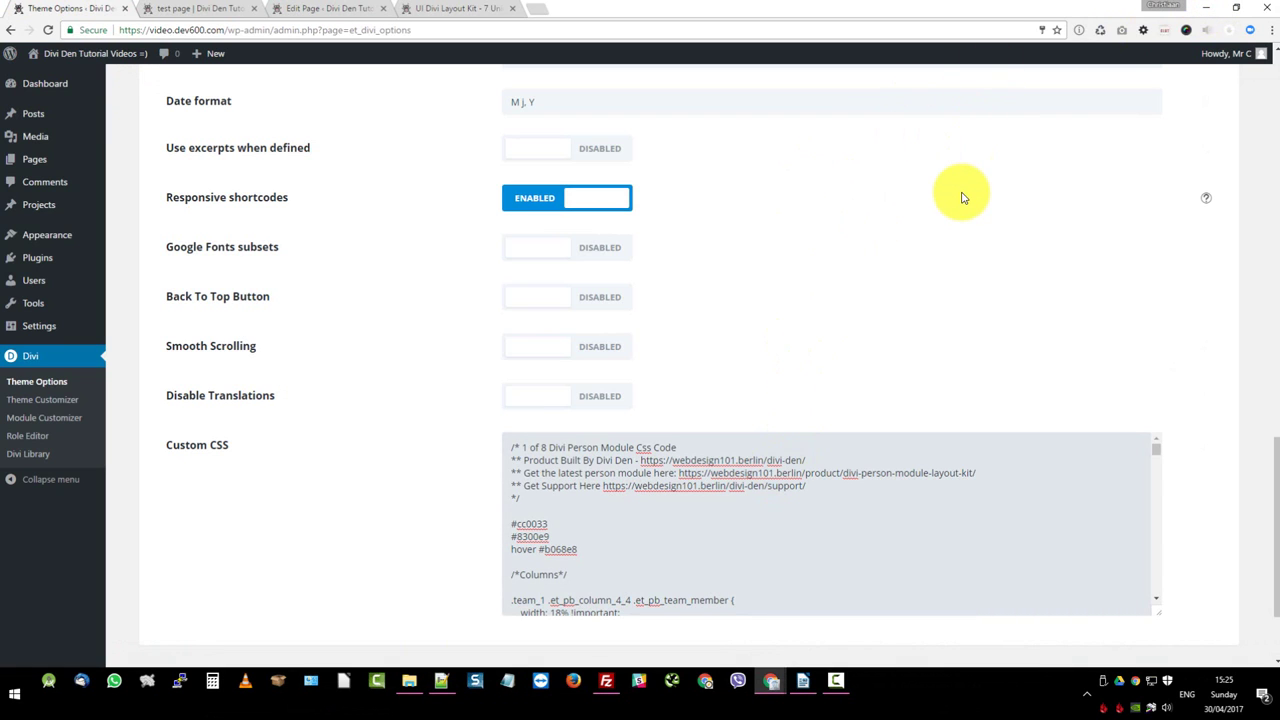
Find 'pointer' and delete the cursor: pointer !important line from Custom CSS, then save.
{"action": "left_click", "coordinate": [1010, 196]}
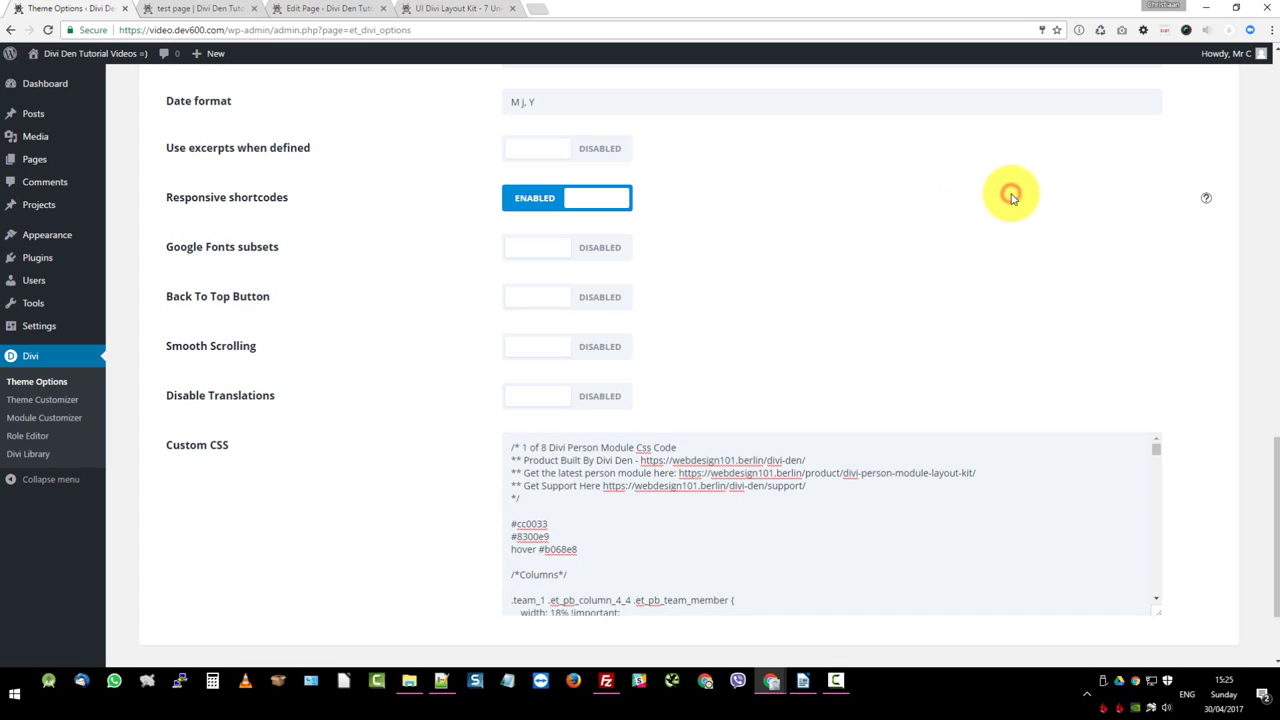
{"action": "key", "text": "ctrl+f"}
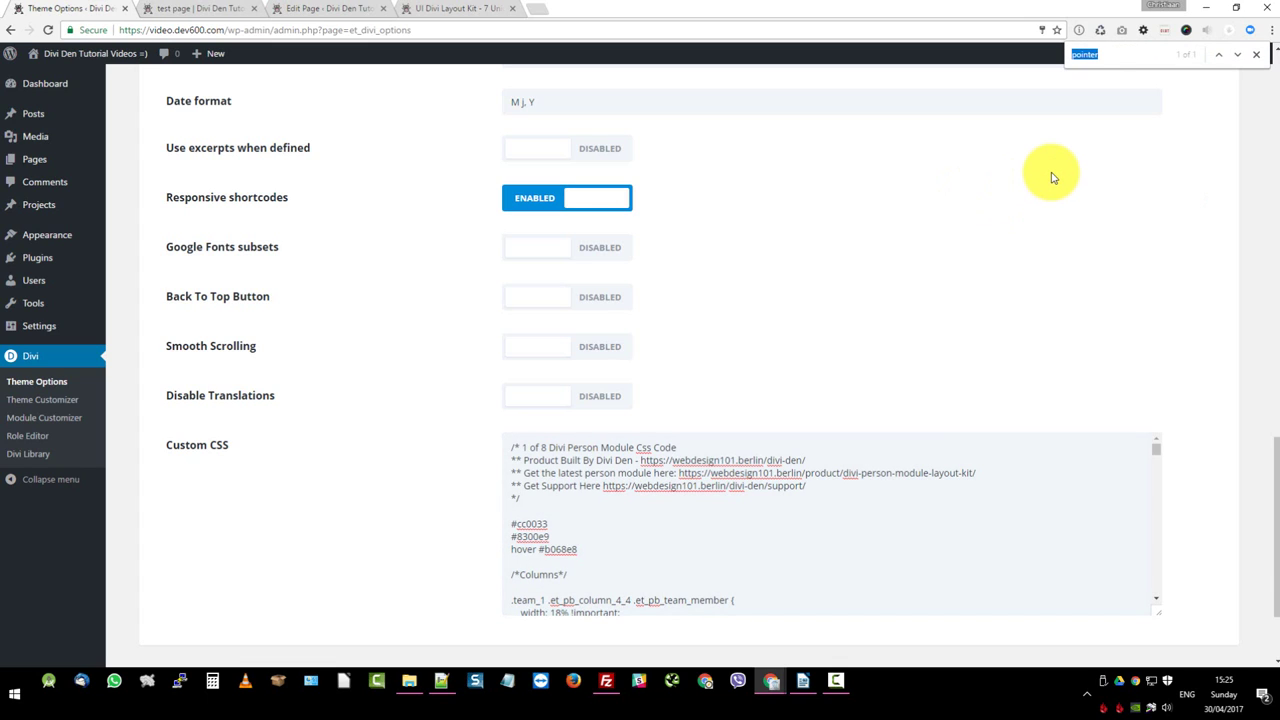
{"action": "key", "text": "Return"}
{"action": "scroll", "coordinate": [914, 300], "scroll_direction": "down", "scroll_amount": 2}
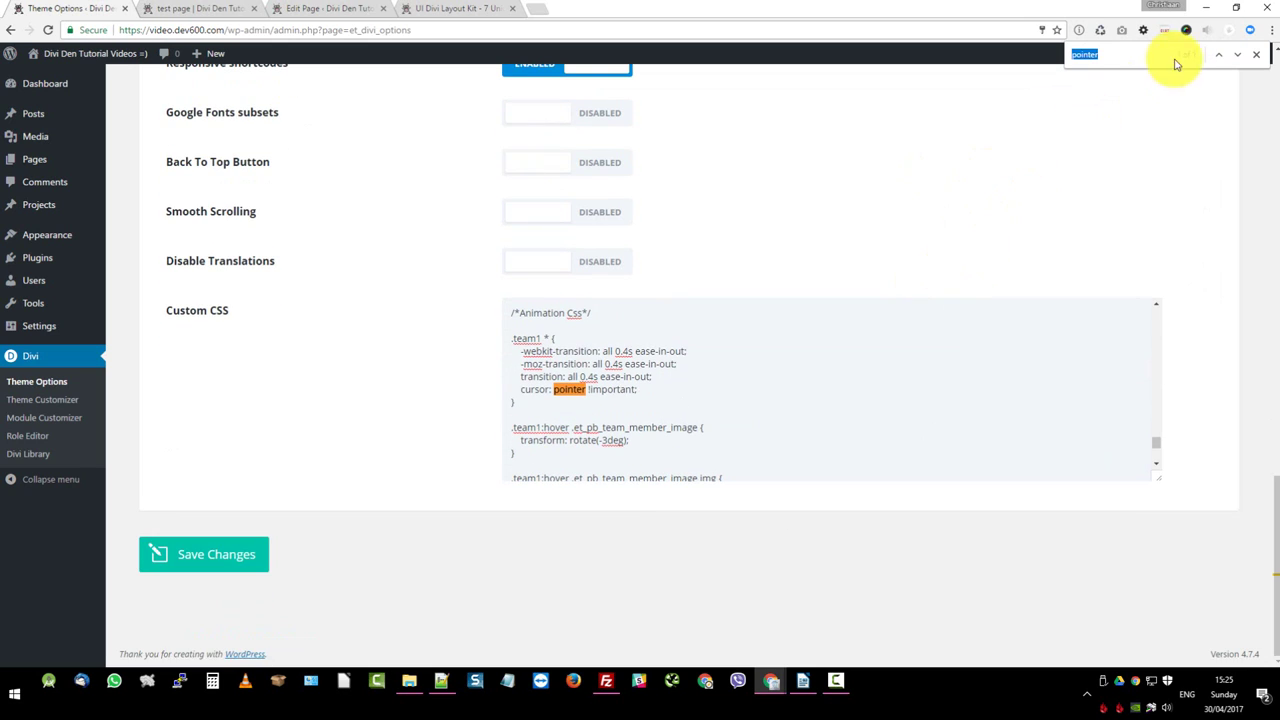
{"action": "left_click", "coordinate": [521, 389]}
{"action": "left_click_drag", "start_coordinate": [521, 389], "coordinate": [641, 391]}
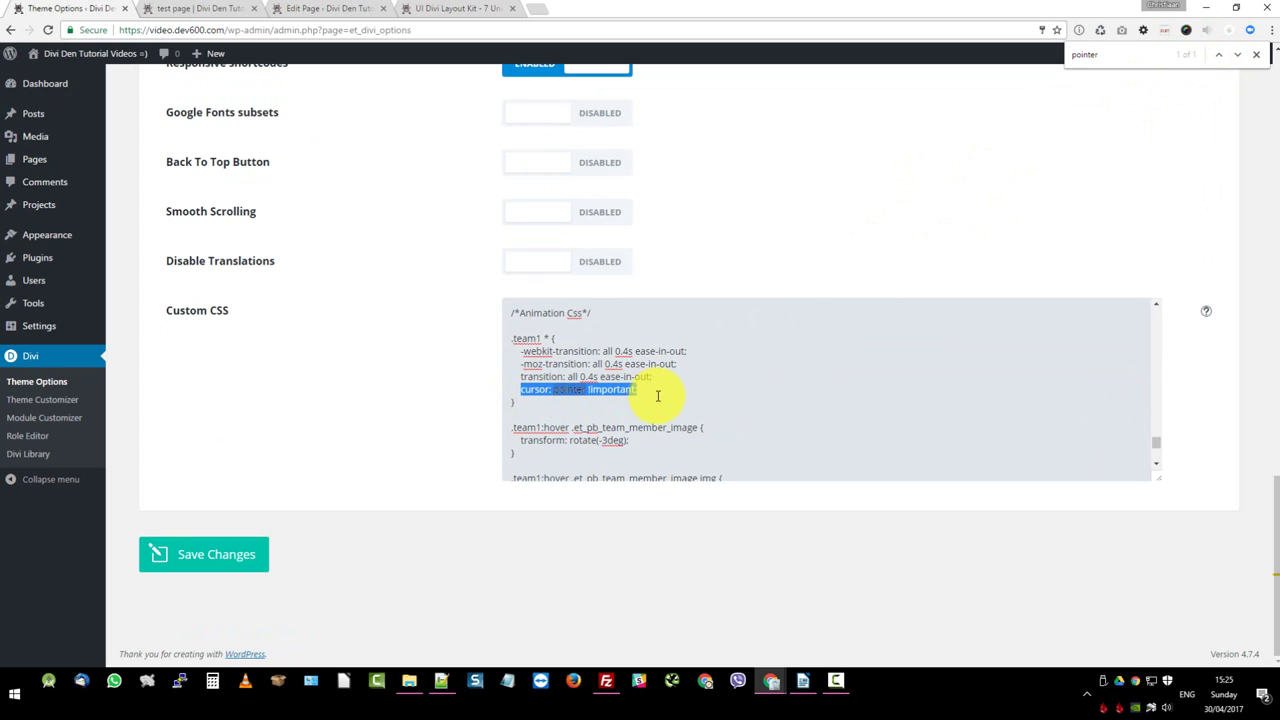
{"action": "key", "text": "Delete"}
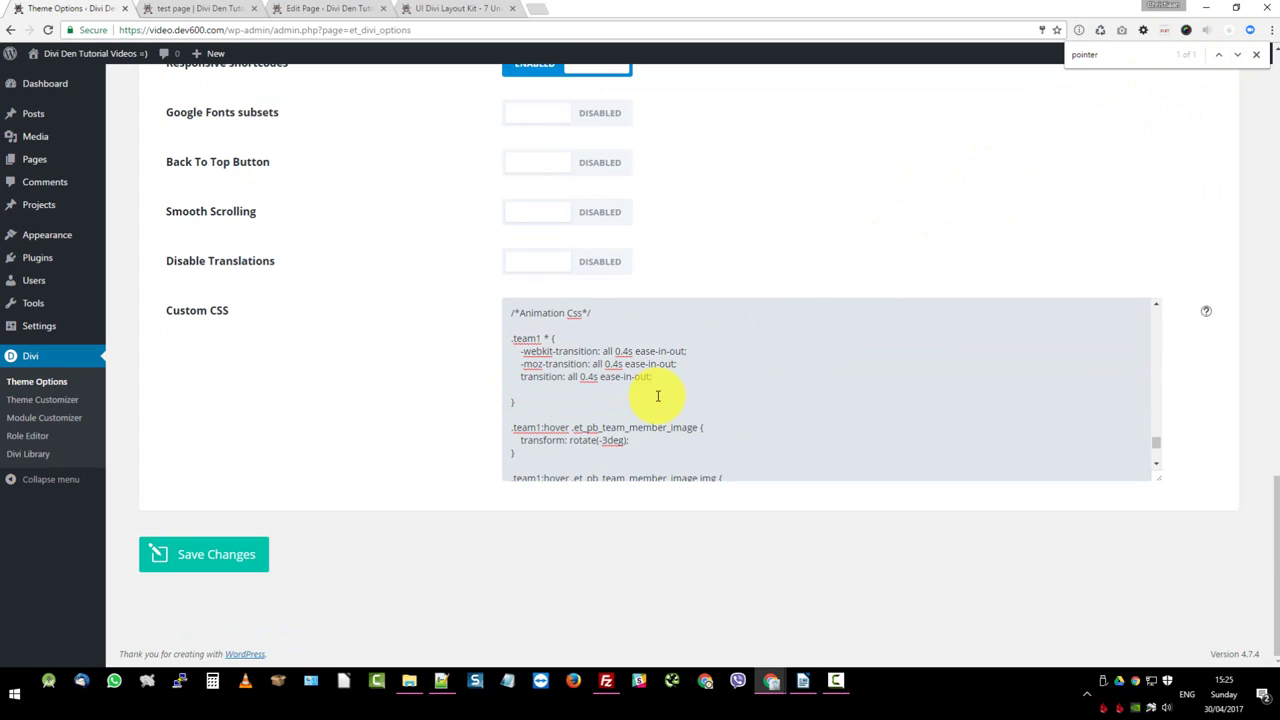
{"action": "key", "text": "Delete"}
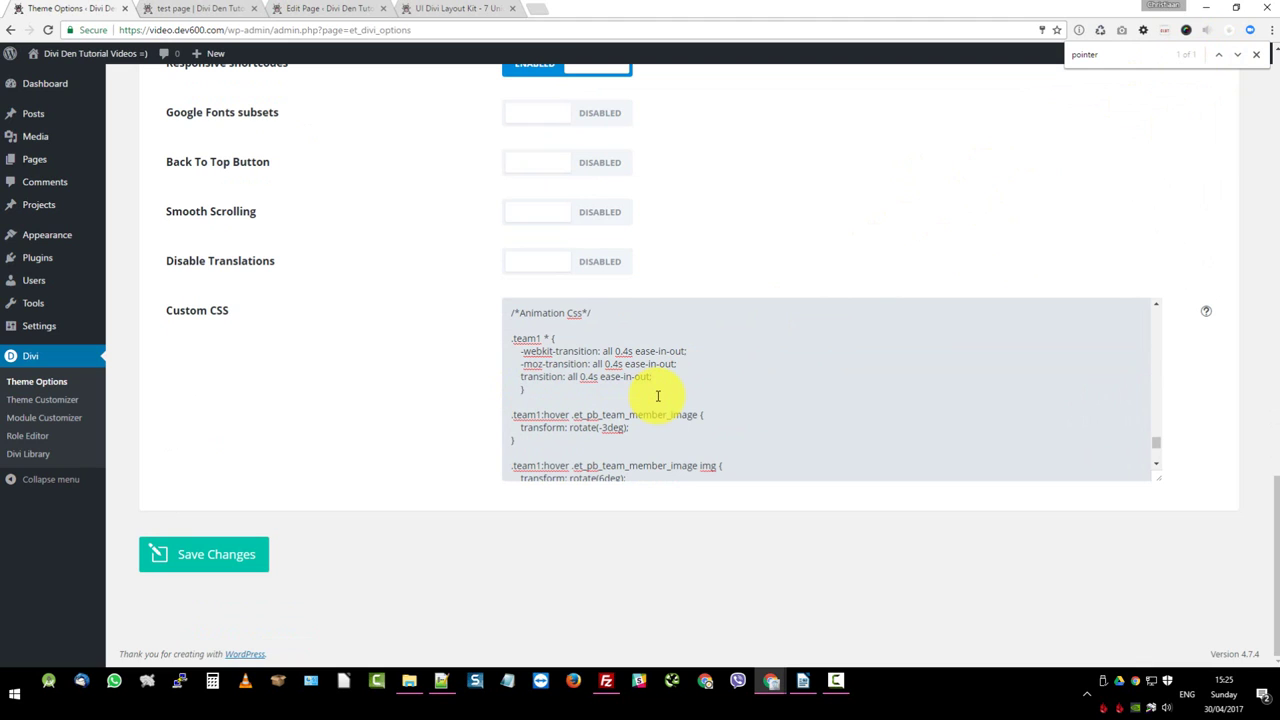
{"action": "left_click", "coordinate": [229, 556]}
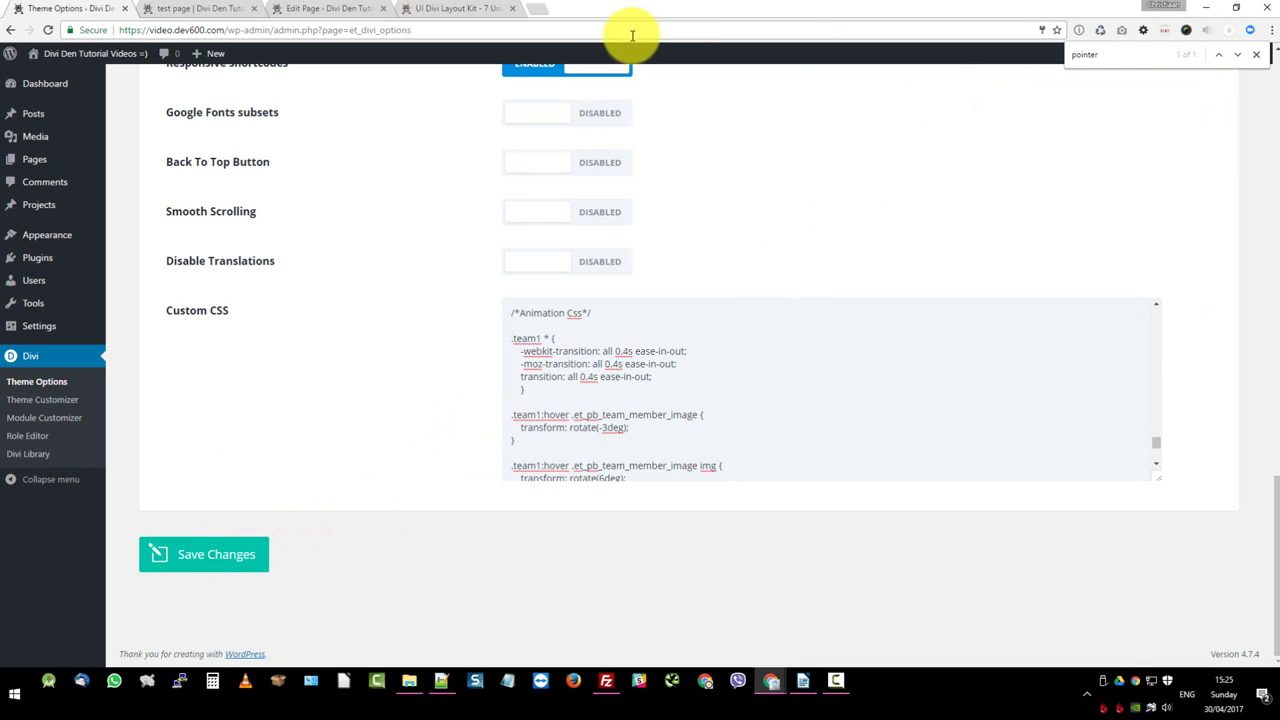
{"action": "left_click", "coordinate": [1256, 56]}
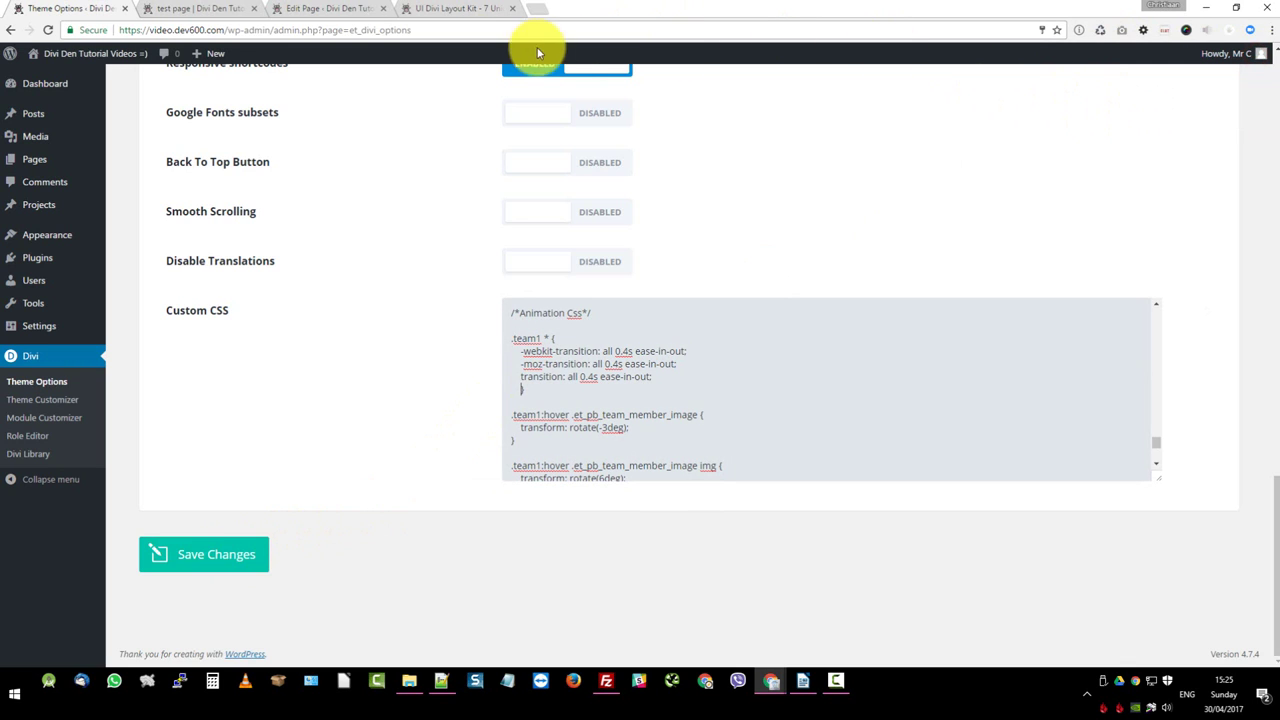
Switch to the live test page tab showing the four purple Person cards.
{"action": "left_click", "coordinate": [216, 10]}
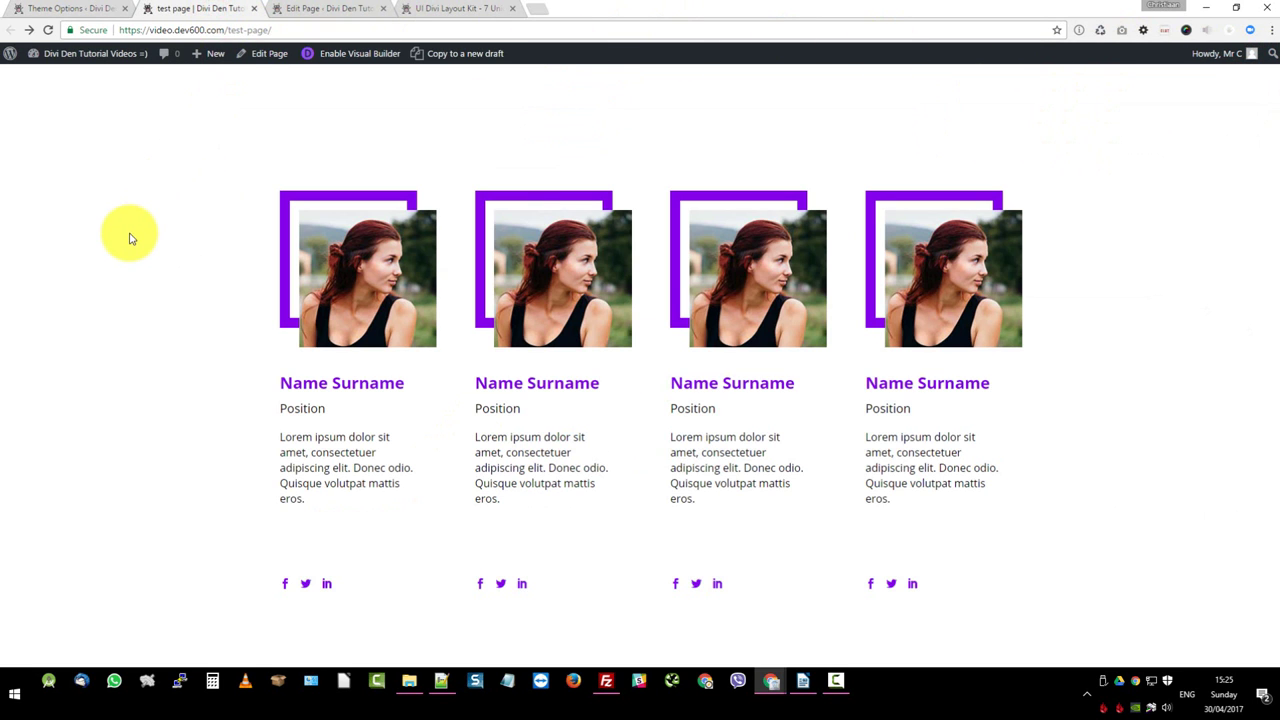